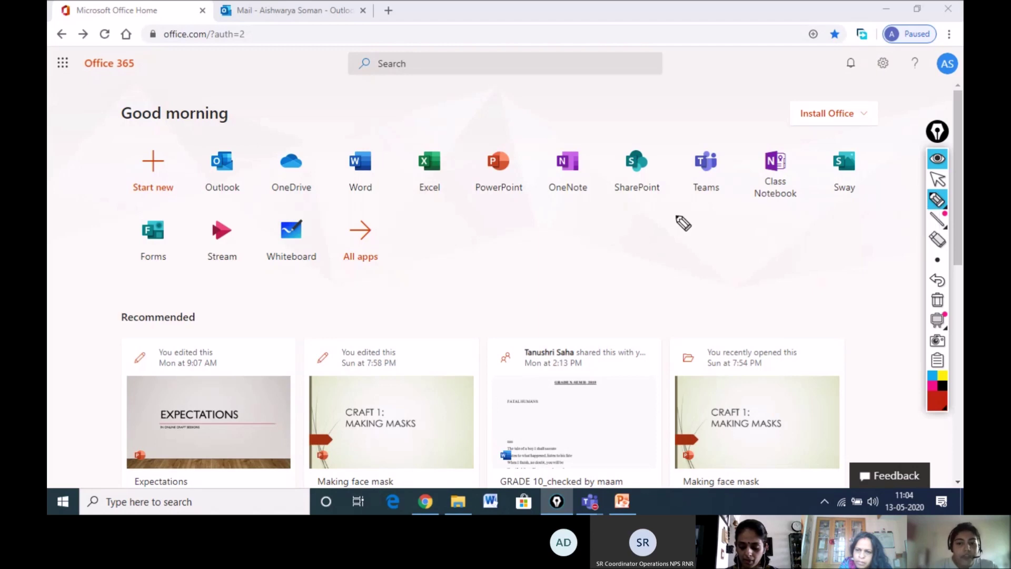
- Circle the Outlook, PowerPoint, SharePoint and Teams apps in red ink, and clear all the markings
{"action": "mouse_move", "coordinate": [205, 139]}
{"action": "left_mouse_down"}
{"action": "mouse_move", "coordinate": [188, 155]}
{"action": "mouse_move", "coordinate": [260, 197]}
{"action": "mouse_move", "coordinate": [222, 144]}
{"action": "left_mouse_up"}
{"action": "mouse_move", "coordinate": [496, 143]}
{"action": "left_mouse_down"}
{"action": "mouse_move", "coordinate": [449, 207]}
{"action": "mouse_move", "coordinate": [517, 149]}
{"action": "mouse_move", "coordinate": [498, 139]}
{"action": "left_mouse_up"}
{"action": "mouse_move", "coordinate": [626, 140]}
{"action": "left_mouse_down"}
{"action": "mouse_move", "coordinate": [688, 198]}
{"action": "mouse_move", "coordinate": [652, 128]}
{"action": "mouse_move", "coordinate": [631, 136]}
{"action": "left_mouse_up"}
{"action": "mouse_move", "coordinate": [724, 143]}
{"action": "left_mouse_down"}
{"action": "mouse_move", "coordinate": [671, 205]}
{"action": "mouse_move", "coordinate": [727, 210]}
{"action": "mouse_move", "coordinate": [729, 147]}
{"action": "left_mouse_up"}
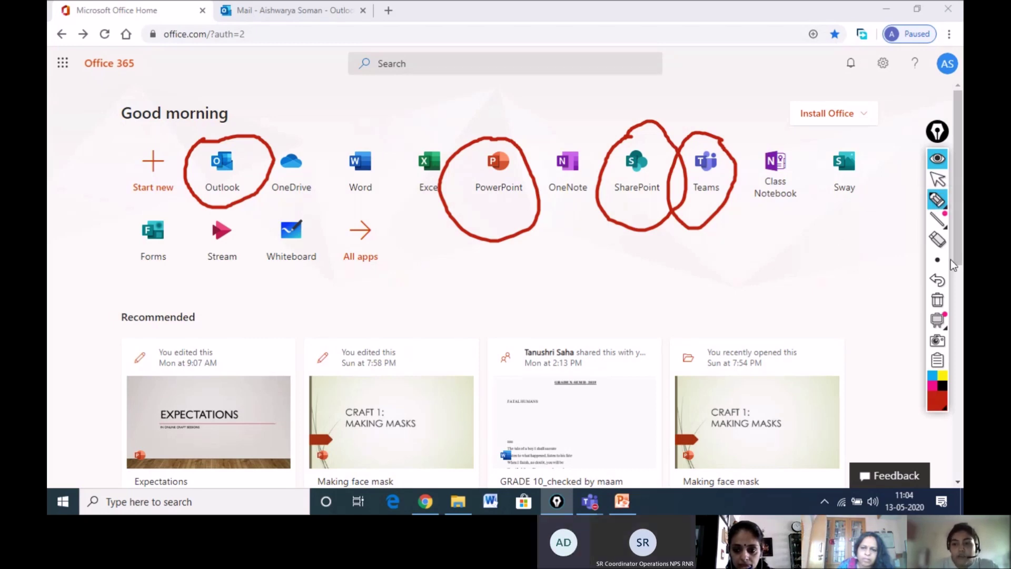
{"action": "left_click", "coordinate": [937, 300]}
- Collapse the annotation toolbar and open Microsoft Teams from the Office 365 home page
{"action": "left_click", "coordinate": [938, 158]}
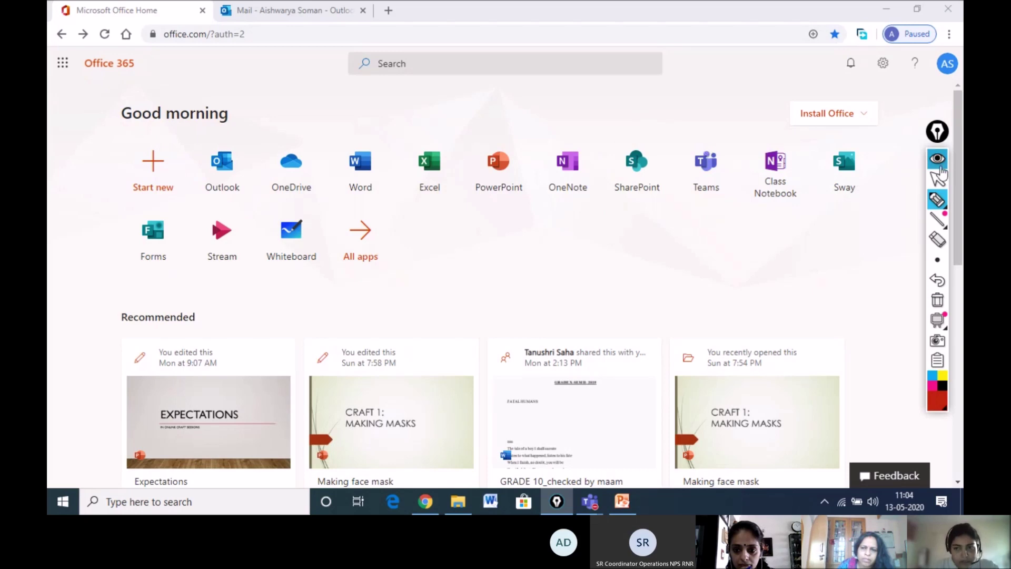
{"action": "left_click", "coordinate": [707, 166]}
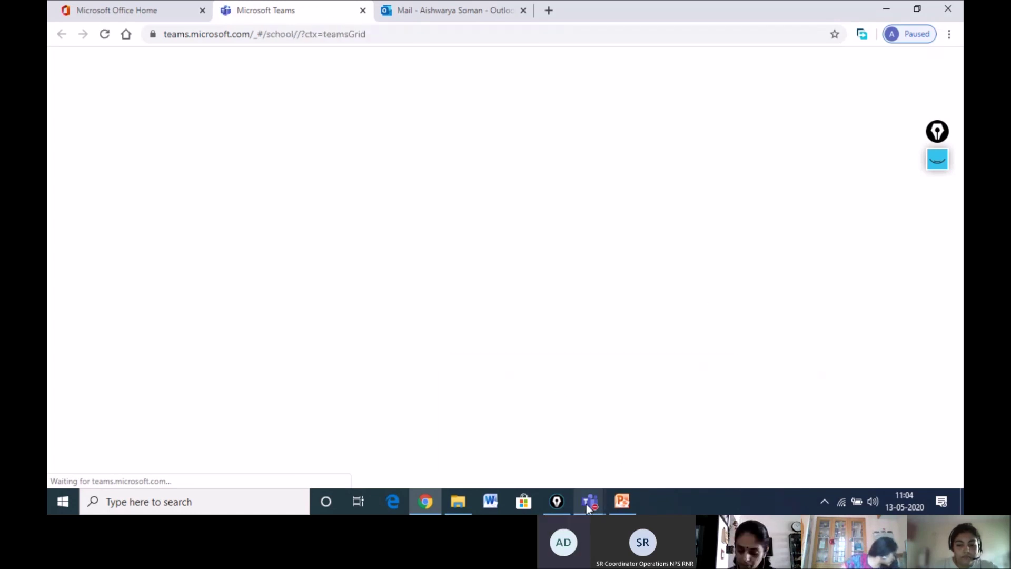
{"action": "mouse_move", "coordinate": [590, 500]}
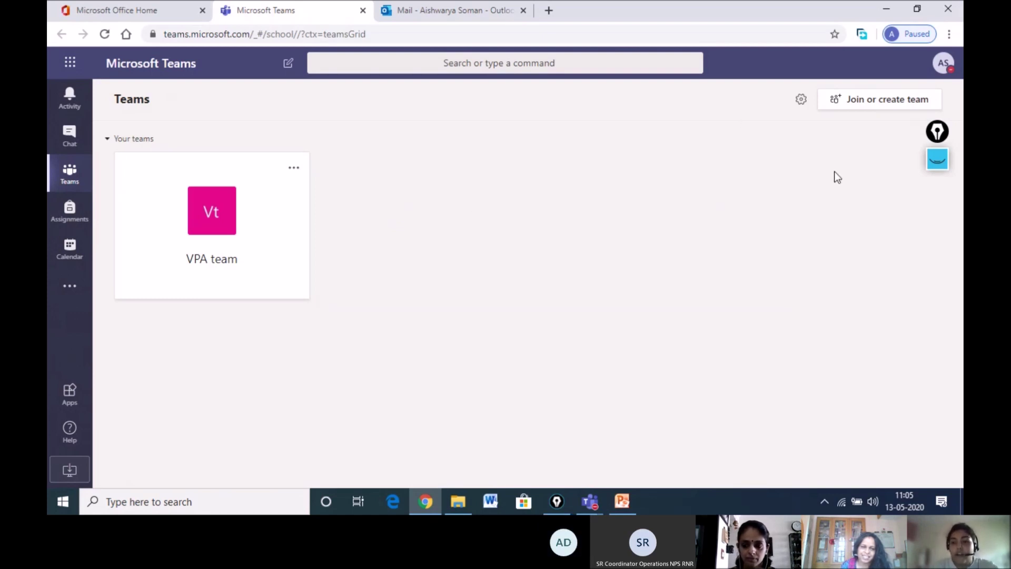
- Circle the option to join or create a team with the red pen, and clear the marking
{"action": "left_click", "coordinate": [937, 160]}
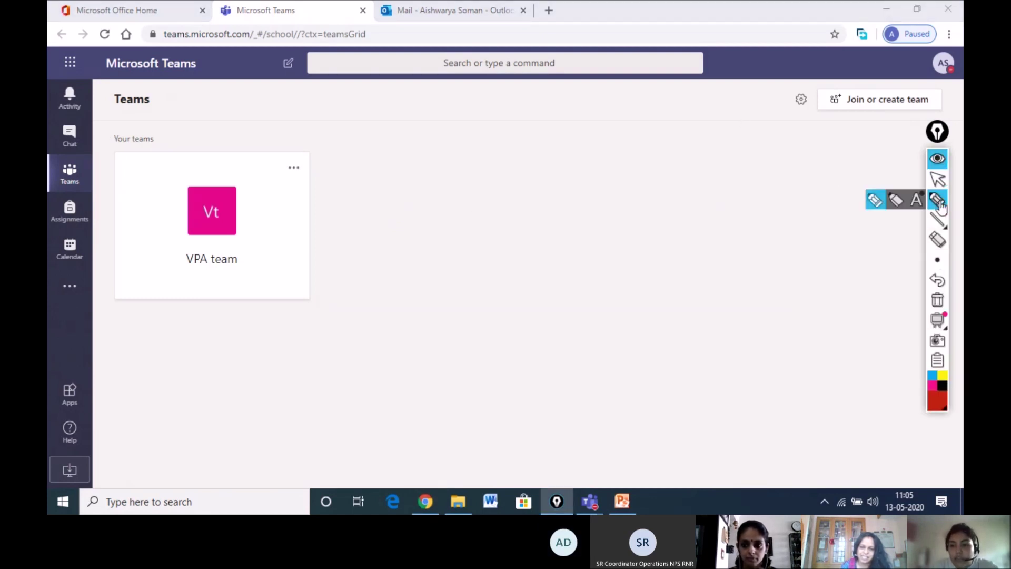
{"action": "left_click", "coordinate": [938, 200]}
{"action": "mouse_move", "coordinate": [847, 80]}
{"action": "left_mouse_down"}
{"action": "mouse_move", "coordinate": [822, 104]}
{"action": "mouse_move", "coordinate": [901, 117]}
{"action": "mouse_move", "coordinate": [943, 93]}
{"action": "mouse_move", "coordinate": [842, 84]}
{"action": "left_mouse_up"}
{"action": "left_click", "coordinate": [942, 263]}
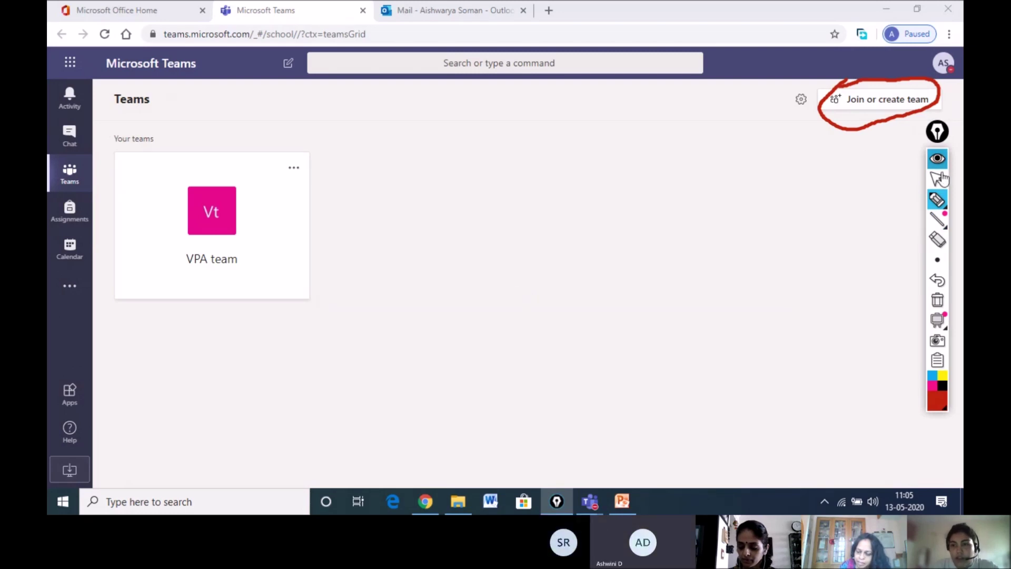
{"action": "left_click", "coordinate": [938, 301]}
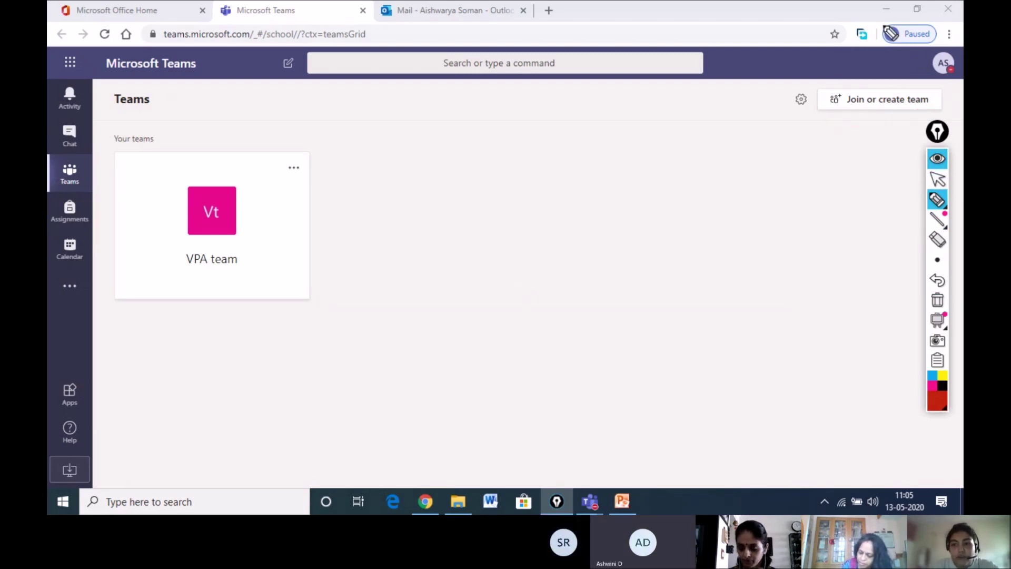
- Return to the pointer with the annotation toolbar moved slightly lower, and create a class team named Grade 8 Craft class
{"action": "left_click", "coordinate": [938, 180]}
{"action": "left_click_drag", "start_coordinate": [930, 136], "coordinate": [934, 160]}
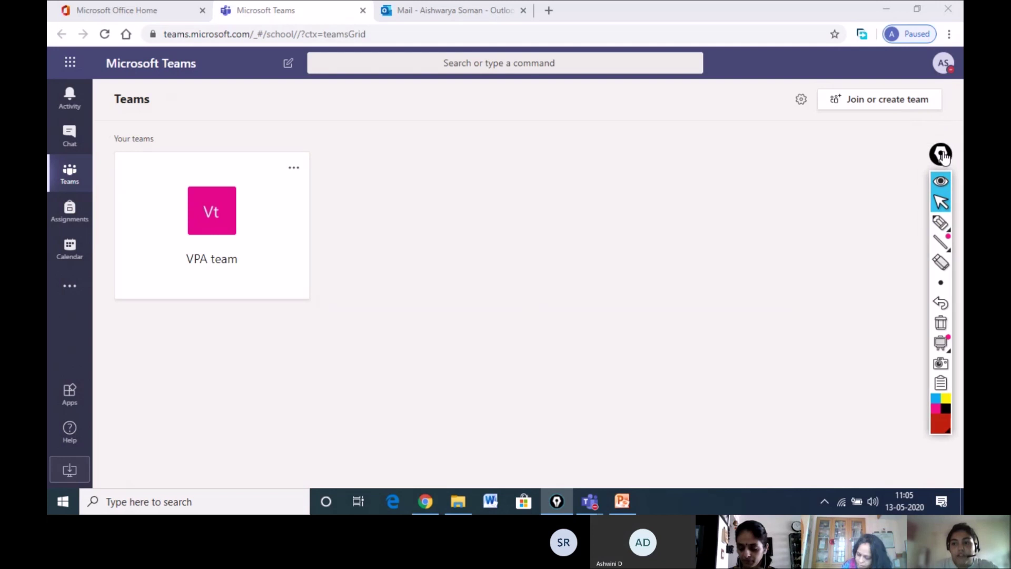
{"action": "left_click", "coordinate": [863, 100]}
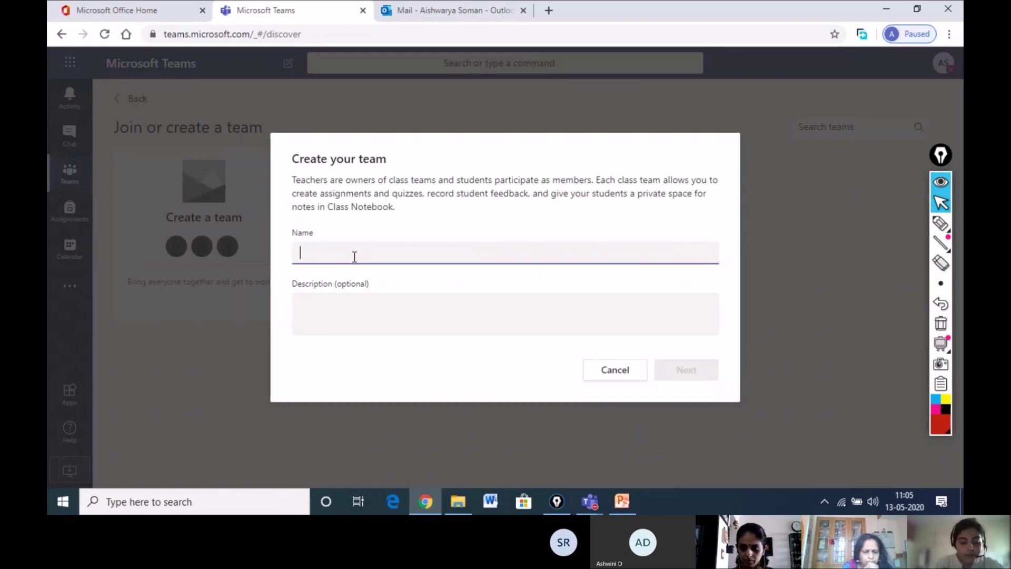
{"action": "type", "text": "Grade 8 "}
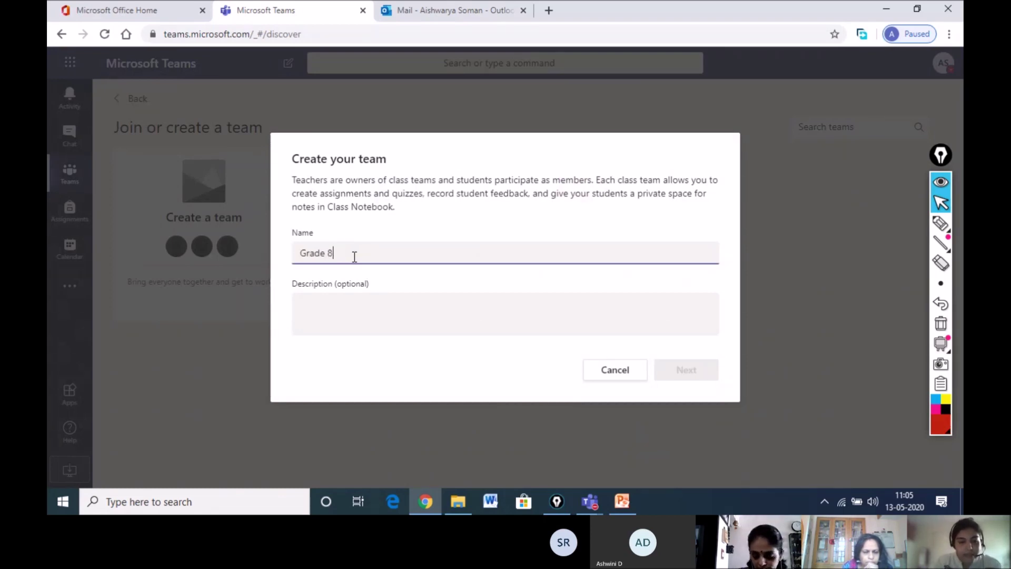
{"action": "type", "text": "Craft"}
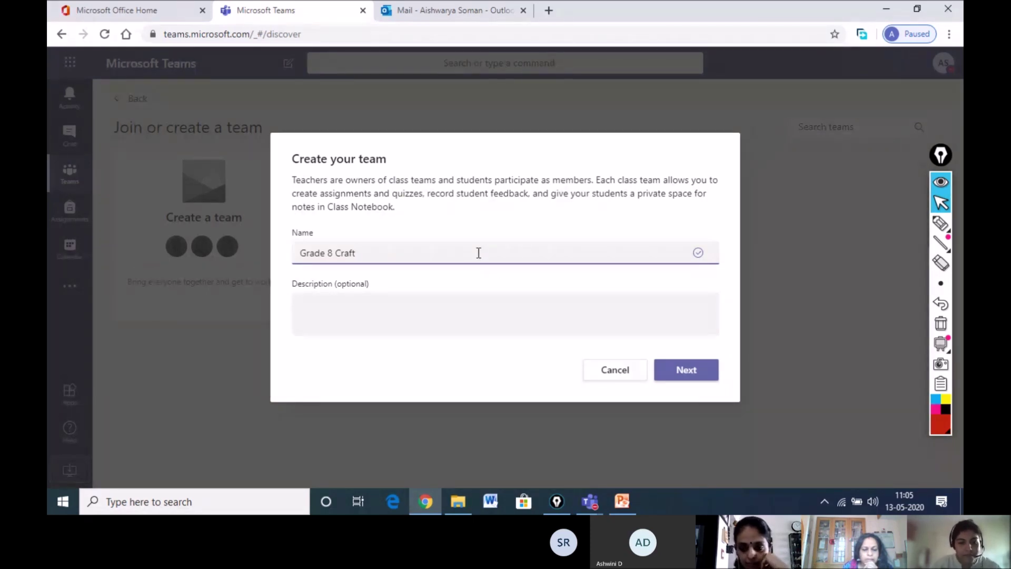
{"action": "type", "text": "class"}
{"action": "left_click", "coordinate": [684, 372]}
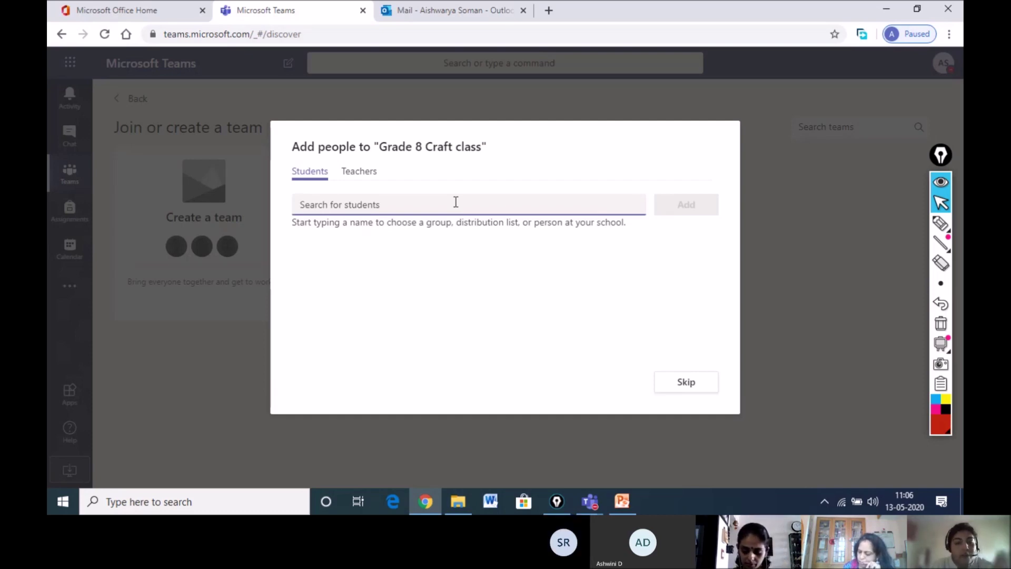
- Search for three colleagues by name, add them as students to the Grade 8 Craft class team, and finish the team setup
{"action": "type", "text": "aruna"}
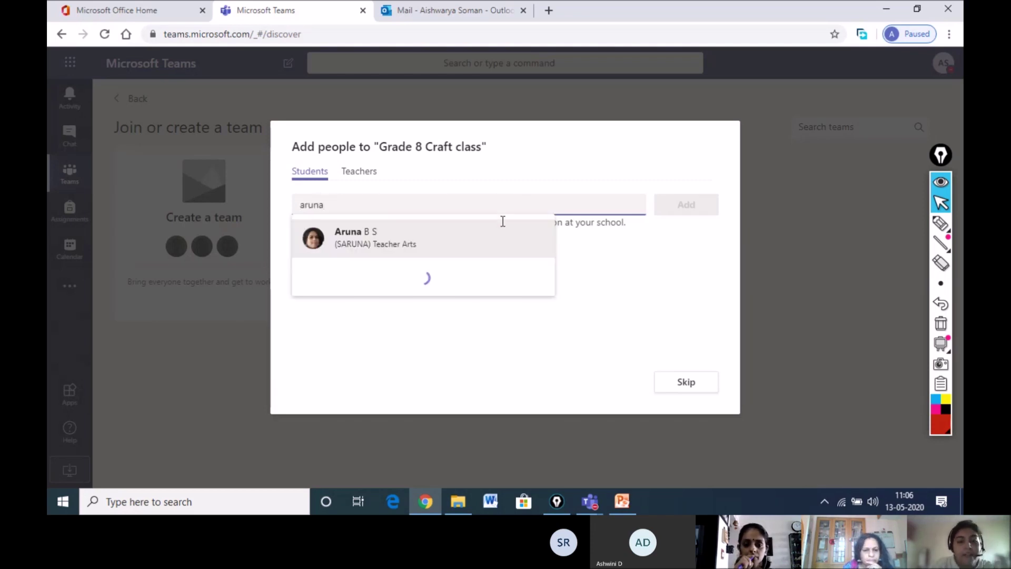
{"action": "left_click", "coordinate": [450, 245]}
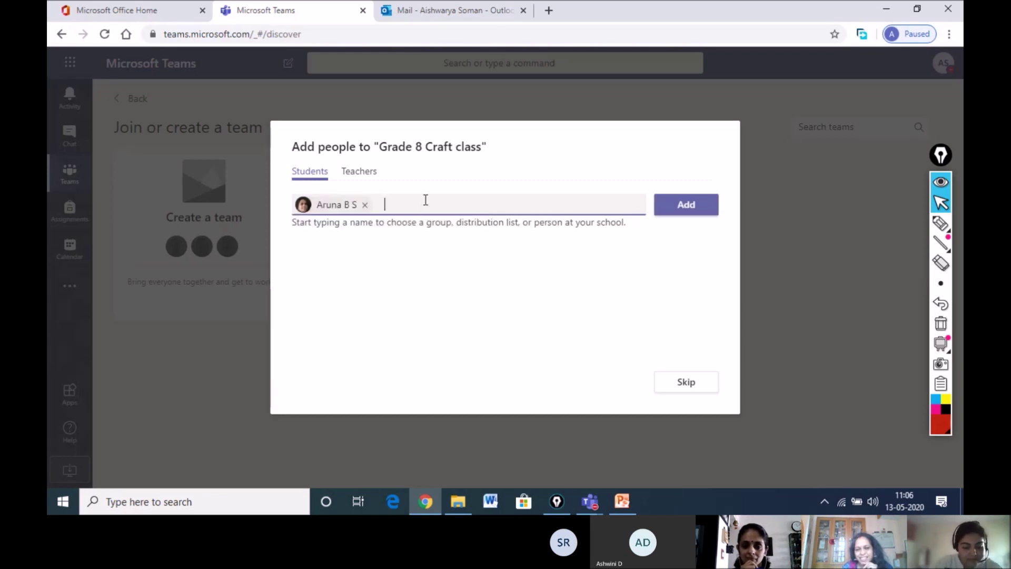
{"action": "type", "text": "chitra"}
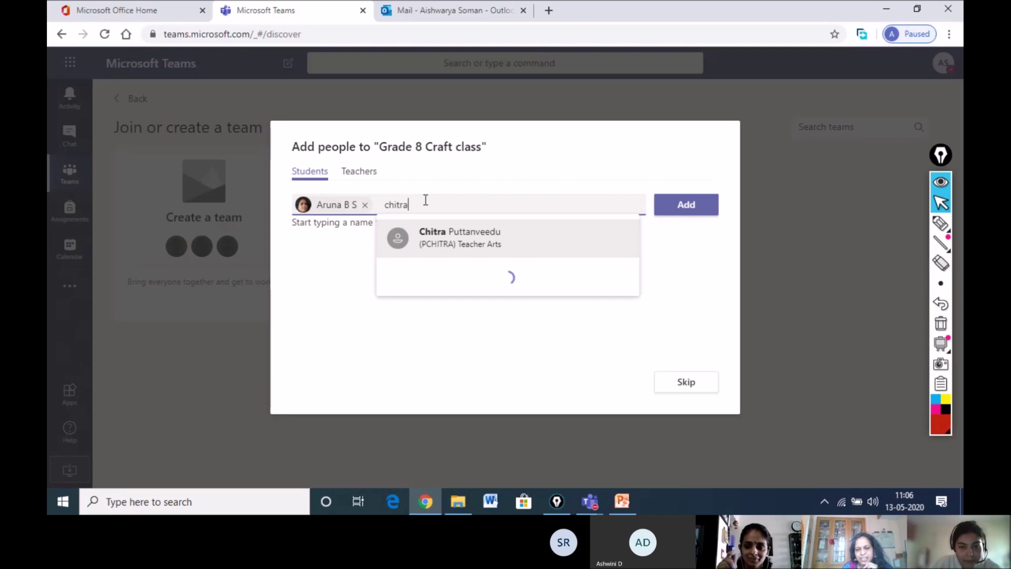
{"action": "key", "text": "Return"}
{"action": "type", "text": "a"}
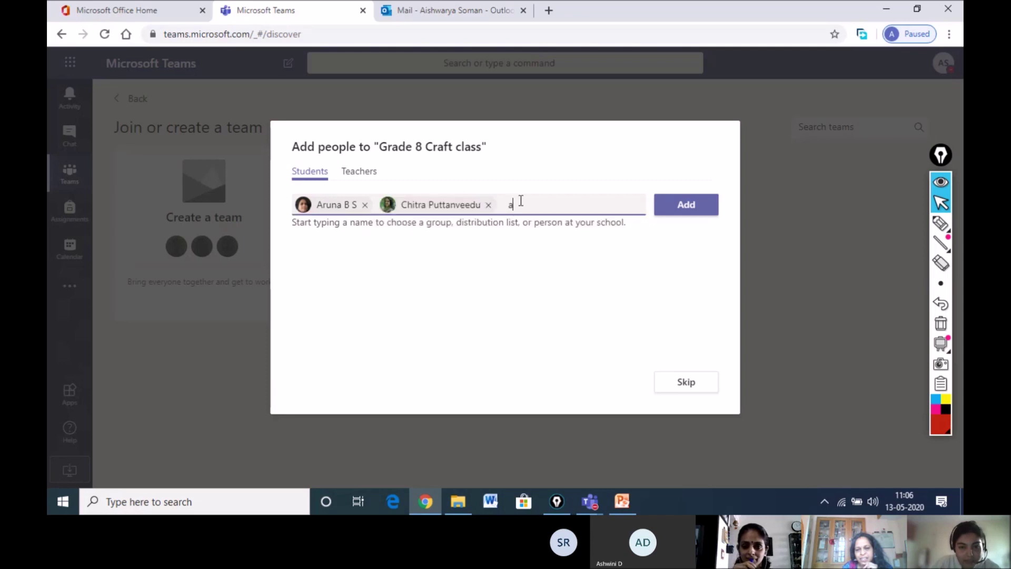
{"action": "type", "text": "shwi"}
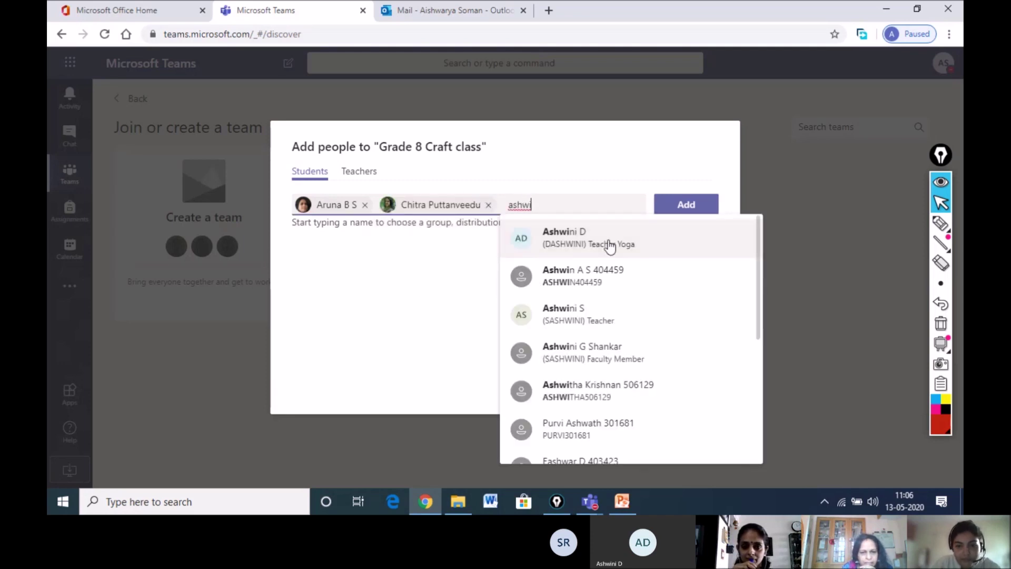
{"action": "left_click", "coordinate": [614, 237]}
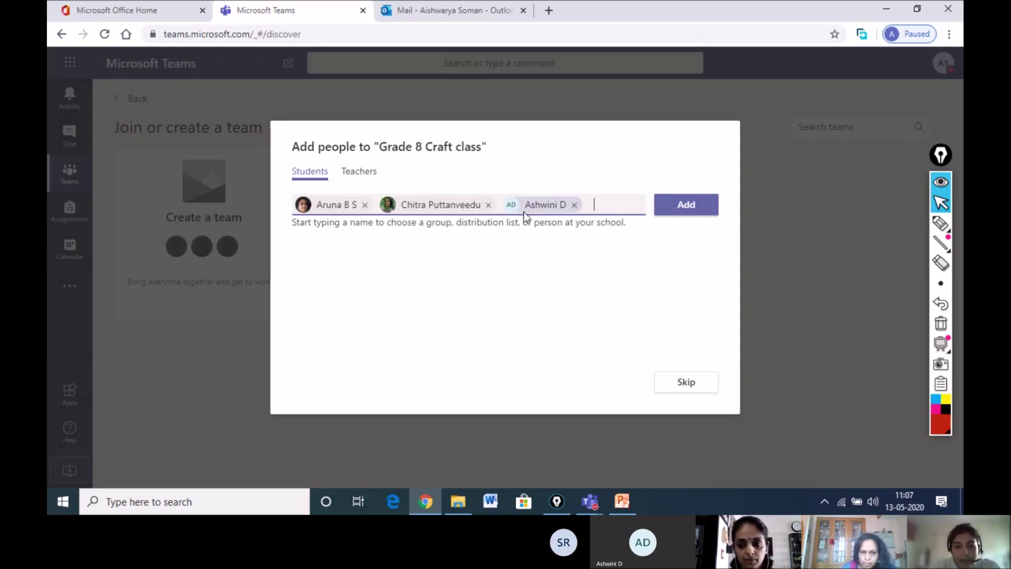
{"action": "left_click", "coordinate": [677, 206]}
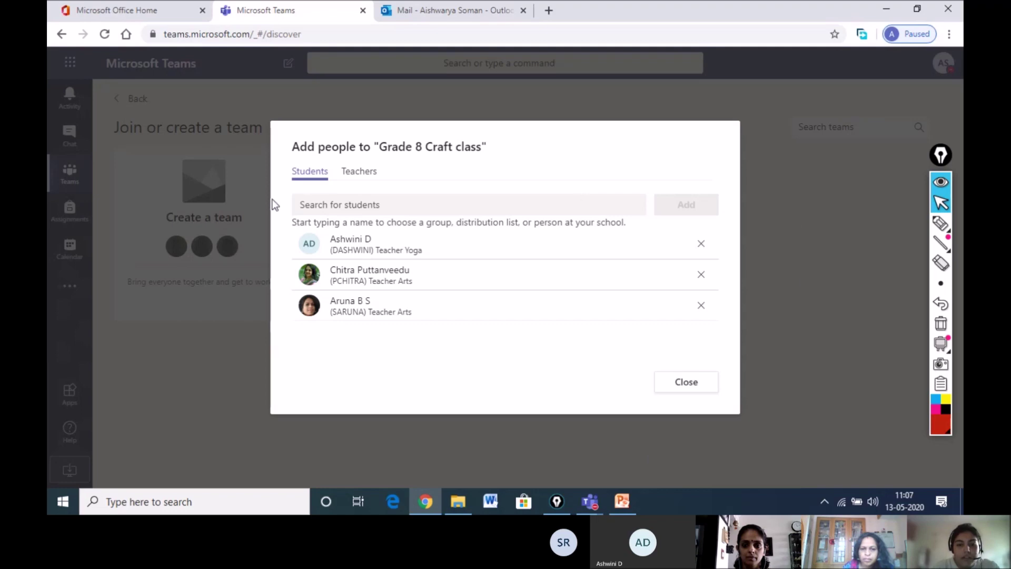
{"action": "left_click", "coordinate": [687, 384]}
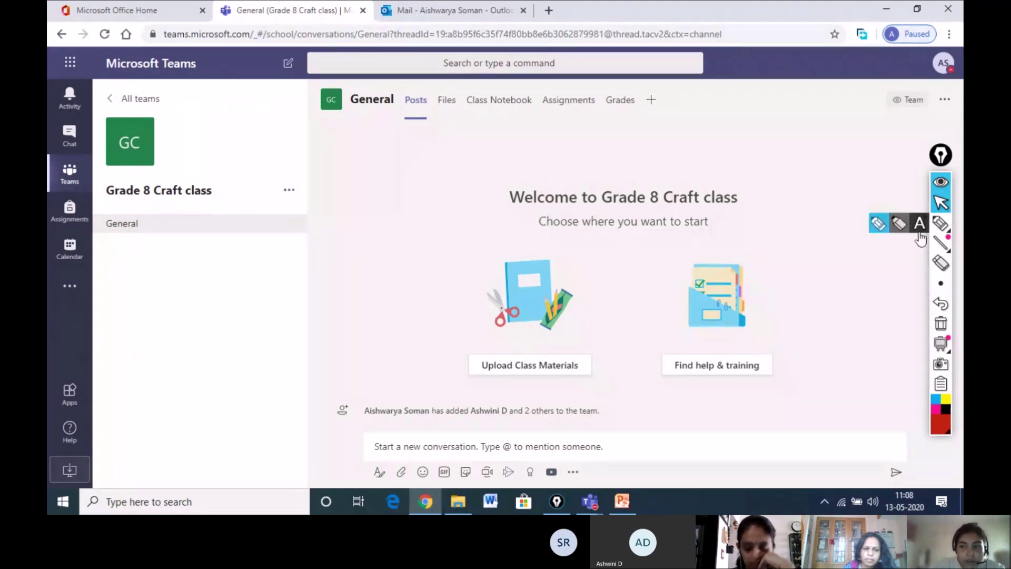
- Circle the more-options control beside the Grade 8 Craft class name in red ink, and clear the marking
{"action": "left_click", "coordinate": [941, 223]}
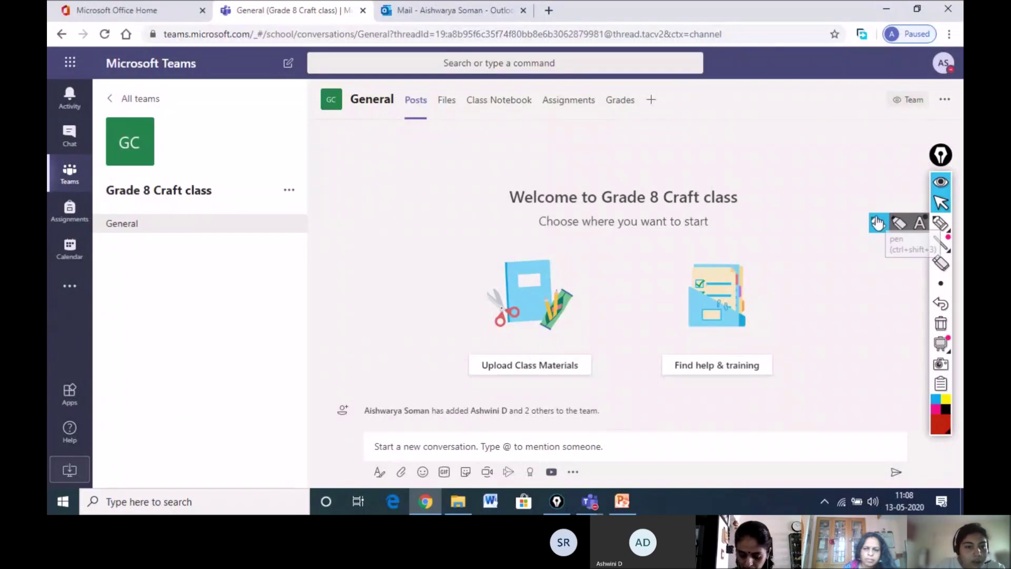
{"action": "mouse_move", "coordinate": [271, 179]}
{"action": "left_mouse_down"}
{"action": "mouse_move", "coordinate": [286, 217]}
{"action": "mouse_move", "coordinate": [304, 193]}
{"action": "mouse_move", "coordinate": [287, 176]}
{"action": "mouse_move", "coordinate": [268, 184]}
{"action": "left_mouse_up"}
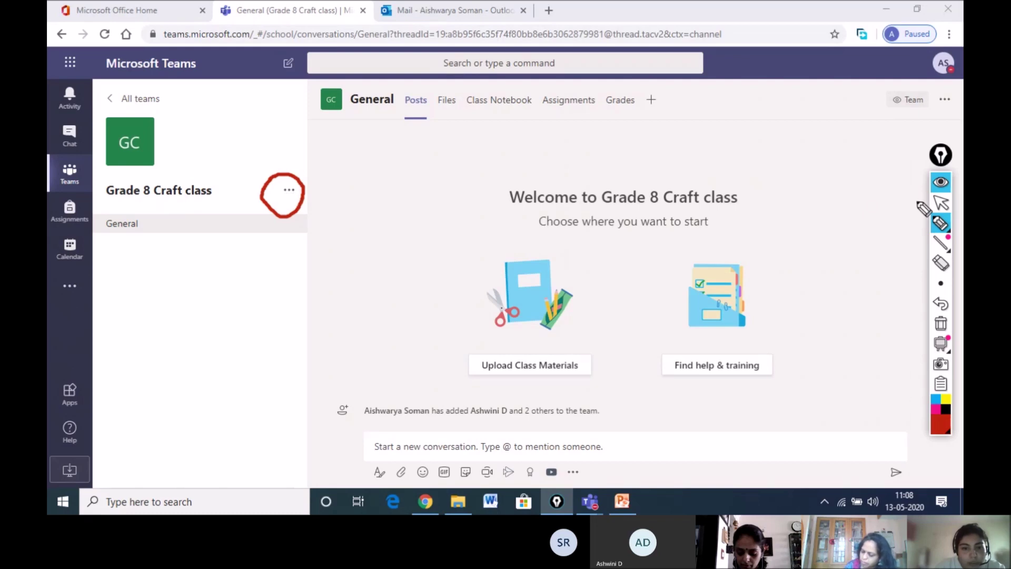
{"action": "left_click", "coordinate": [941, 202]}
{"action": "left_click", "coordinate": [941, 323]}
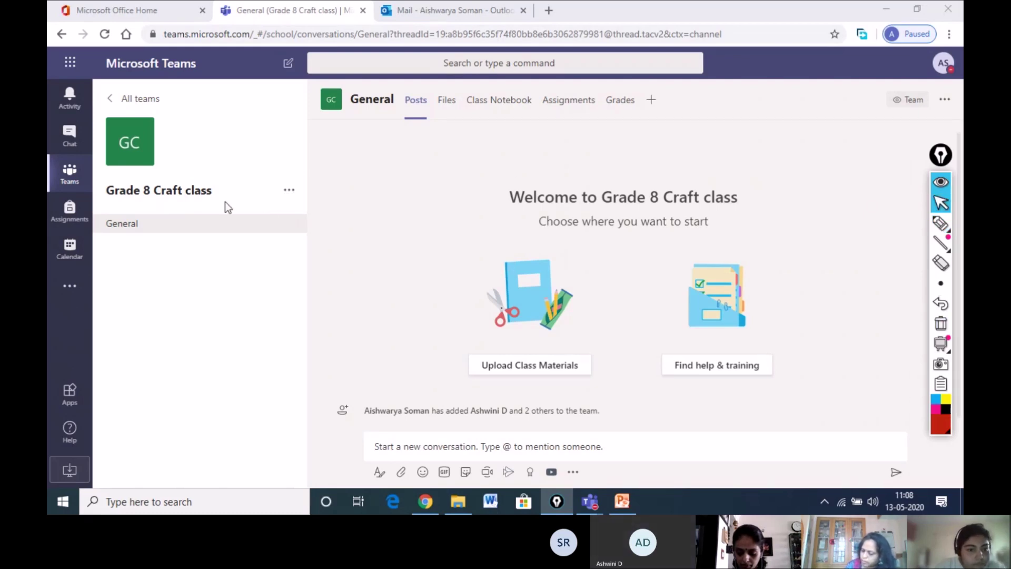
- Add a channel named Craft 1 Making Mask to the Grade 8 Craft class team, with Standard privacy and no description
{"action": "left_click", "coordinate": [289, 191]}
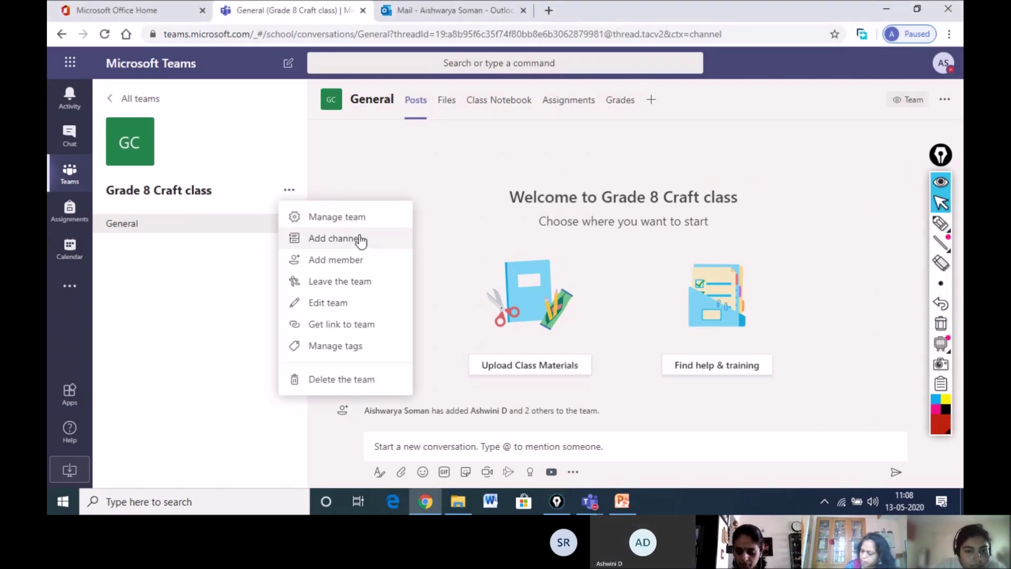
{"action": "left_click", "coordinate": [356, 243]}
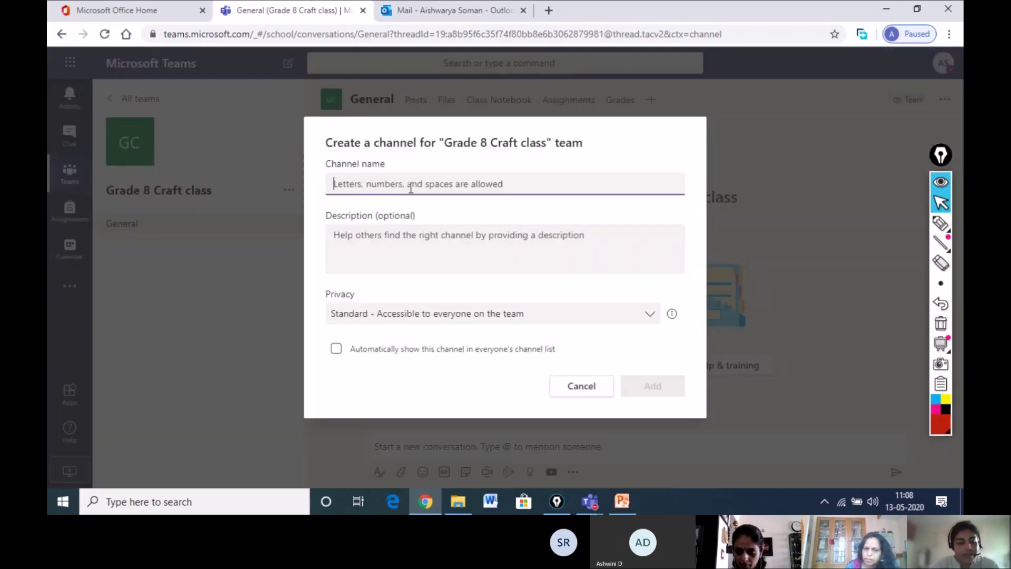
{"action": "type", "text": "Craft 1"}
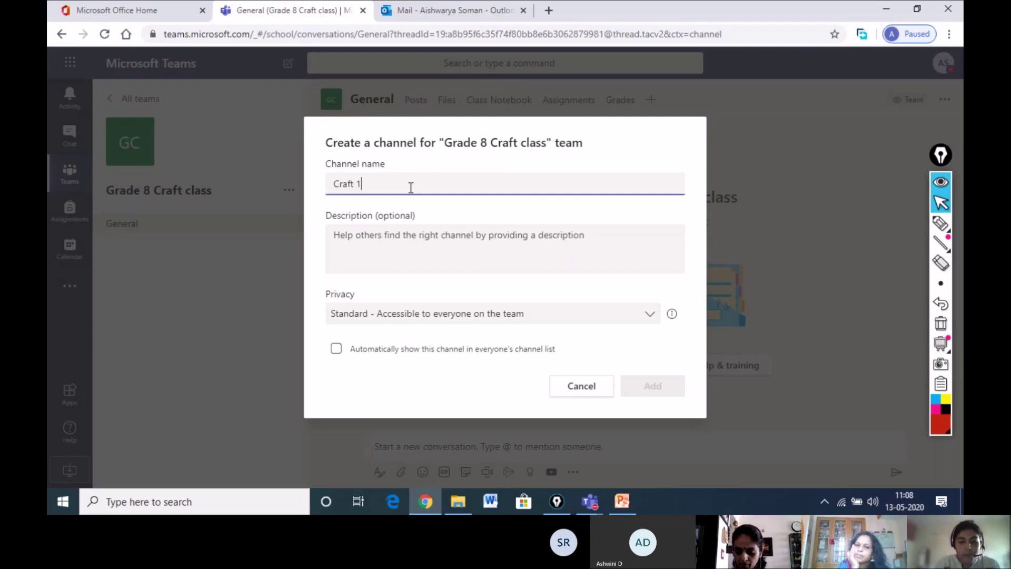
{"action": "type", "text": " Making Mask"}
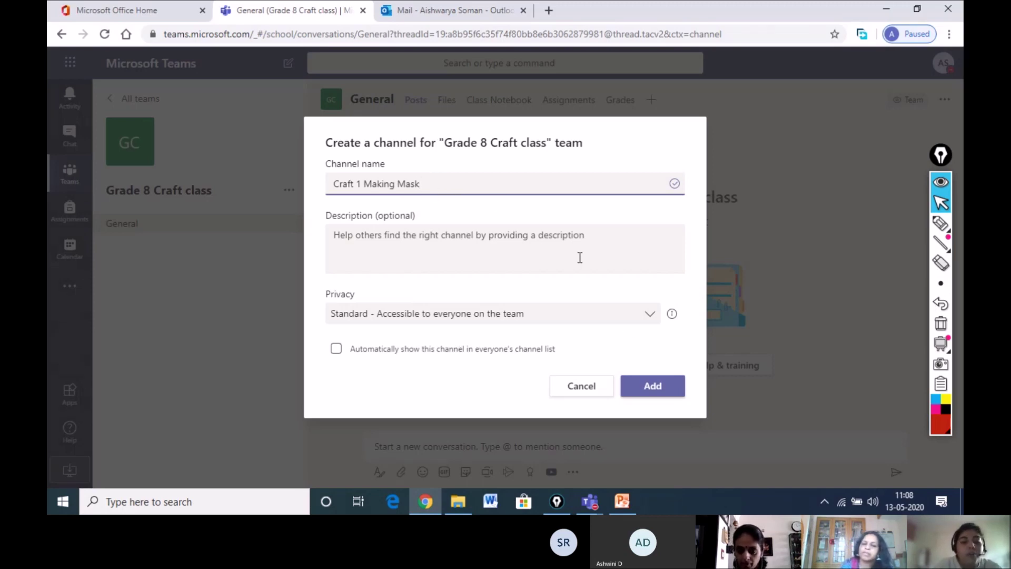
{"action": "left_click", "coordinate": [651, 320]}
{"action": "left_click", "coordinate": [460, 277]}
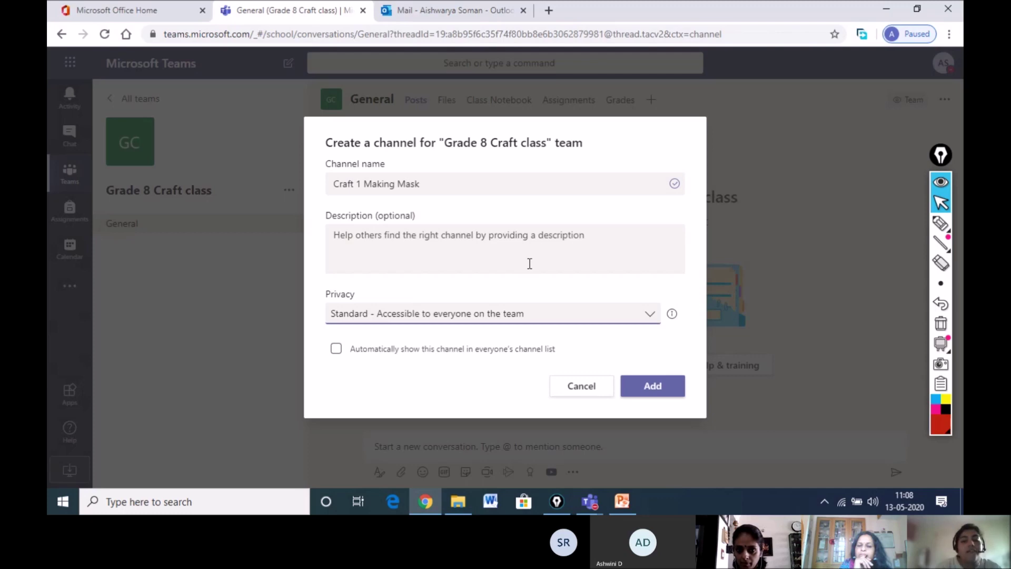
{"action": "left_click", "coordinate": [562, 248]}
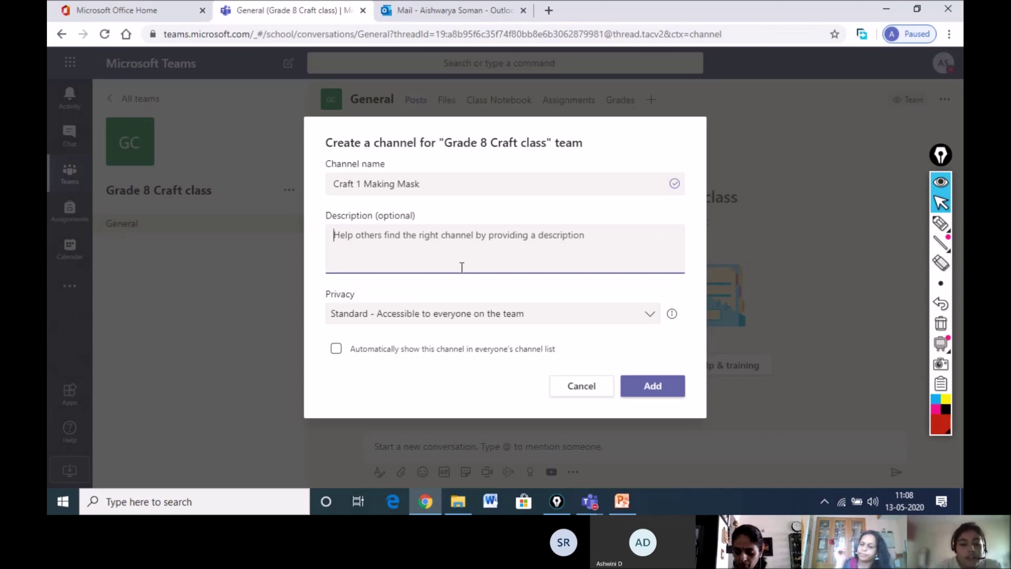
{"action": "left_click", "coordinate": [652, 386]}
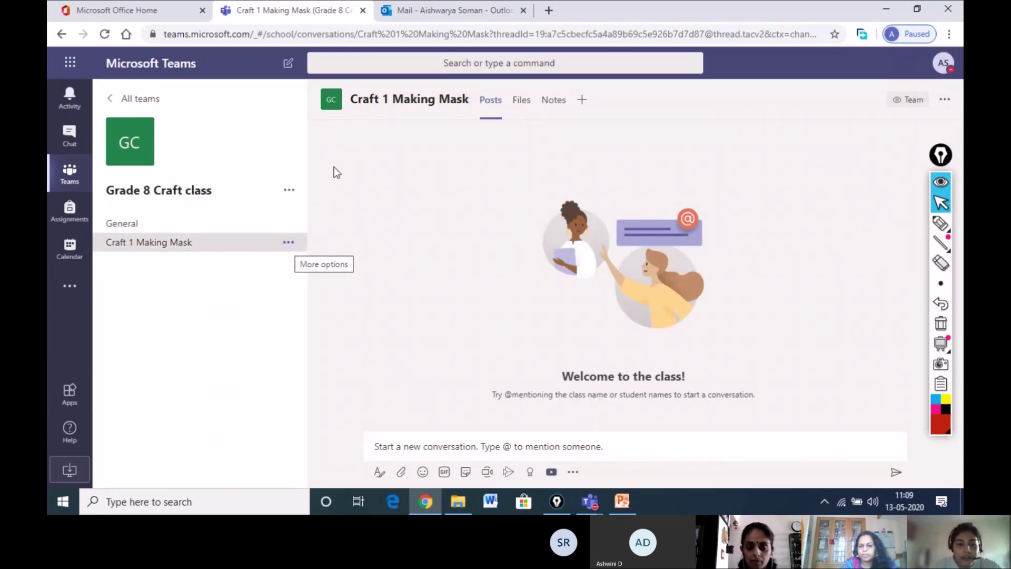
- View the team's General channel and return to the Craft 1 Making Mask channel
{"action": "left_click", "coordinate": [167, 227]}
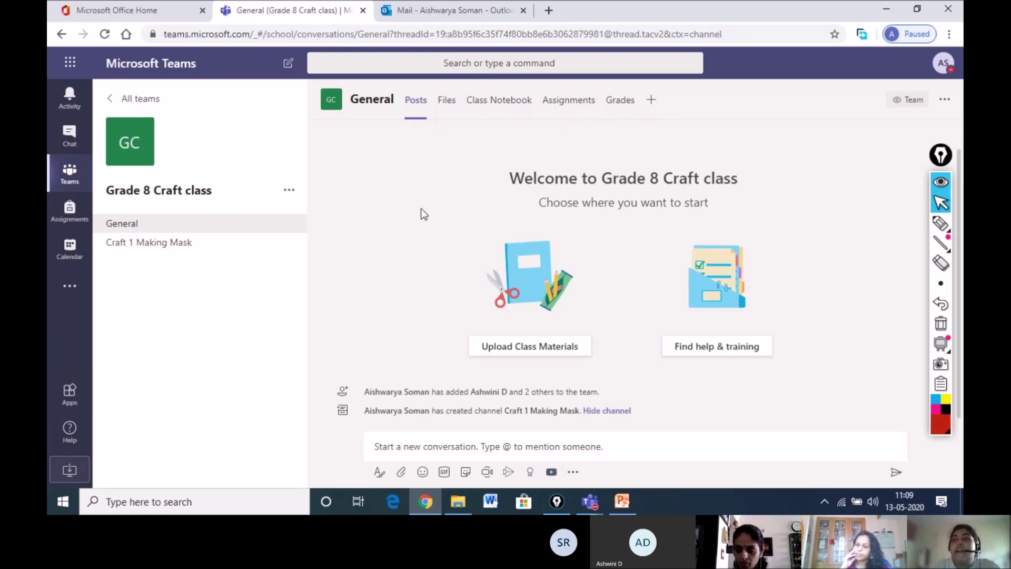
{"action": "left_click", "coordinate": [154, 251]}
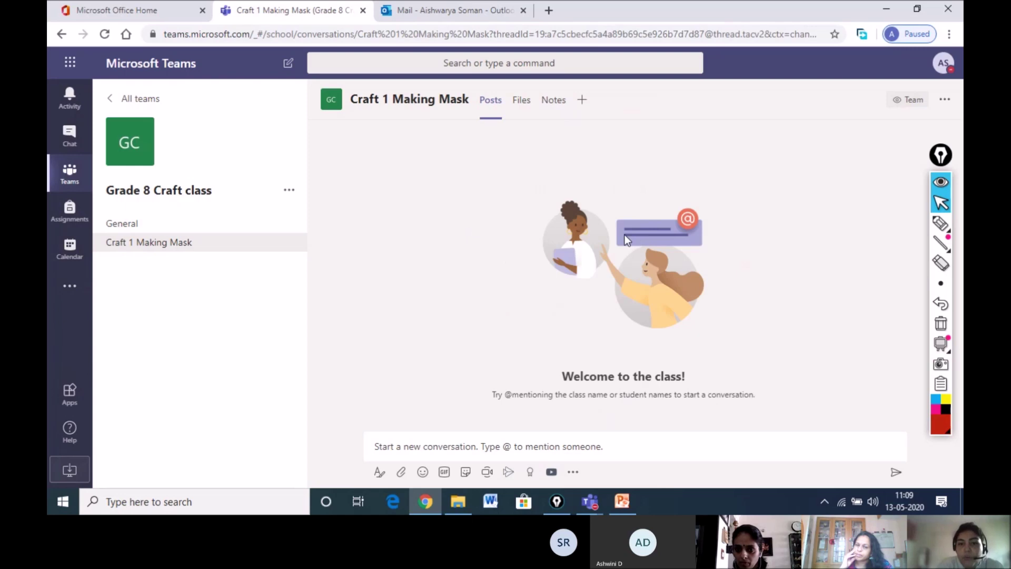
- Mark Posts, Files and Notes in the Craft 1 Making Mask channel with red pen ticks, and clear the ticks
{"action": "left_click", "coordinate": [941, 224]}
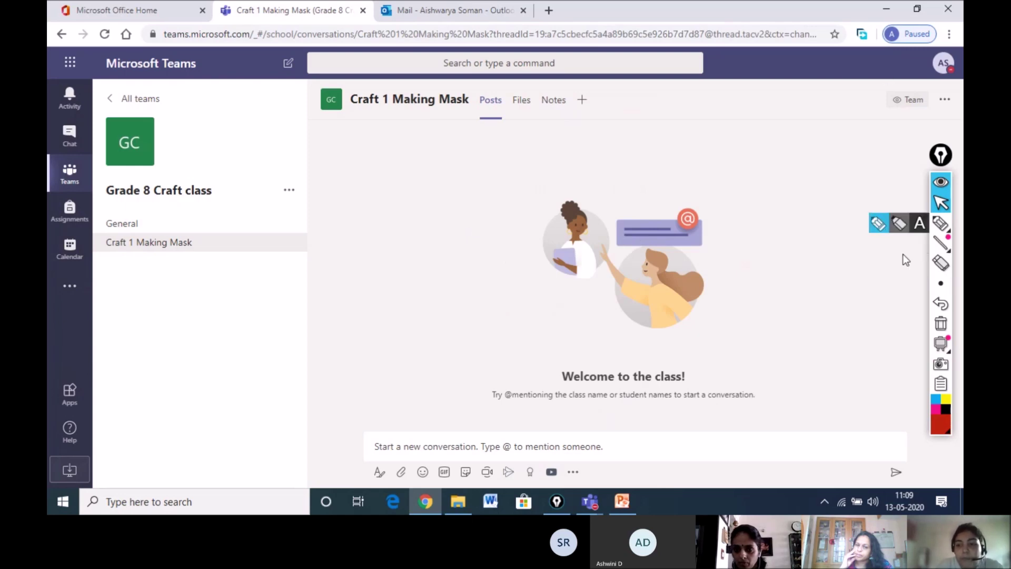
{"action": "left_click_drag", "start_coordinate": [486, 108], "coordinate": [526, 106]}
{"action": "left_click_drag", "start_coordinate": [546, 106], "coordinate": [565, 101]}
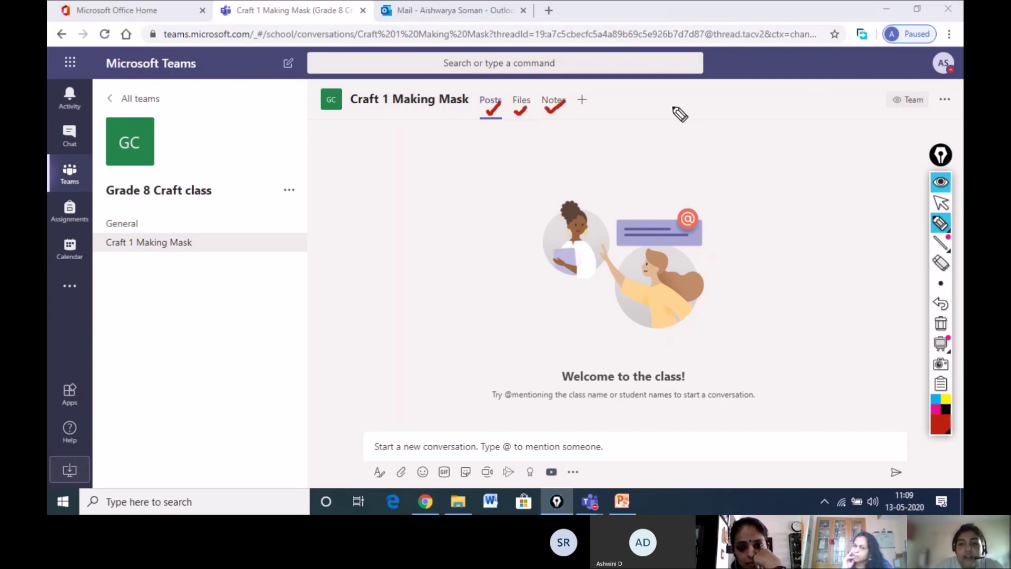
{"action": "left_click", "coordinate": [941, 323]}
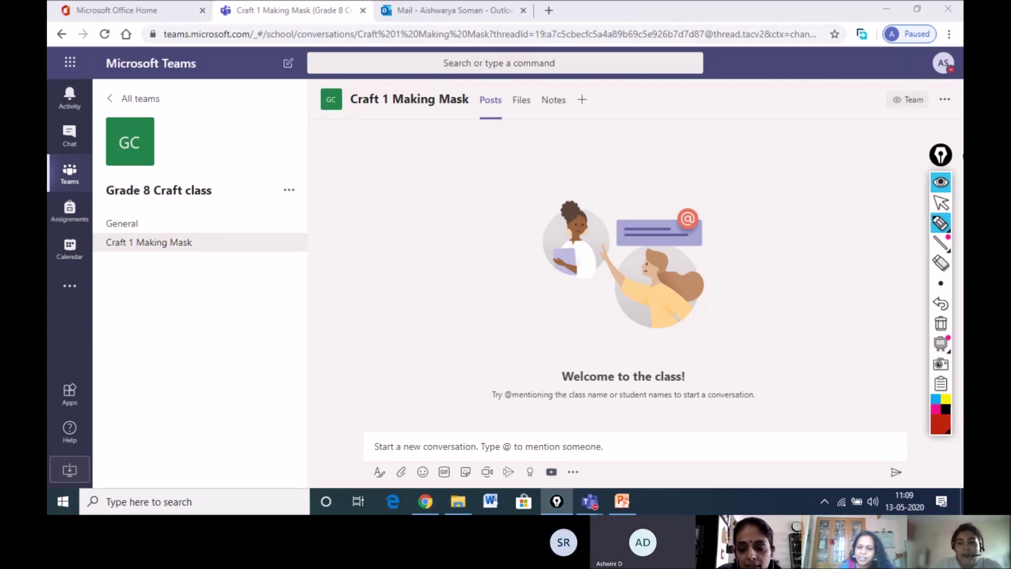
- View the Grade 8 Craft class team's General channel and the VPA team's General channel
{"action": "left_click", "coordinate": [941, 202]}
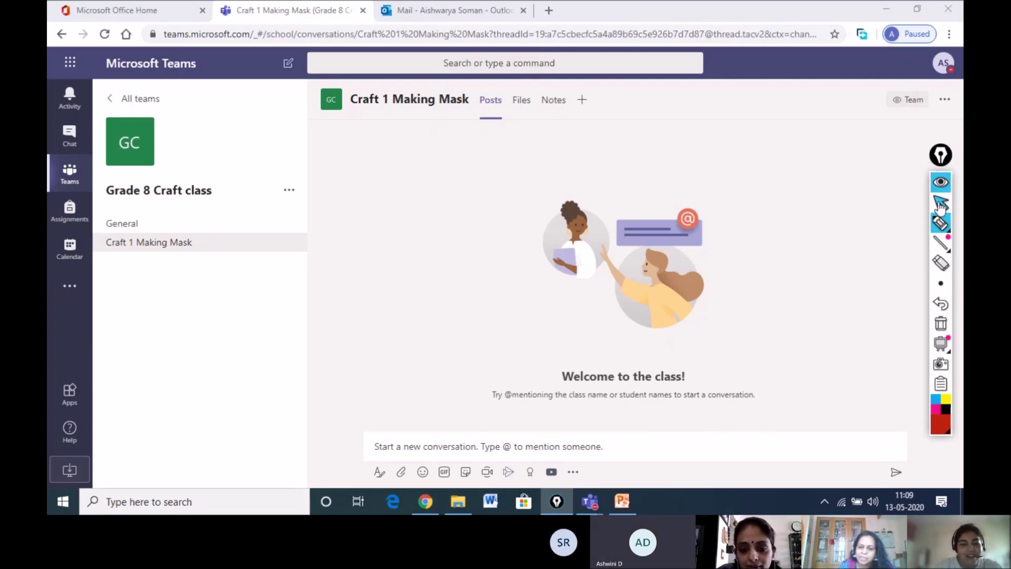
{"action": "left_click", "coordinate": [155, 225]}
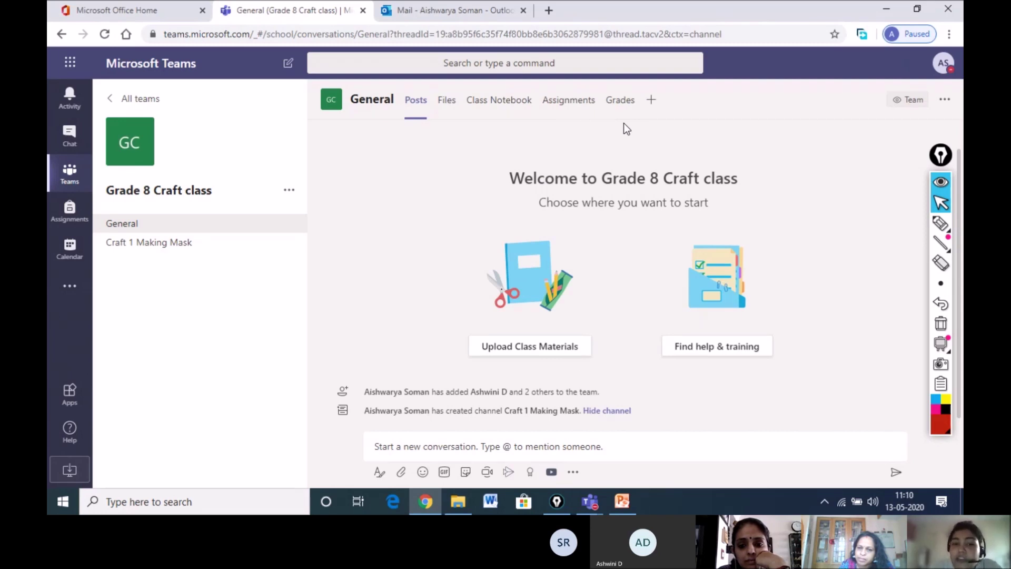
{"action": "left_click", "coordinate": [70, 173]}
{"action": "left_click", "coordinate": [233, 226]}
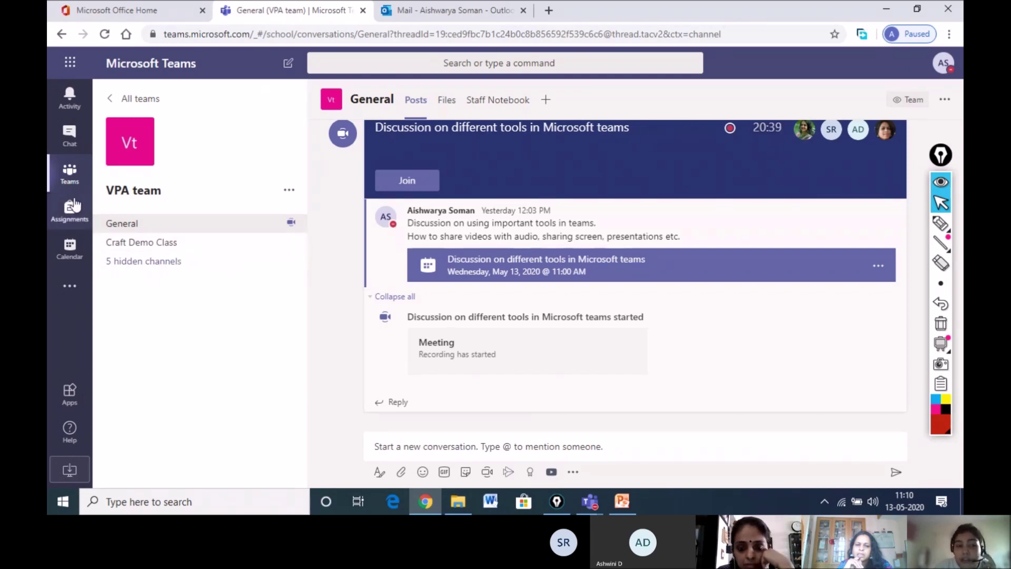
- Return to the Grade 8 Craft class team and open its Craft 1 Making Mask channel
{"action": "left_click", "coordinate": [69, 174]}
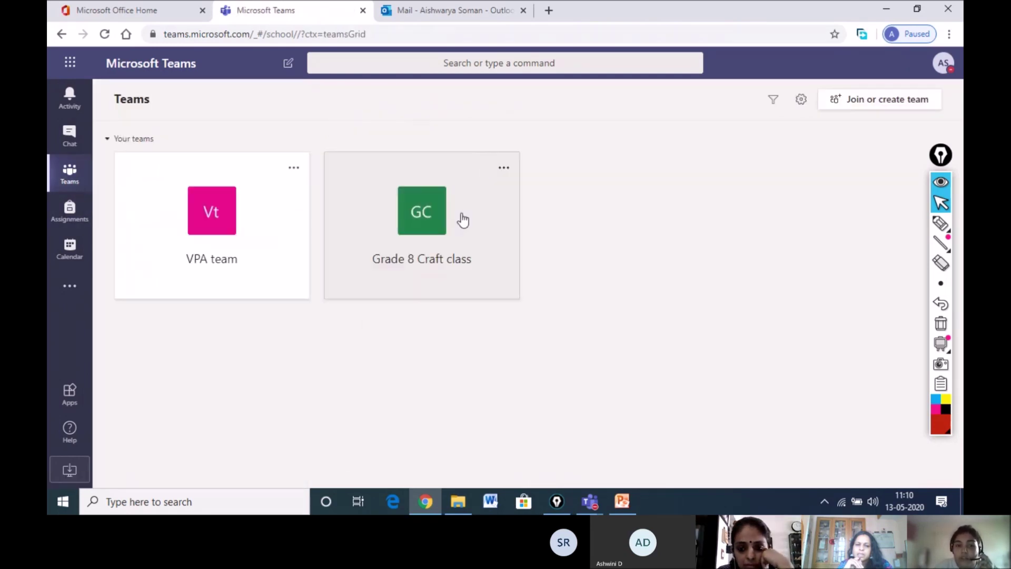
{"action": "left_click", "coordinate": [430, 225]}
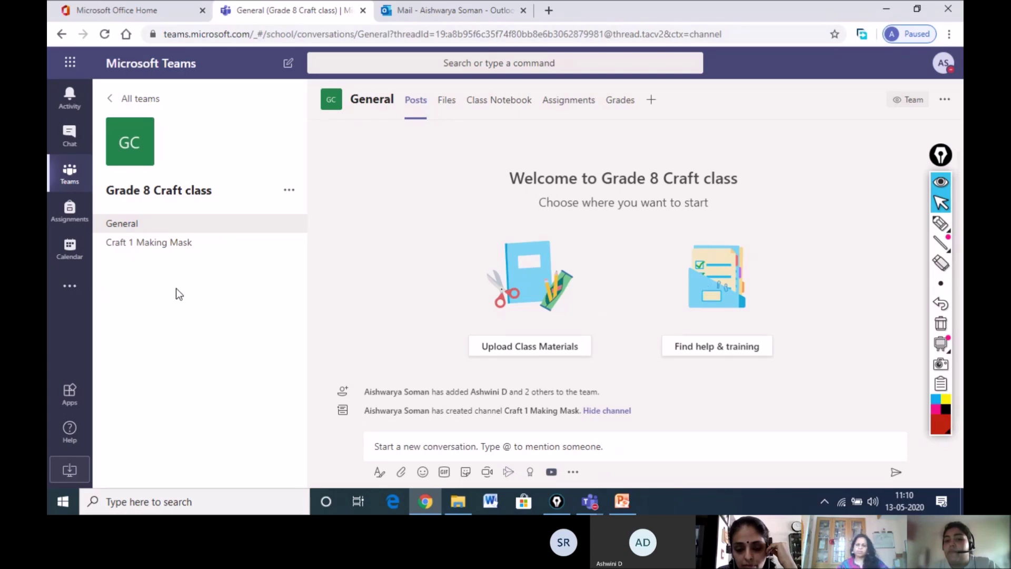
{"action": "left_click", "coordinate": [149, 243]}
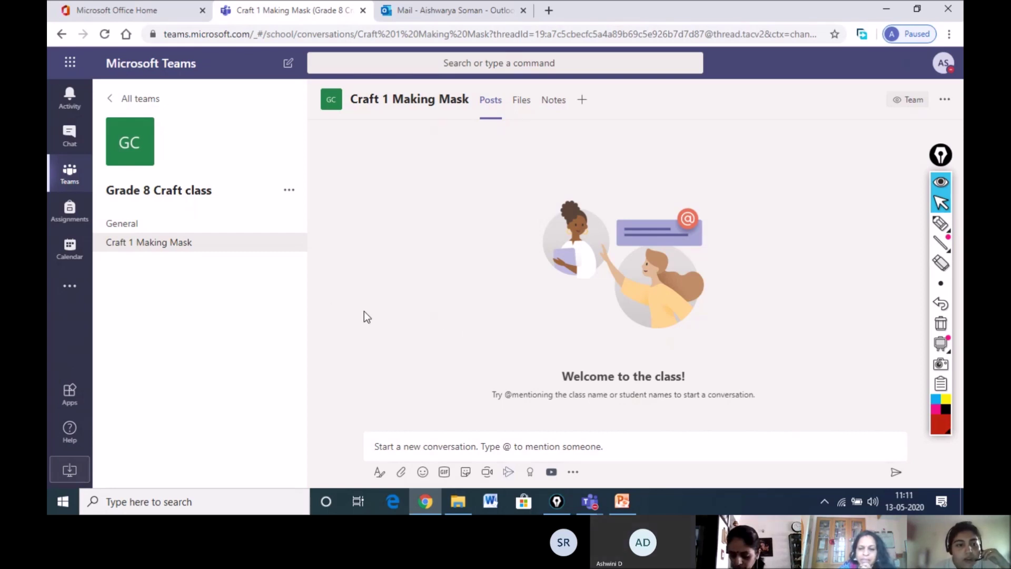
- Examine the attendee, channel and details fields of a new calendar meeting for May 14, 2020 at 10:00 AM, and leave the form
{"action": "left_click", "coordinate": [68, 258]}
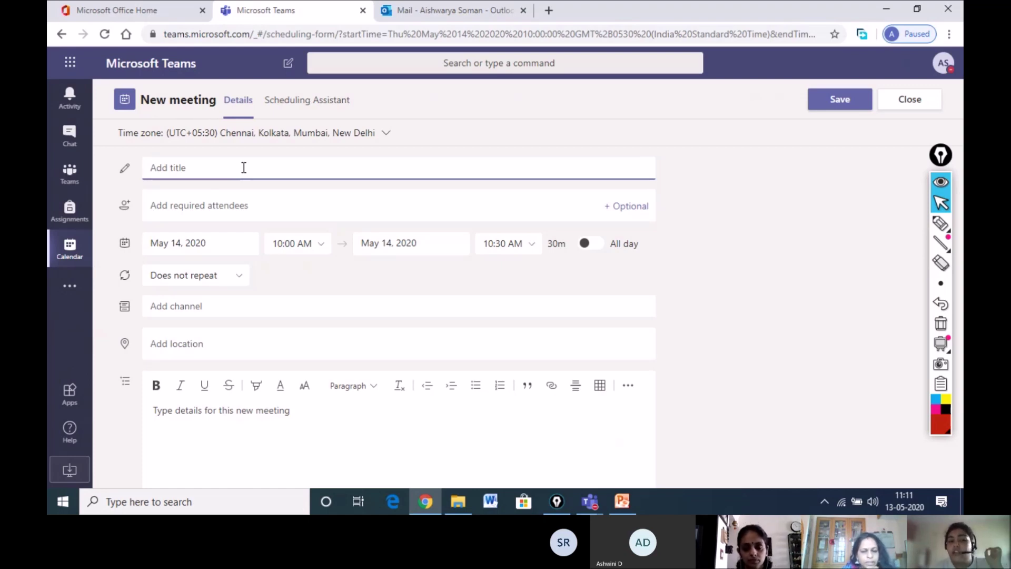
{"action": "left_click", "coordinate": [220, 222]}
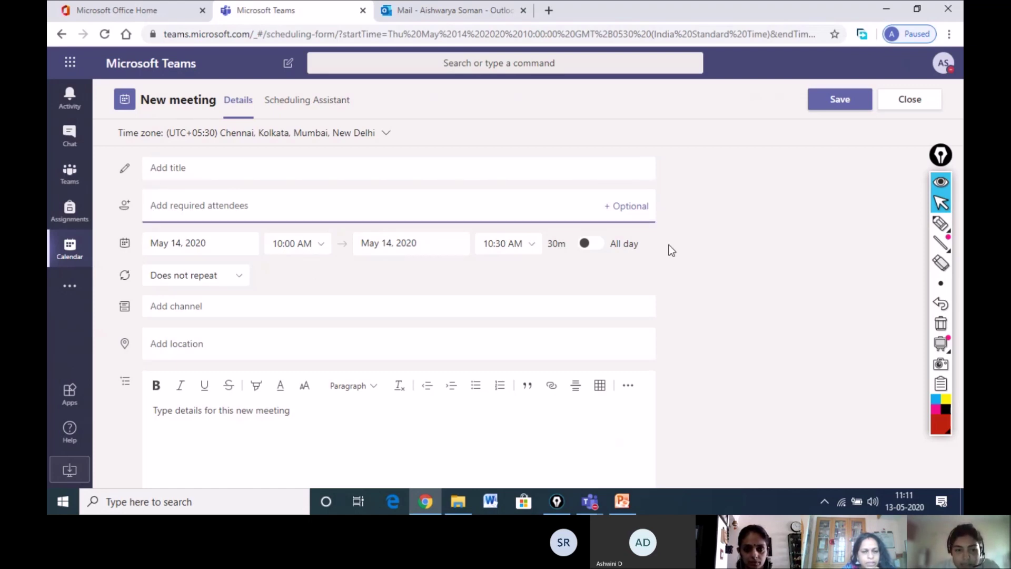
{"action": "left_click", "coordinate": [266, 305]}
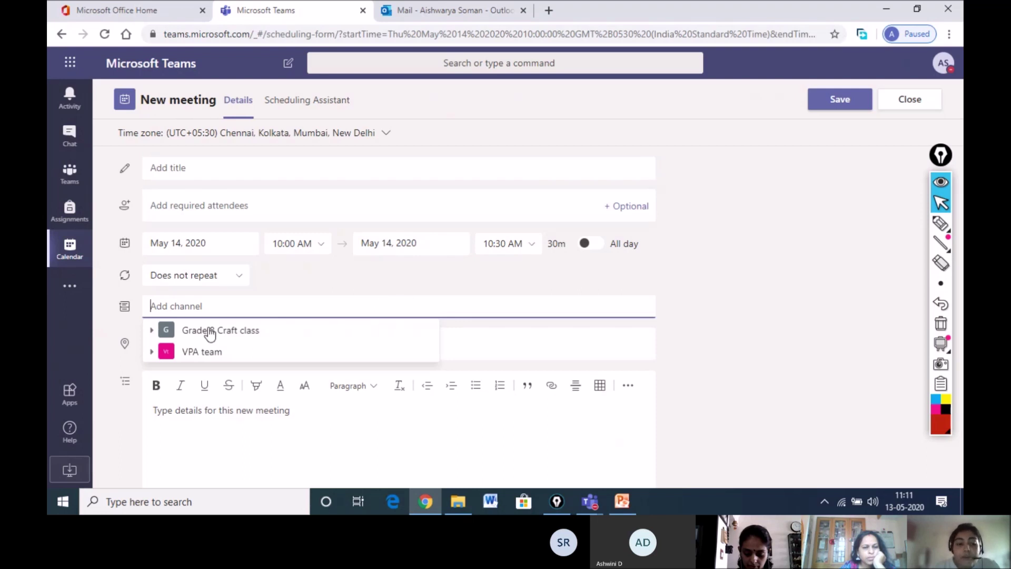
{"action": "left_click", "coordinate": [228, 453]}
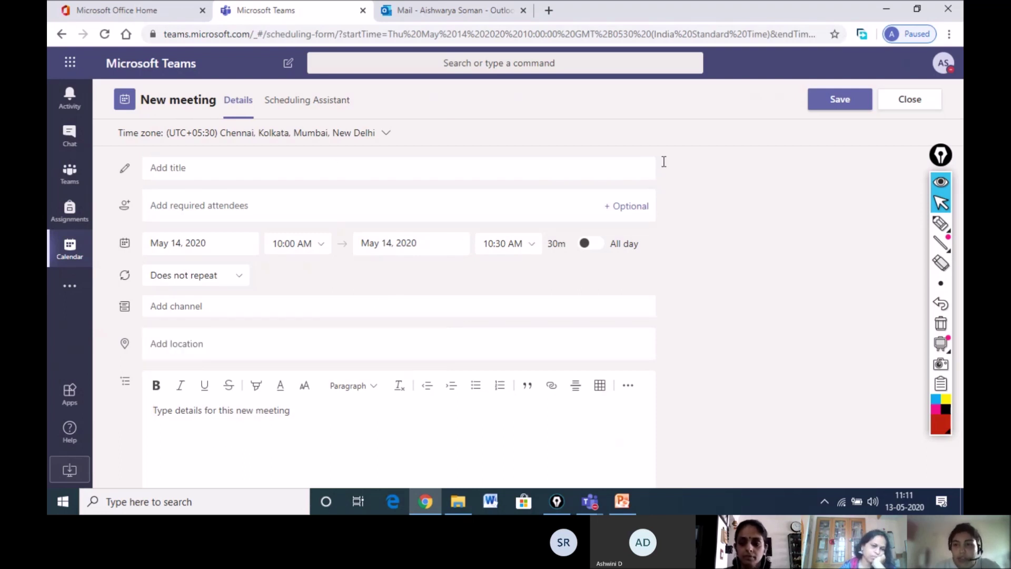
{"action": "left_click", "coordinate": [846, 100]}
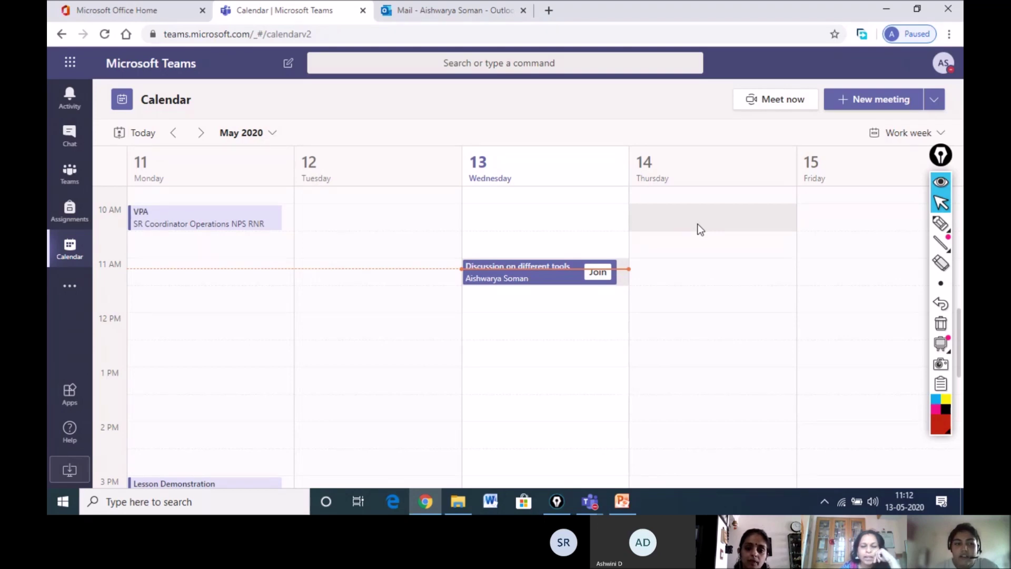
- Return to the Craft 1 Making Mask channel and switch to the ongoing Teams meeting window
{"action": "left_click", "coordinate": [77, 181]}
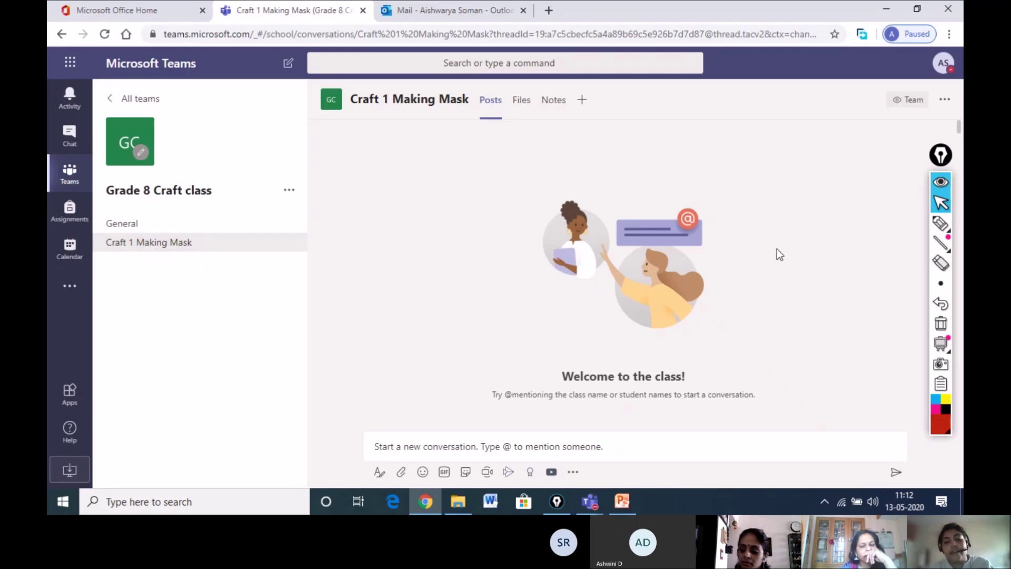
{"action": "mouse_move", "coordinate": [590, 507]}
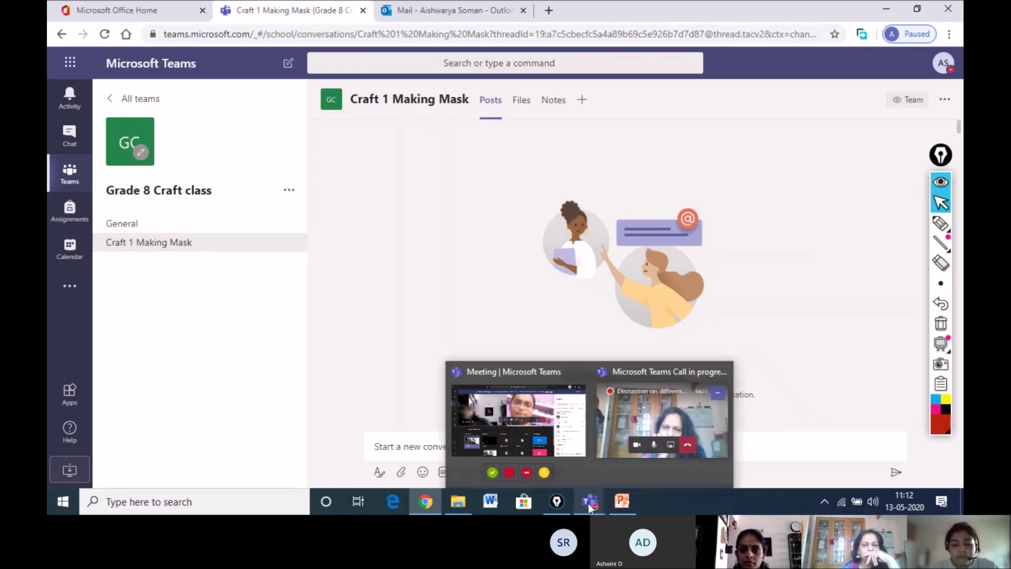
{"action": "left_click", "coordinate": [539, 412]}
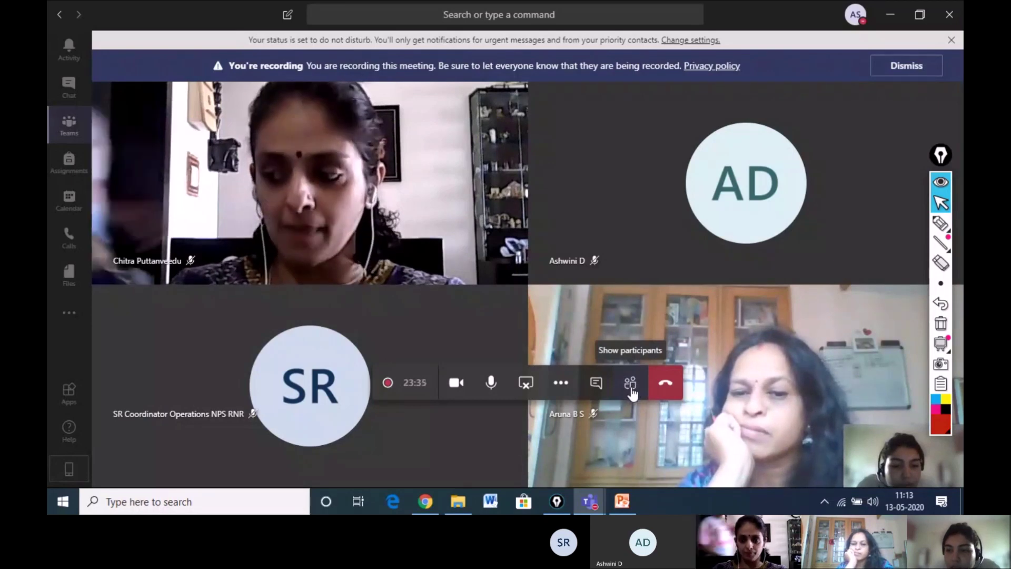
- Circle the meeting's Show participants control in red ink and open the participant list
{"action": "left_click", "coordinate": [879, 224]}
{"action": "mouse_move", "coordinate": [628, 375]}
{"action": "left_mouse_down"}
{"action": "mouse_move", "coordinate": [644, 396]}
{"action": "mouse_move", "coordinate": [638, 373]}
{"action": "left_mouse_up"}
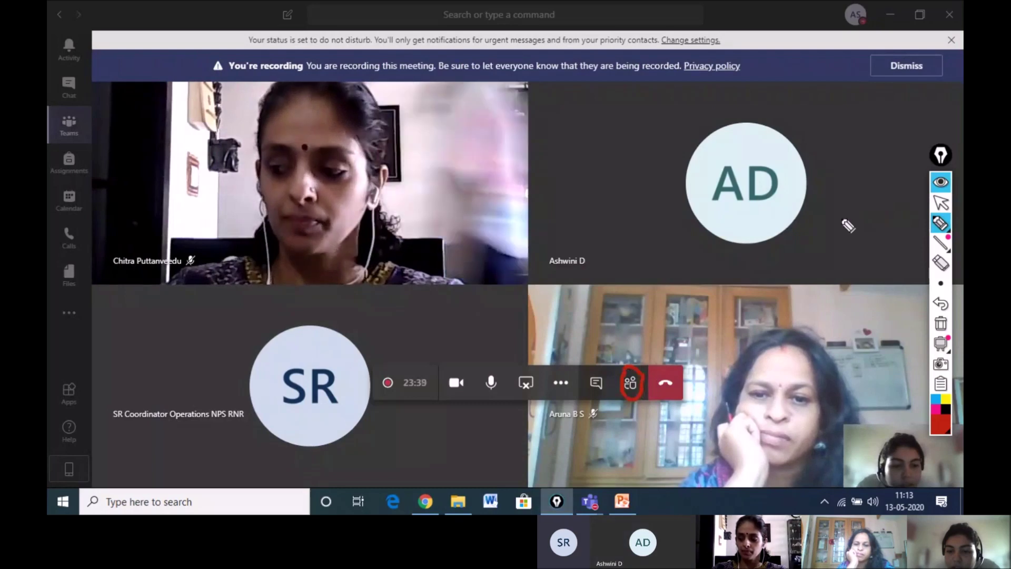
{"action": "left_click", "coordinate": [941, 202]}
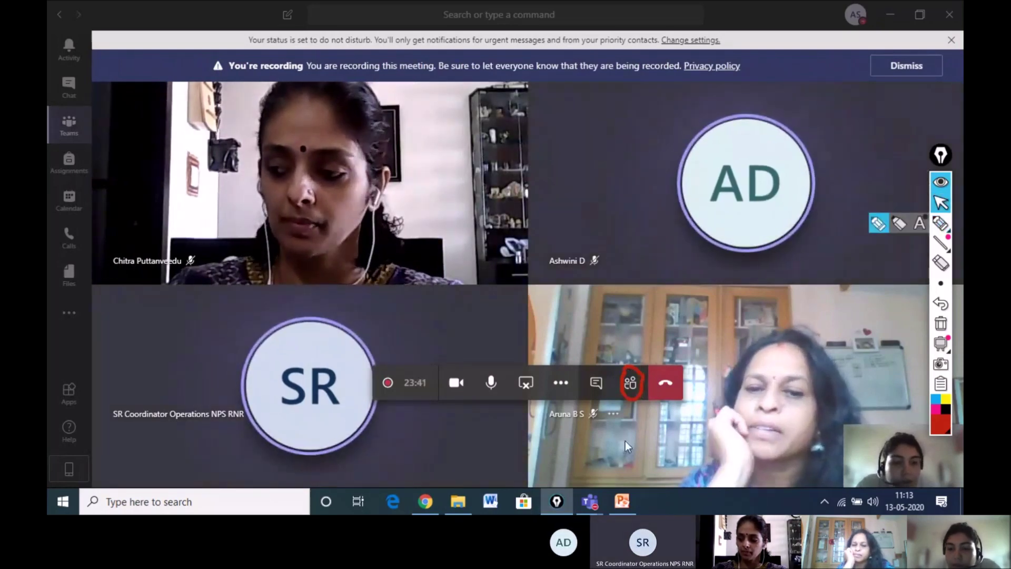
{"action": "left_click", "coordinate": [630, 382]}
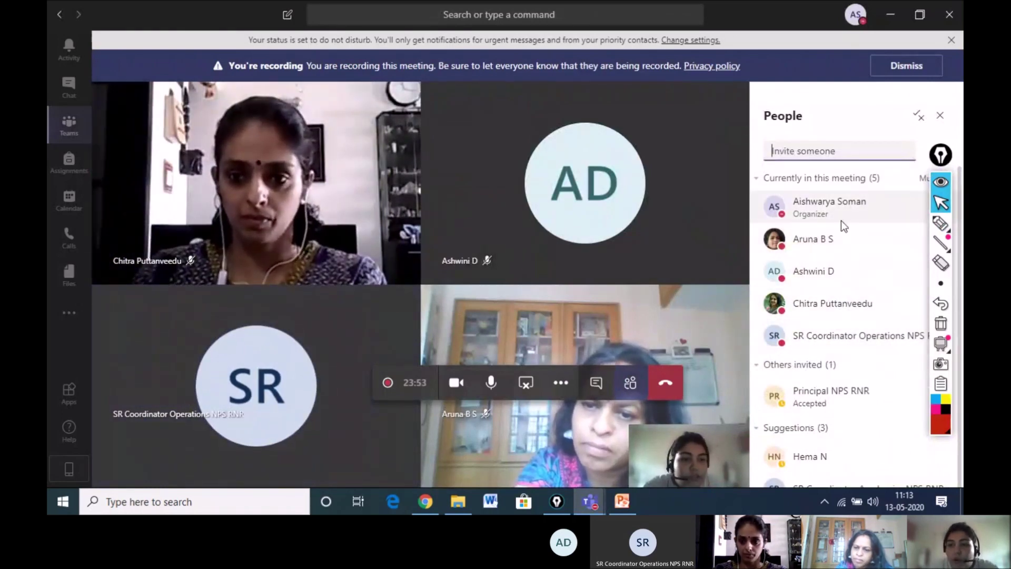
- Circle the Manage permissions control in the participant list in red with an upward arrow beside it, and clear the markings
{"action": "left_click", "coordinate": [941, 225]}
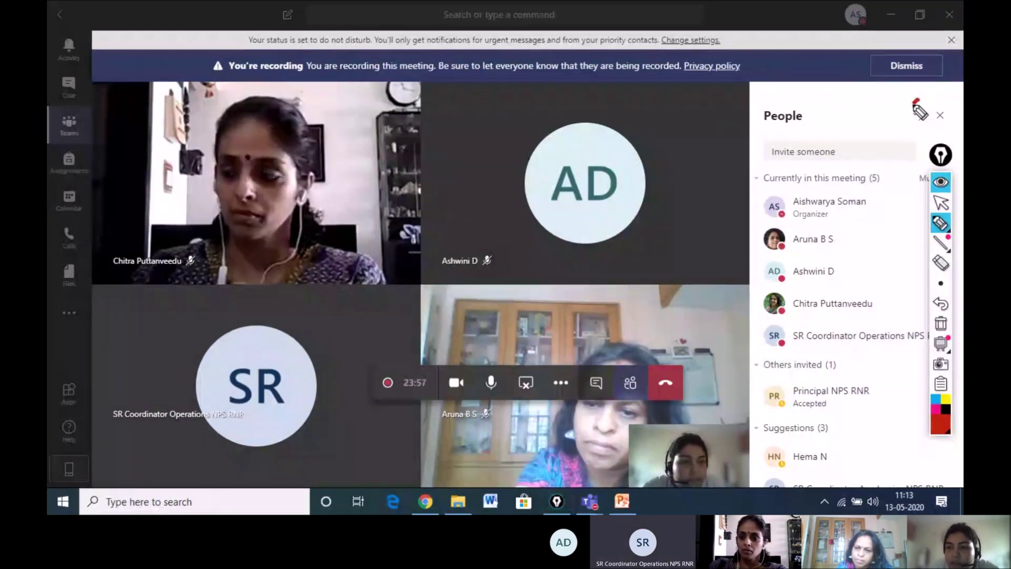
{"action": "mouse_move", "coordinate": [916, 102]}
{"action": "left_mouse_down"}
{"action": "mouse_move", "coordinate": [930, 124]}
{"action": "mouse_move", "coordinate": [915, 101]}
{"action": "left_mouse_up"}
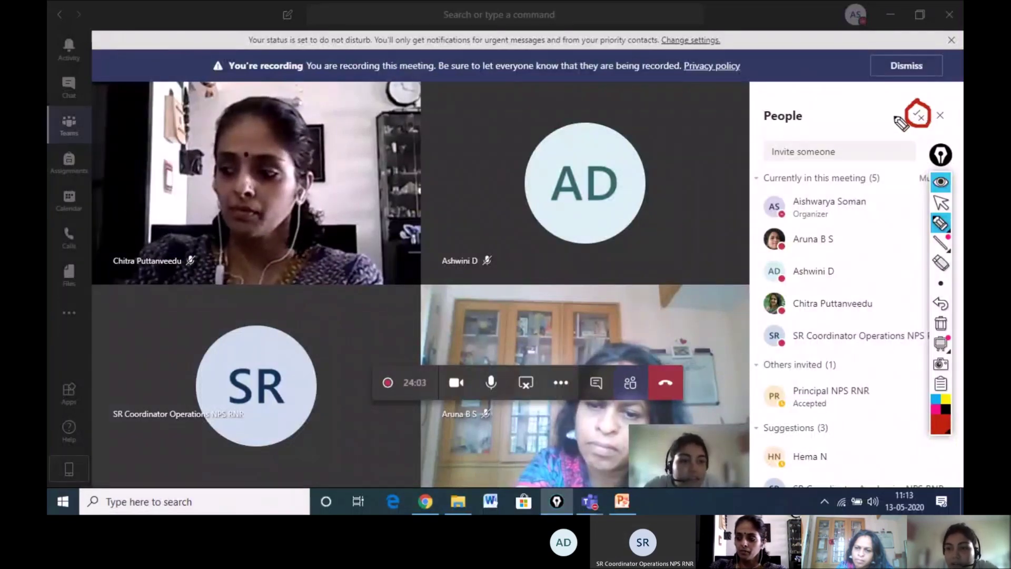
{"action": "left_click_drag", "start_coordinate": [888, 110], "coordinate": [901, 111]}
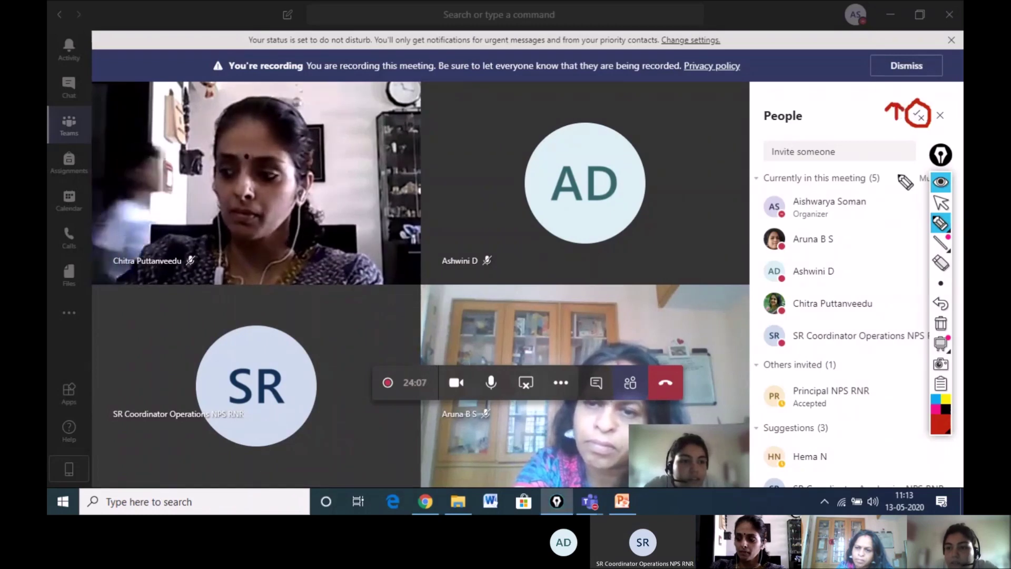
{"action": "left_click", "coordinate": [943, 205]}
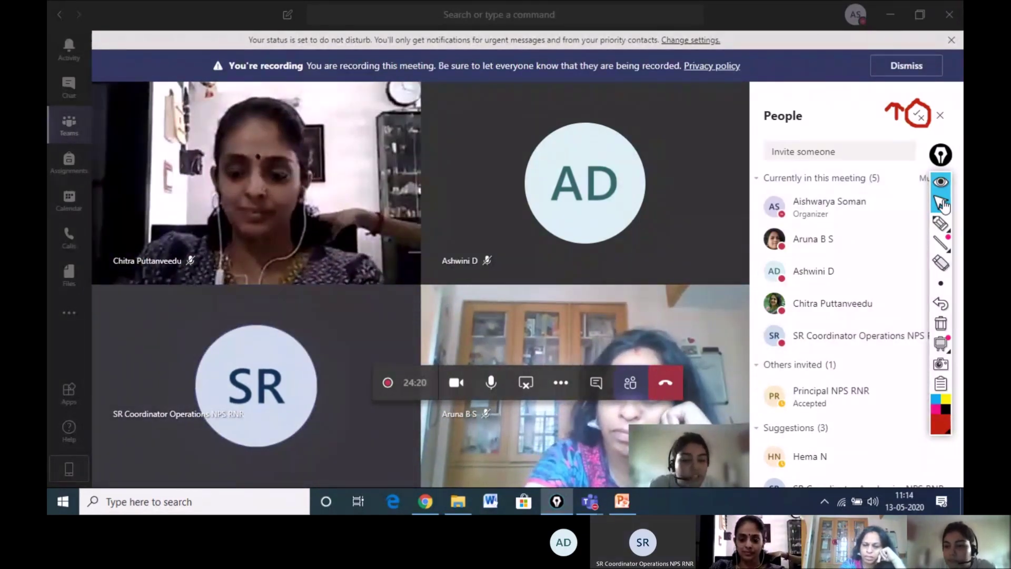
{"action": "left_click", "coordinate": [941, 322]}
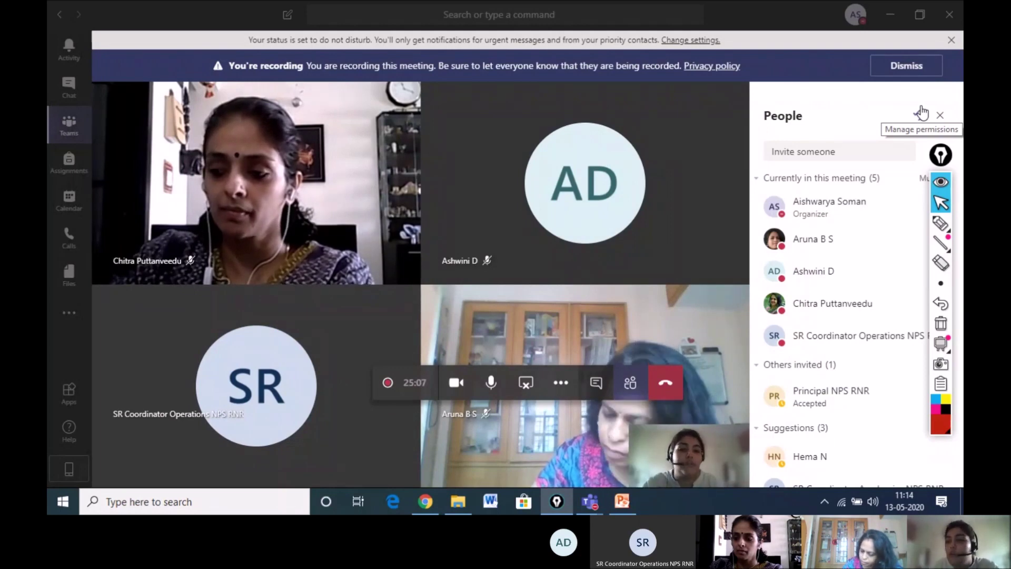
- Close the participant list and demonstrate turning the camera off and back on twice
{"action": "left_click", "coordinate": [940, 116]}
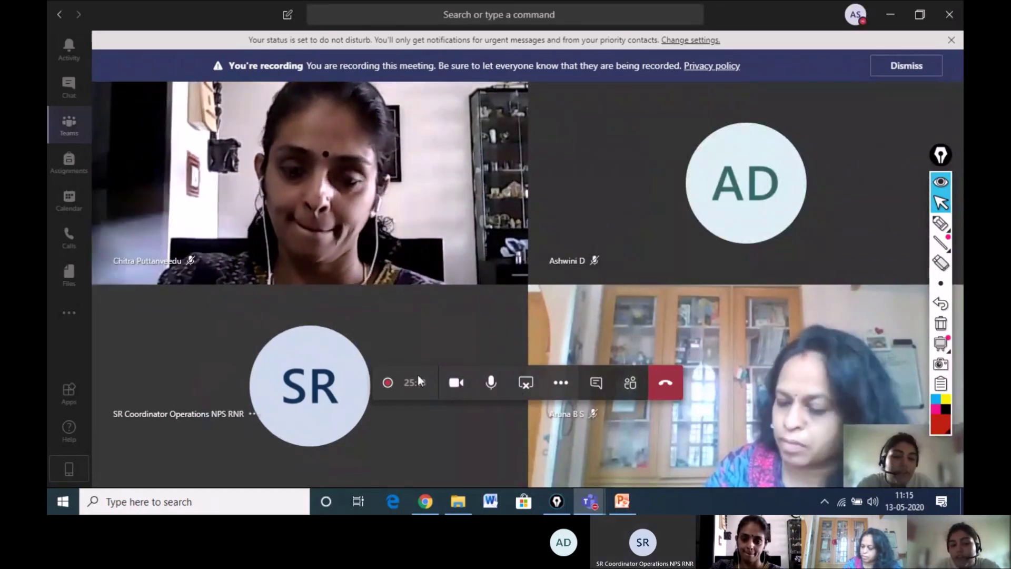
{"action": "left_click", "coordinate": [456, 383]}
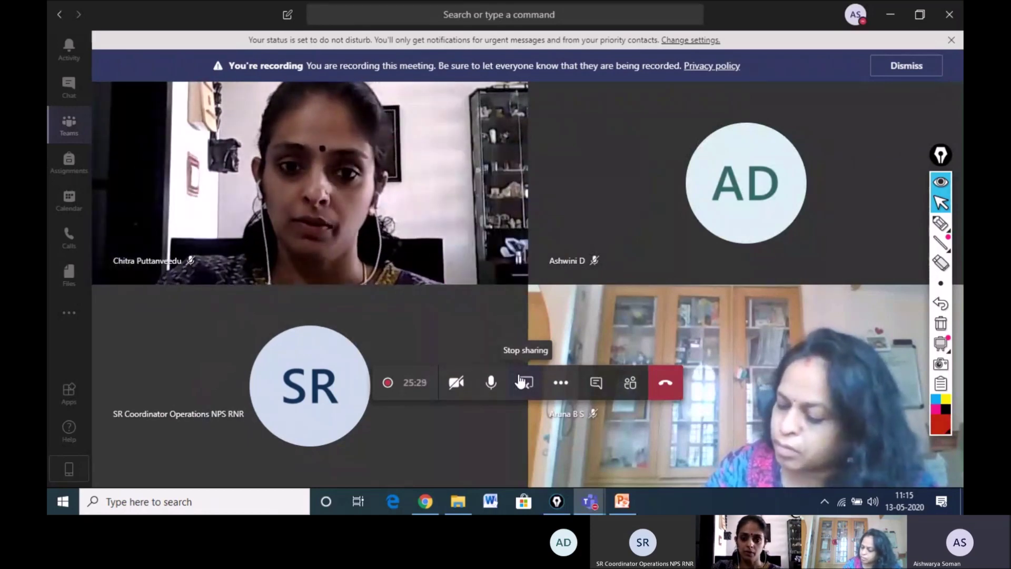
{"action": "left_click", "coordinate": [457, 394]}
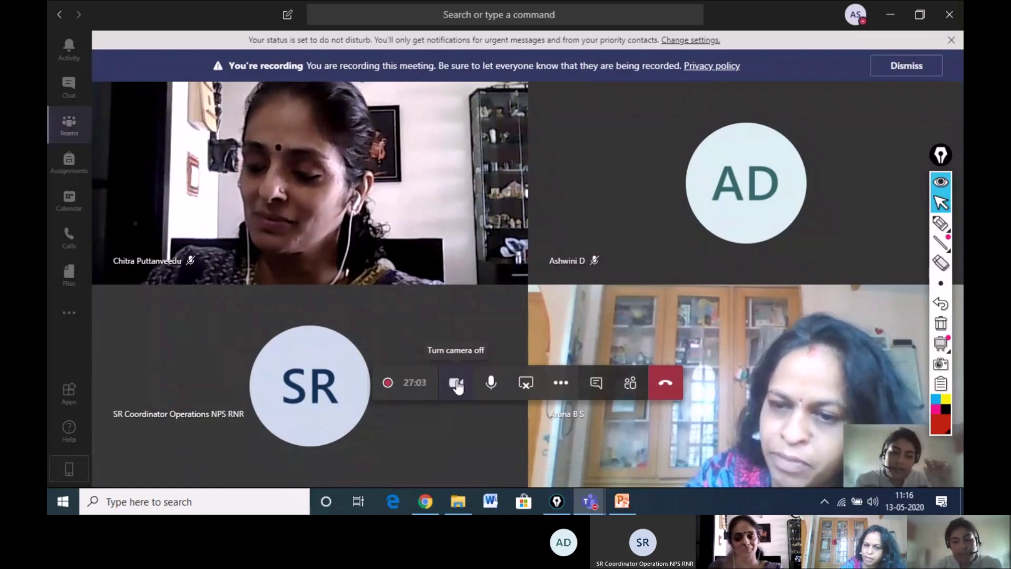
{"action": "left_click", "coordinate": [458, 386]}
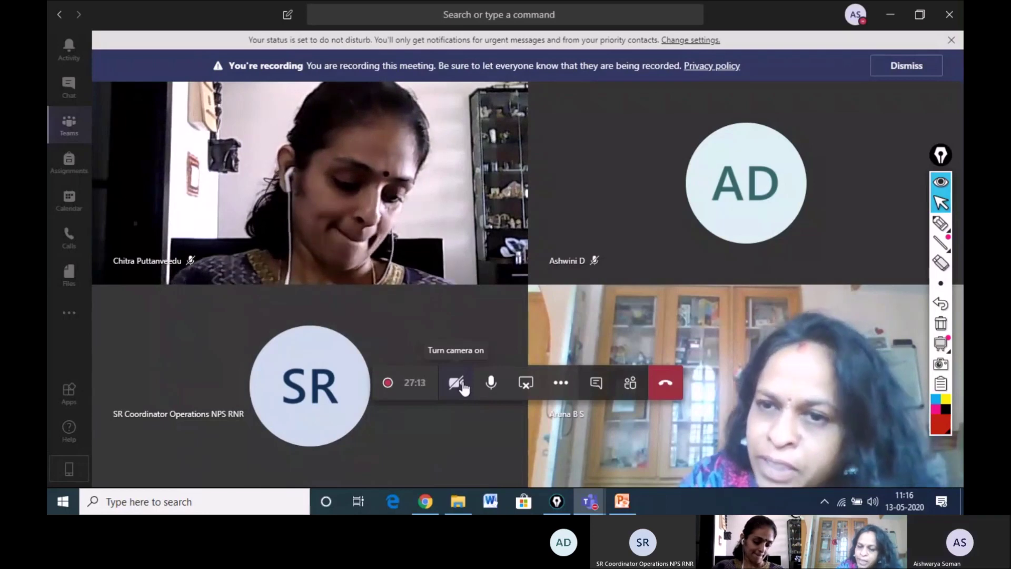
{"action": "left_click", "coordinate": [457, 383]}
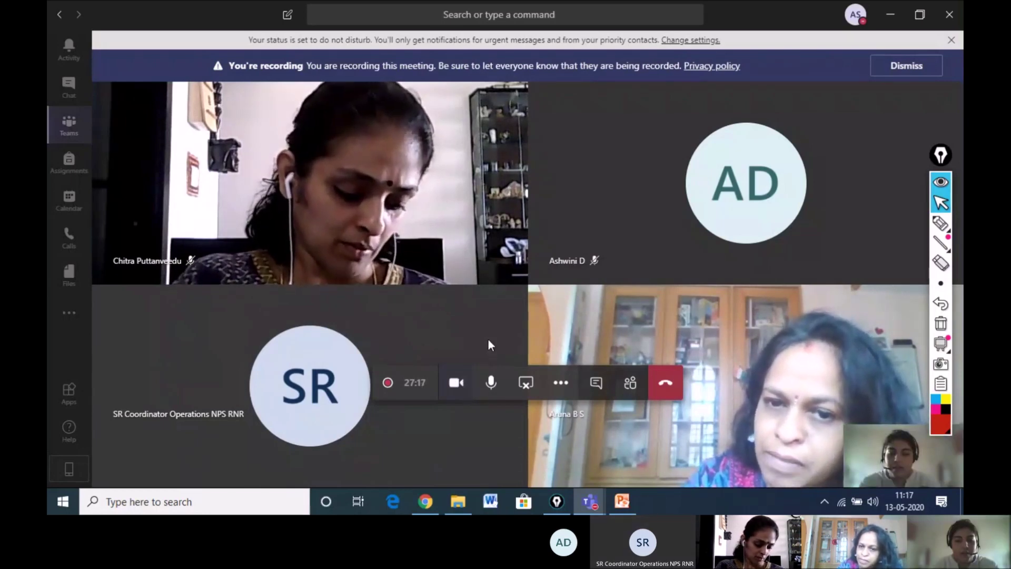
- Circle the meeting's camera control in red ink, and clear the marking
{"action": "left_click", "coordinate": [941, 223]}
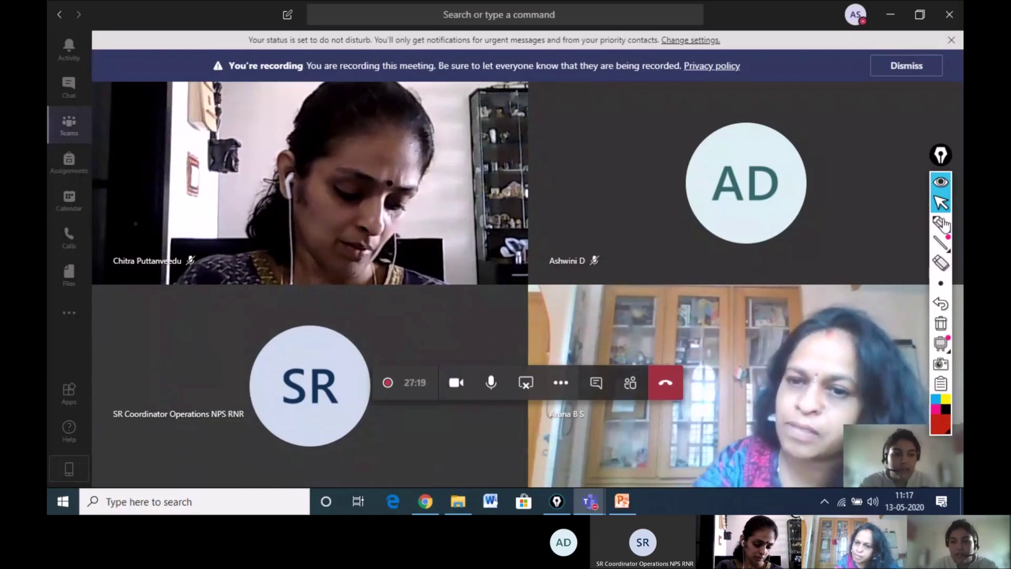
{"action": "mouse_move", "coordinate": [467, 364]}
{"action": "left_mouse_down"}
{"action": "mouse_move", "coordinate": [438, 381]}
{"action": "mouse_move", "coordinate": [460, 401]}
{"action": "mouse_move", "coordinate": [465, 356]}
{"action": "left_mouse_up"}
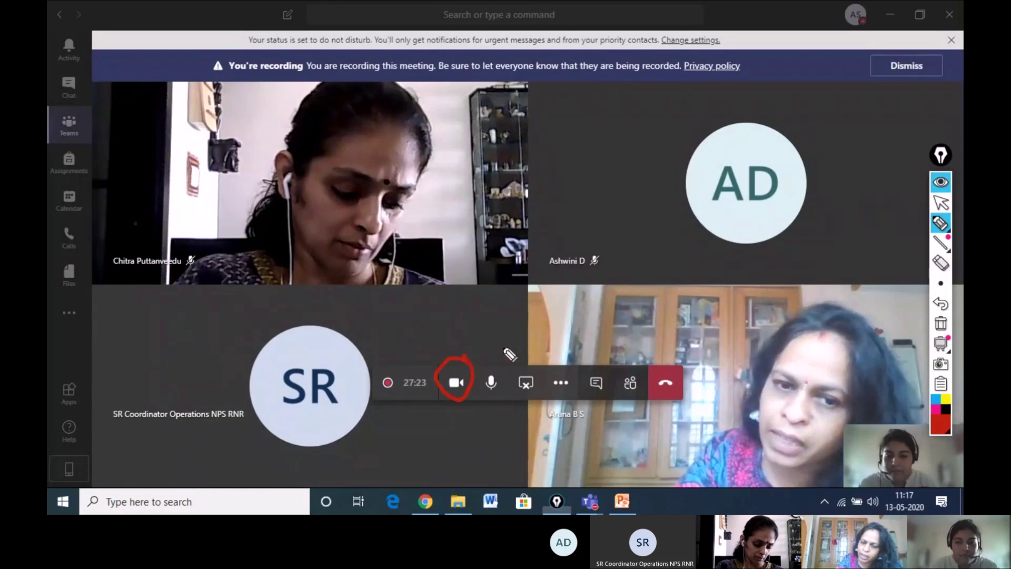
{"action": "left_click", "coordinate": [941, 324]}
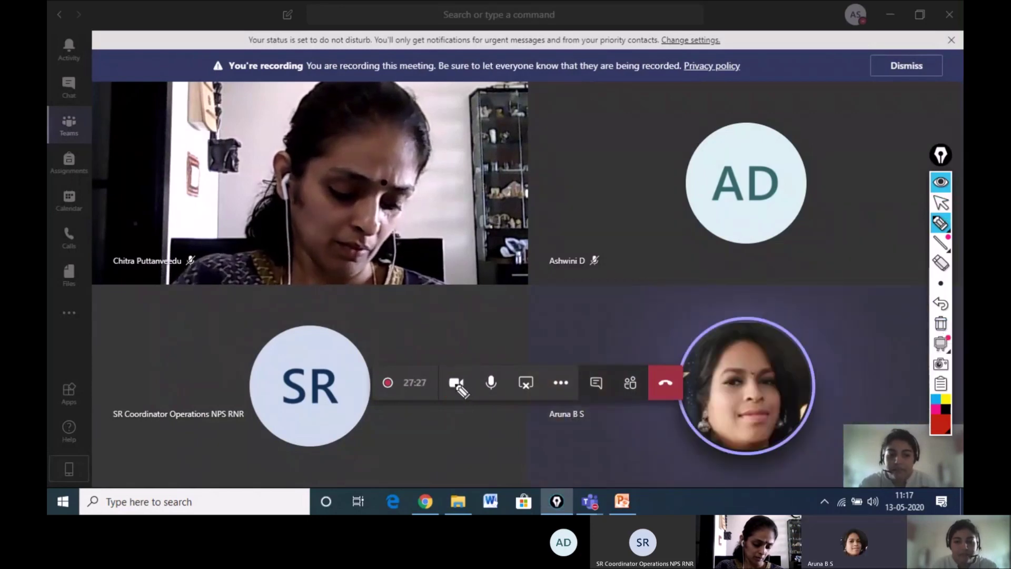
- View a participant's contact card and dismiss it, and look over the meeting's additional actions, including background effects
{"action": "left_click", "coordinate": [768, 358]}
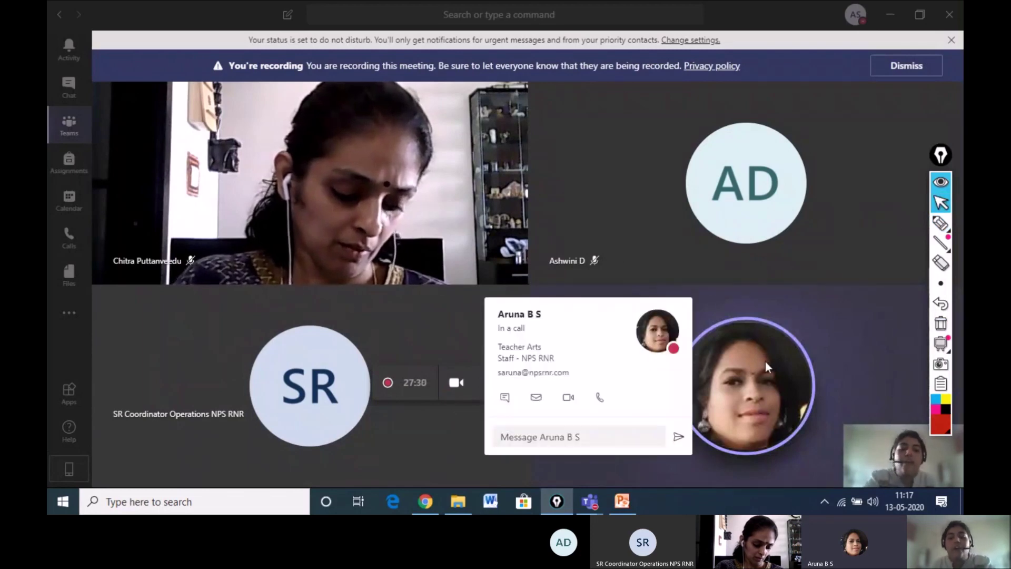
{"action": "left_click", "coordinate": [829, 422]}
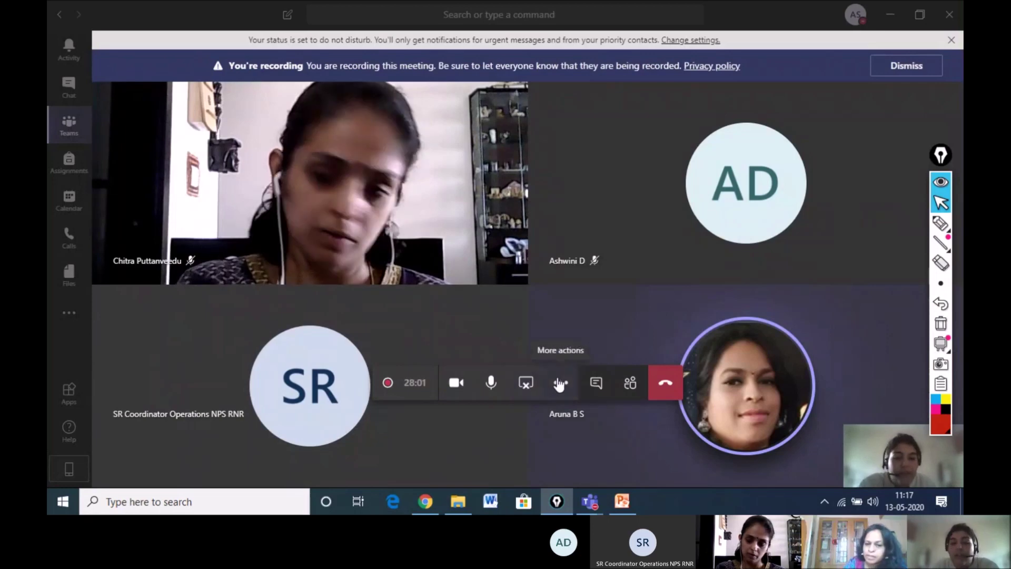
{"action": "left_click", "coordinate": [561, 384]}
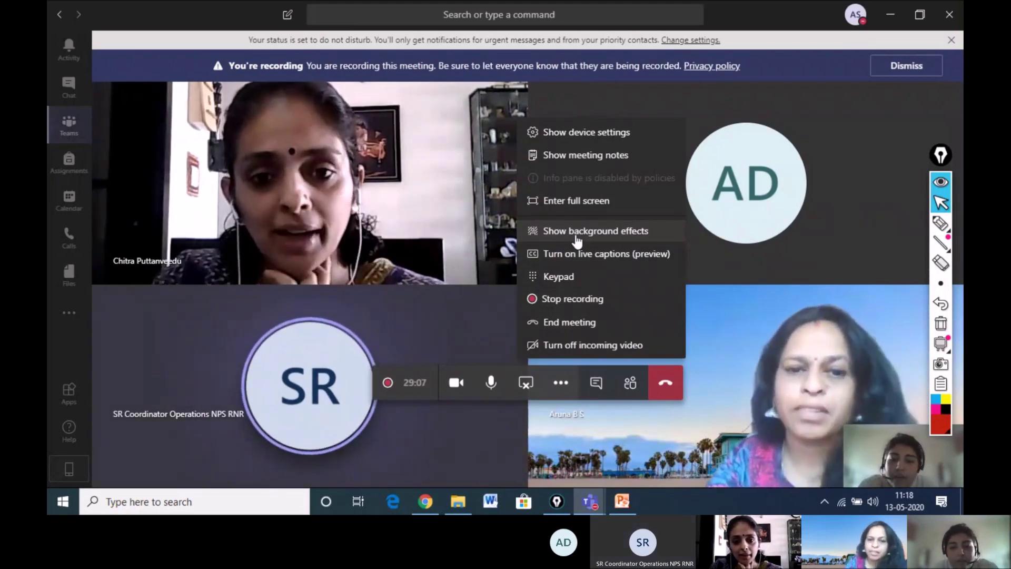
{"action": "left_click", "coordinate": [562, 394]}
{"action": "left_click", "coordinate": [562, 394]}
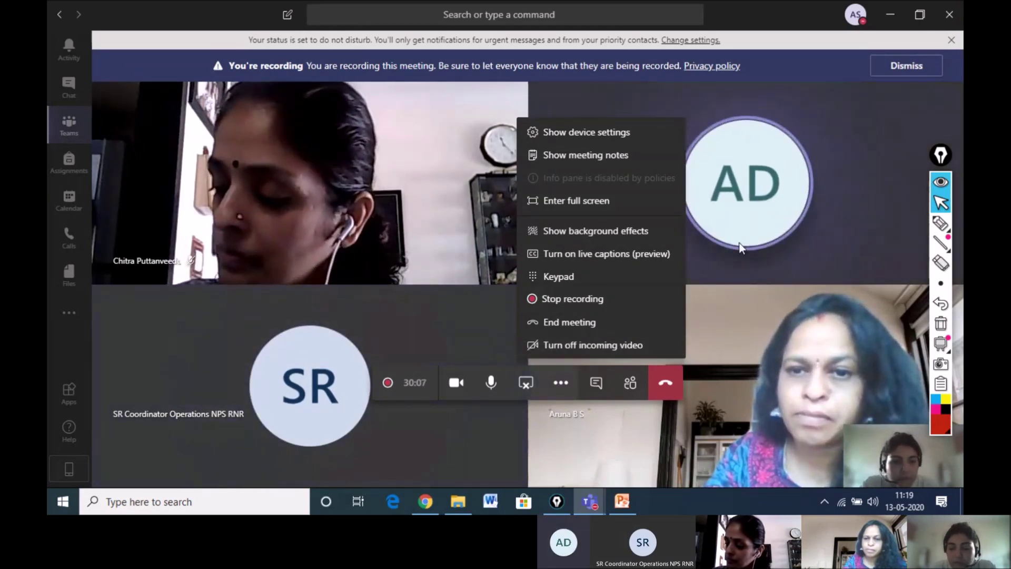
{"action": "left_click", "coordinate": [562, 393]}
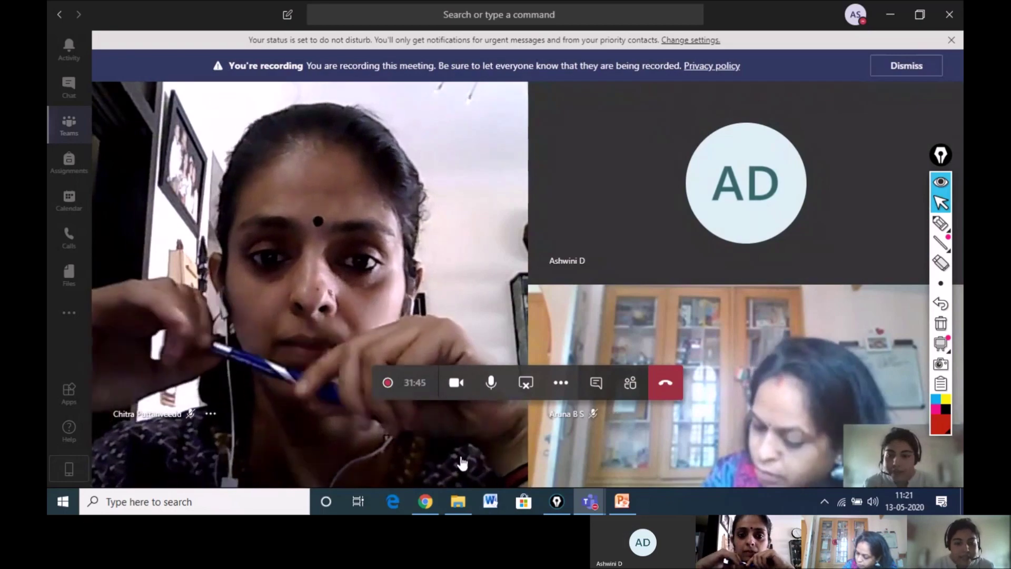
- Switch to Teams in Chrome, start an instant meeting in the Grade 8 Craft class General channel, and close the participant list
{"action": "mouse_move", "coordinate": [436, 502]}
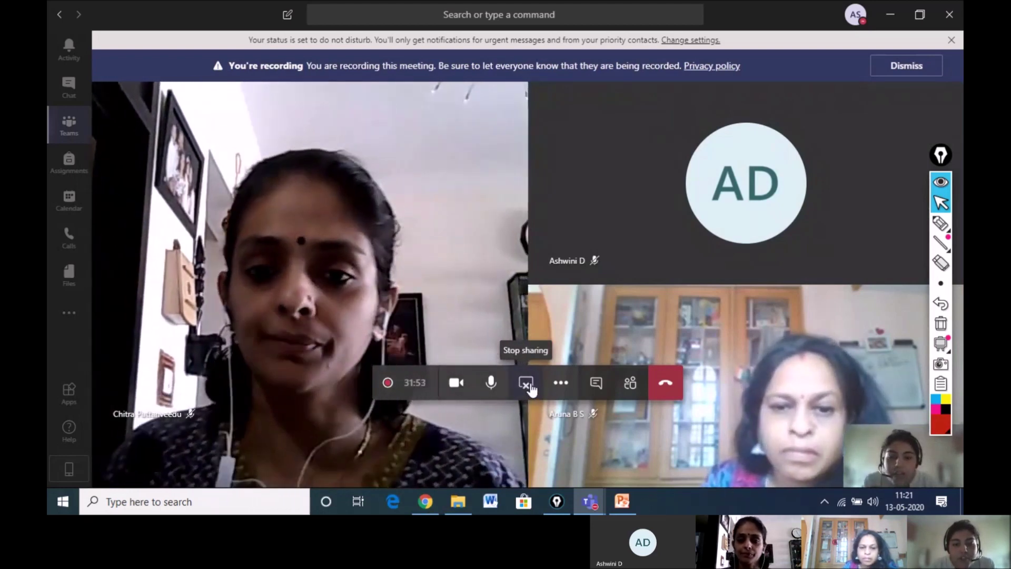
{"action": "left_click", "coordinate": [426, 506]}
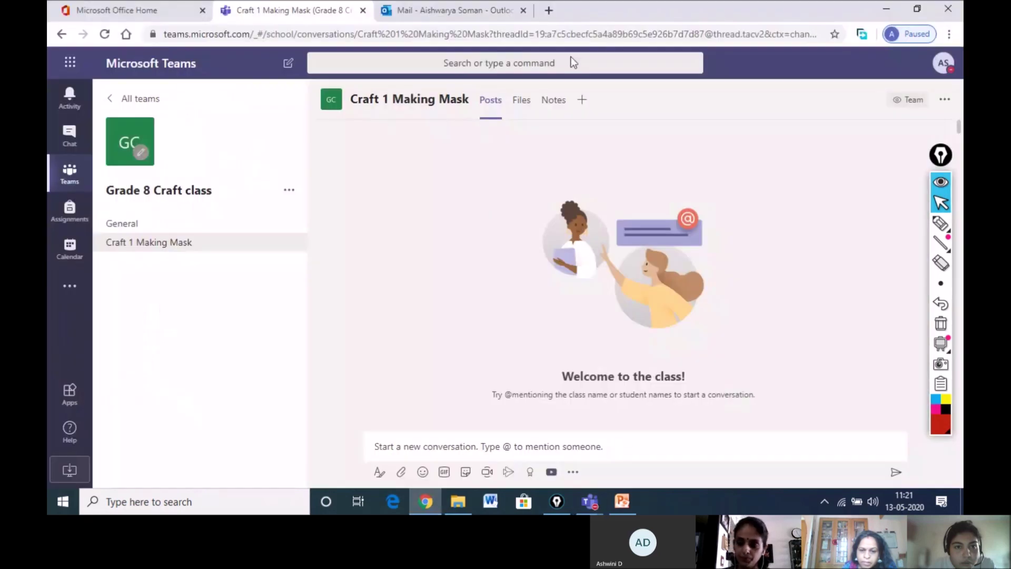
{"action": "left_click", "coordinate": [69, 172]}
{"action": "left_click", "coordinate": [452, 235]}
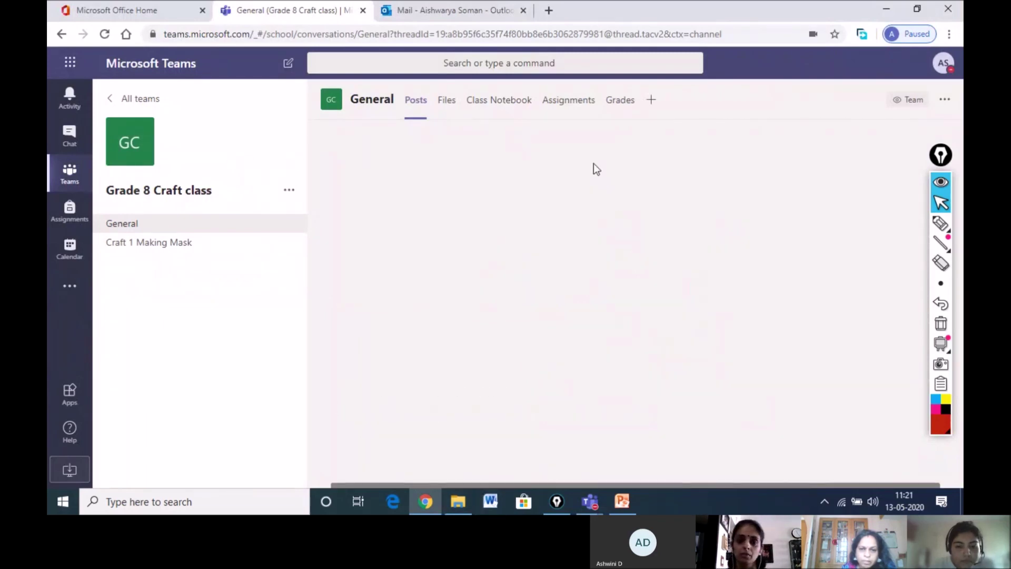
{"action": "left_click_drag", "start_coordinate": [633, 251], "coordinate": [578, 152]}
{"action": "left_click", "coordinate": [693, 238]}
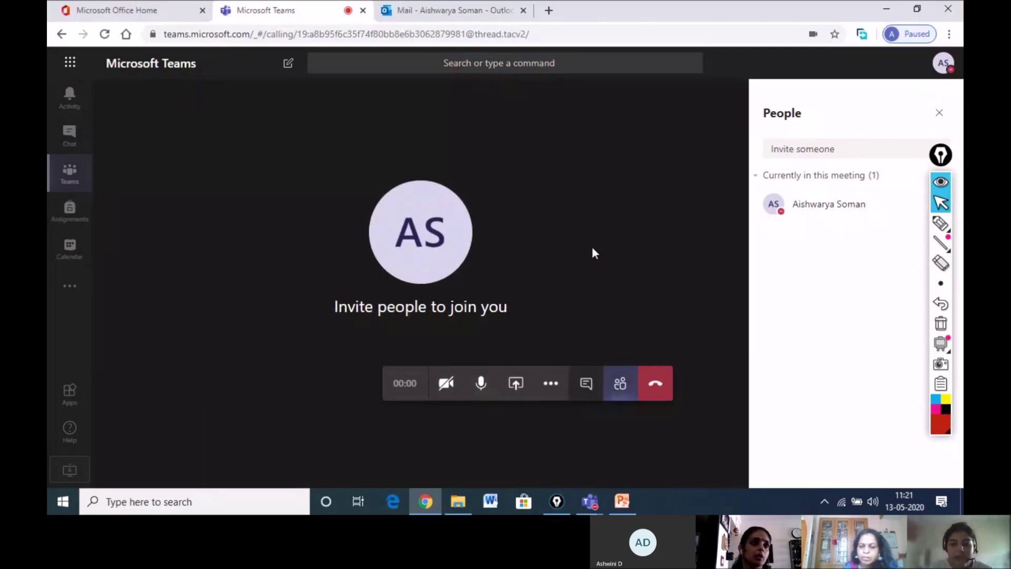
{"action": "left_click", "coordinate": [939, 114]}
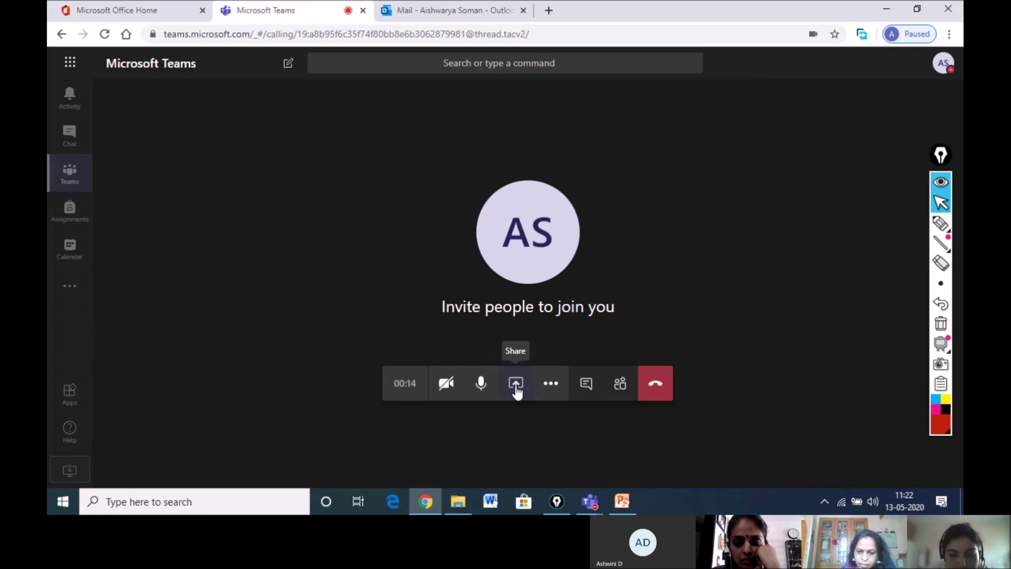
- Return to the recorded Teams meeting, and minimize the browser and meeting windows to clear the desktop
{"action": "left_click", "coordinate": [600, 504]}
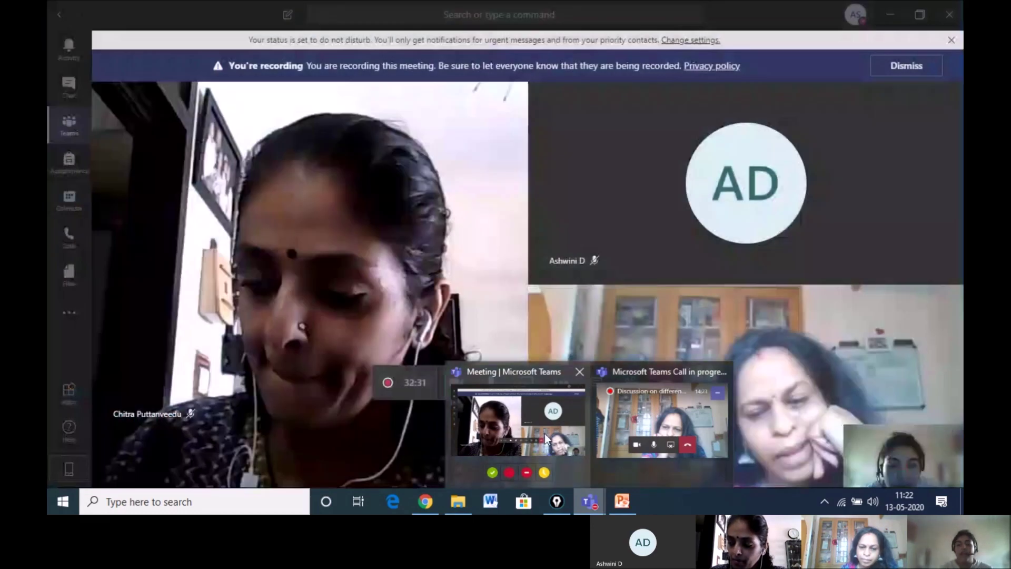
{"action": "left_click", "coordinate": [545, 434]}
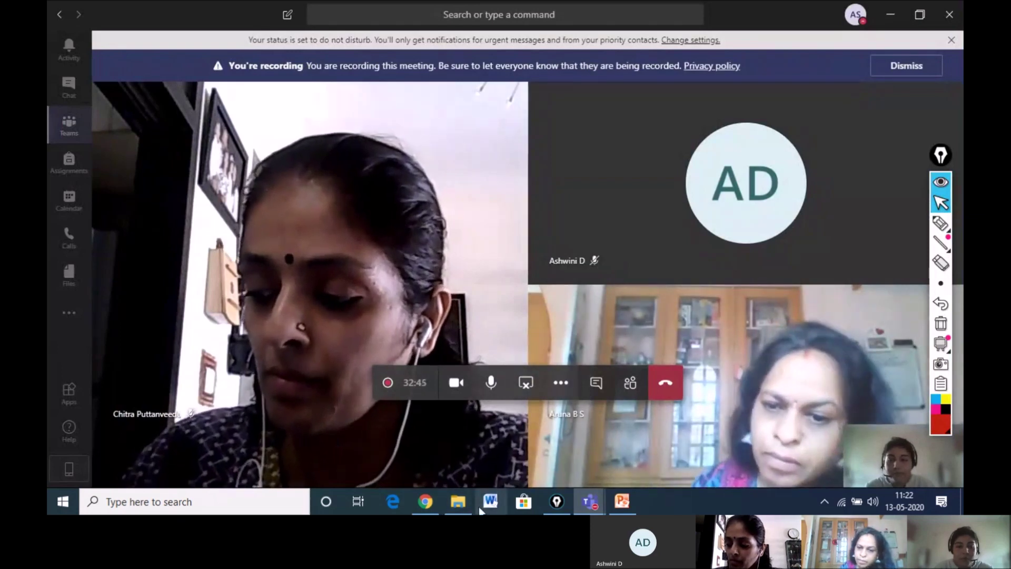
{"action": "mouse_move", "coordinate": [425, 505]}
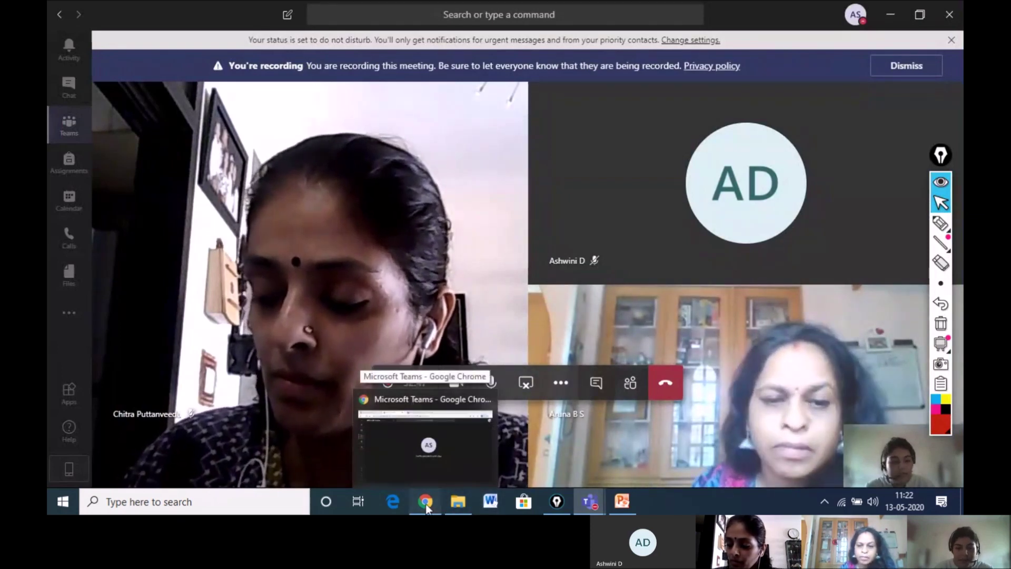
{"action": "left_click", "coordinate": [426, 505]}
{"action": "left_click", "coordinate": [427, 503]}
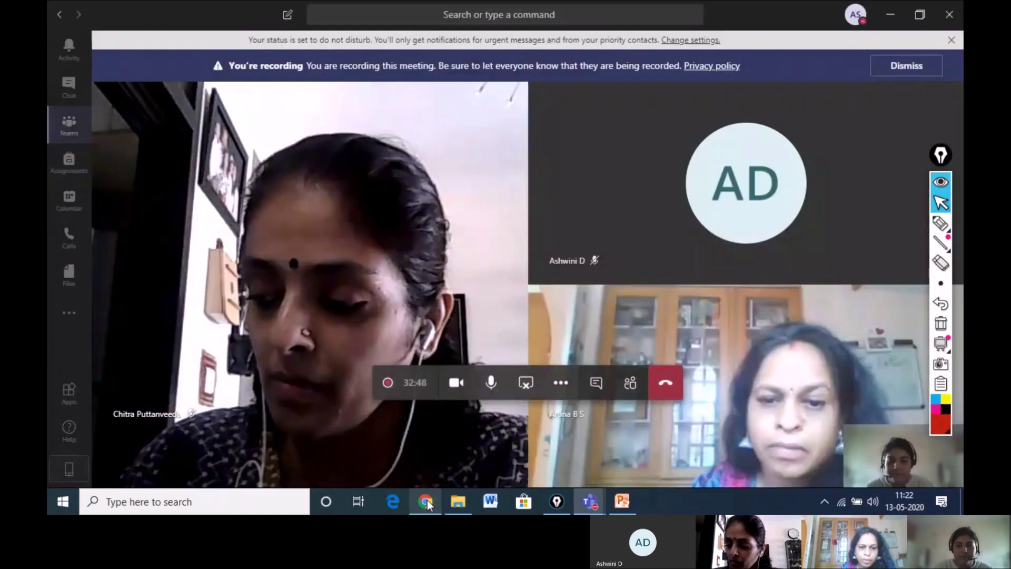
{"action": "left_click", "coordinate": [428, 503]}
{"action": "left_click", "coordinate": [890, 11]}
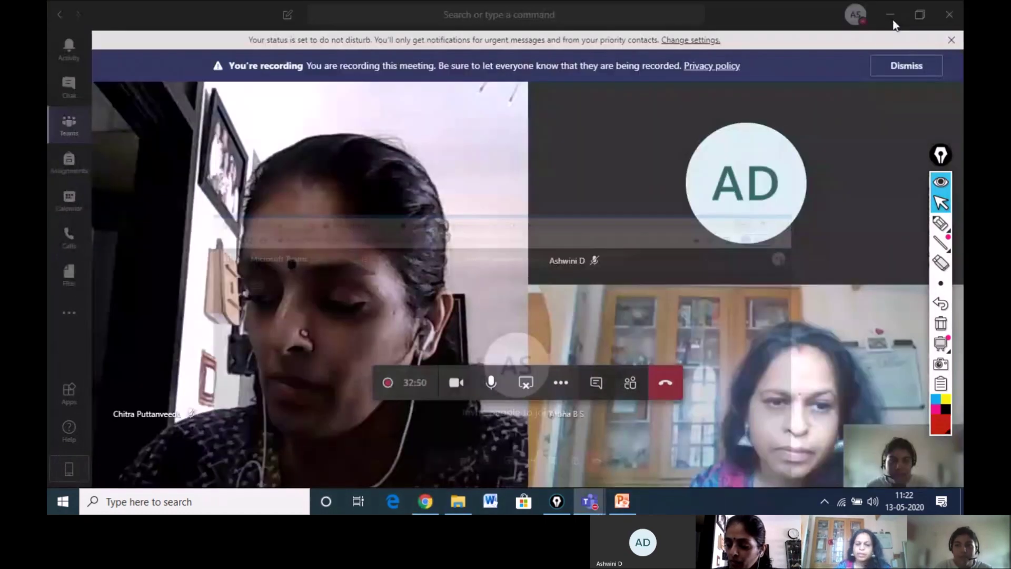
{"action": "left_click", "coordinate": [890, 15]}
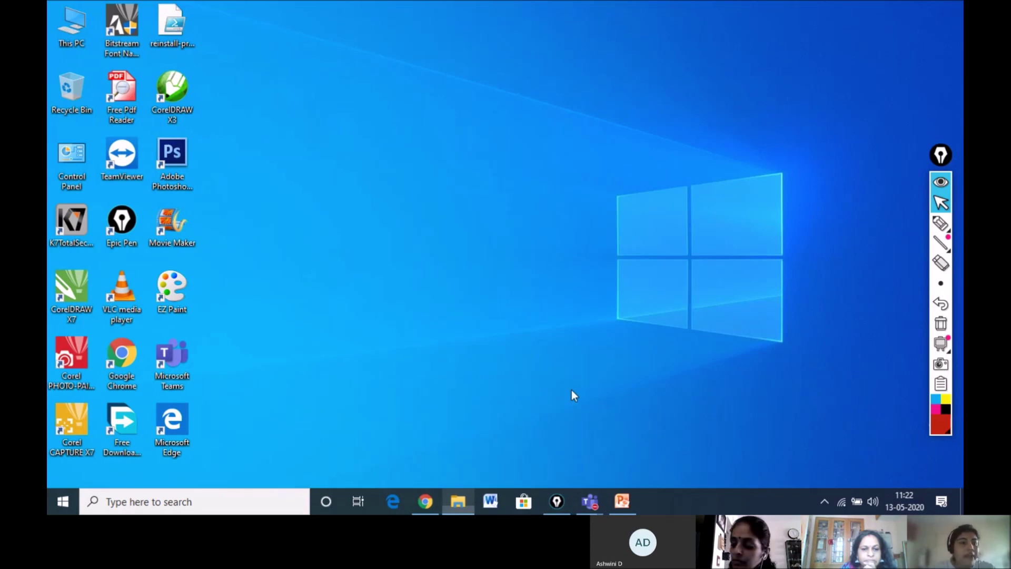
- Open the Expectations presentation from the mask folder in File Explorer, and minimize both the presentation and the folder
{"action": "key", "text": "alt+Tab"}
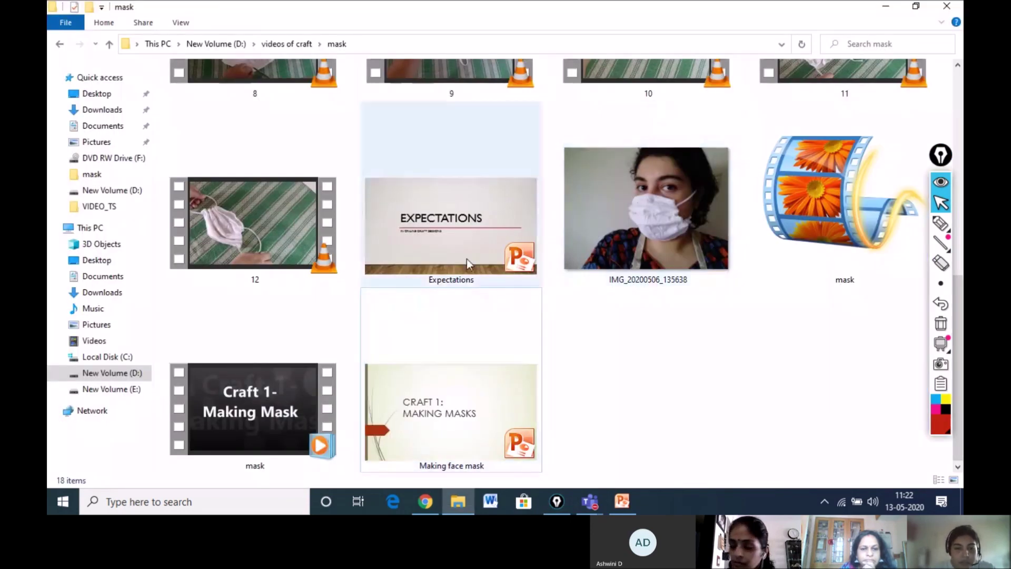
{"action": "left_click", "coordinate": [478, 225]}
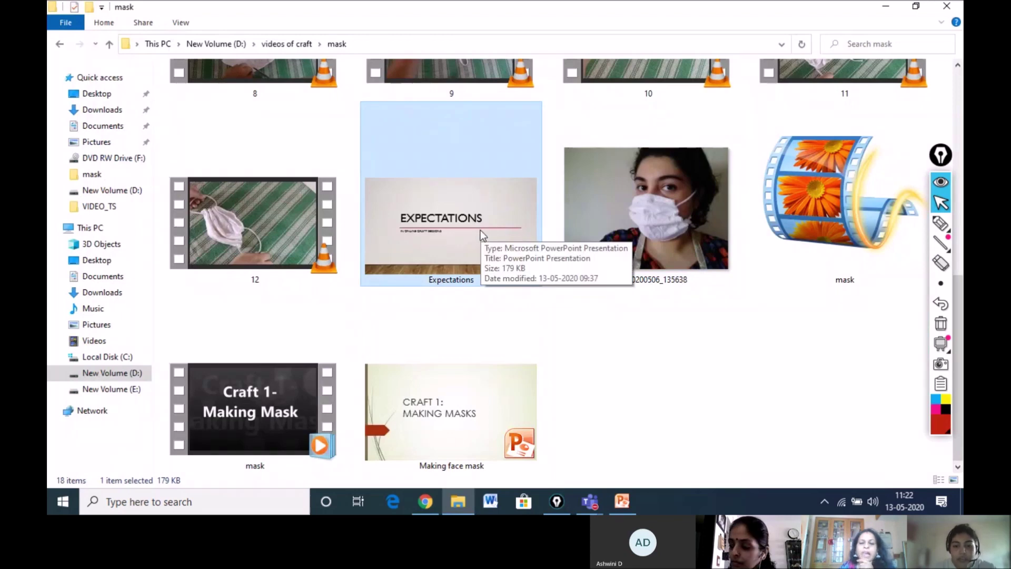
{"action": "double_click", "coordinate": [481, 229]}
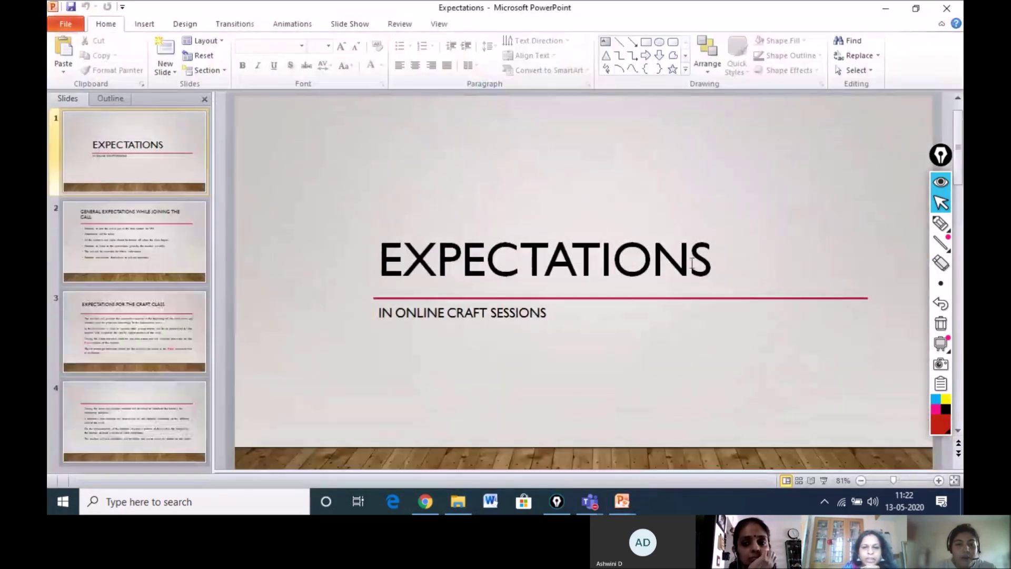
{"action": "left_click", "coordinate": [887, 8]}
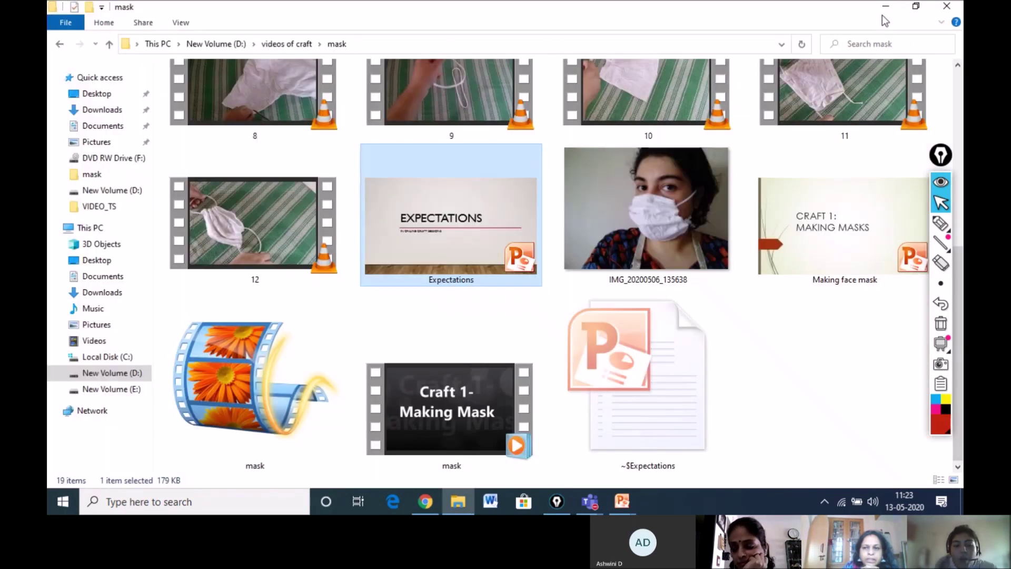
{"action": "left_click", "coordinate": [884, 11]}
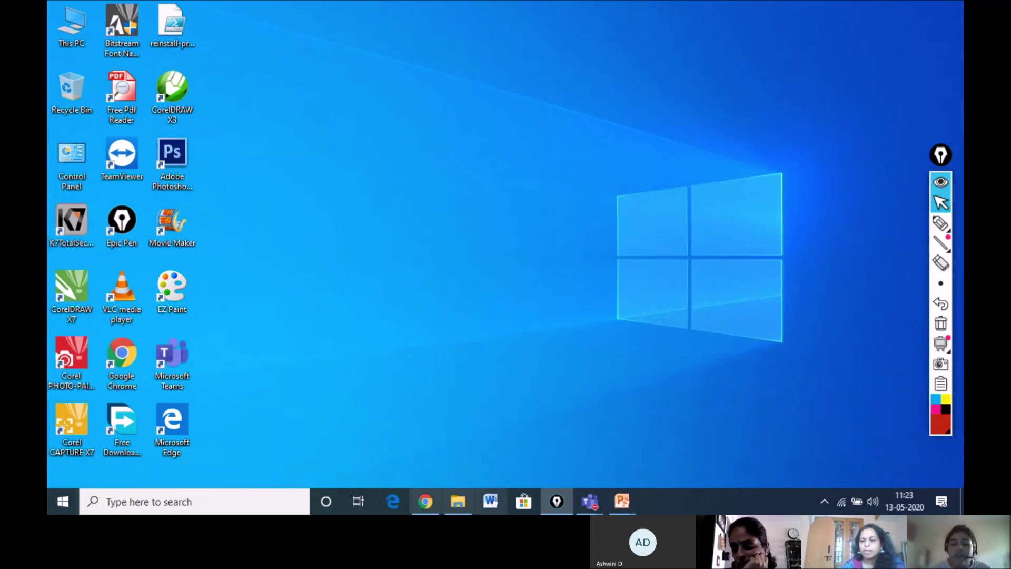
- Open the Chrome meeting's sharing options, circle the Share control and tick the four PowerPoint files in red, and clear the markings
{"action": "left_click", "coordinate": [426, 501]}
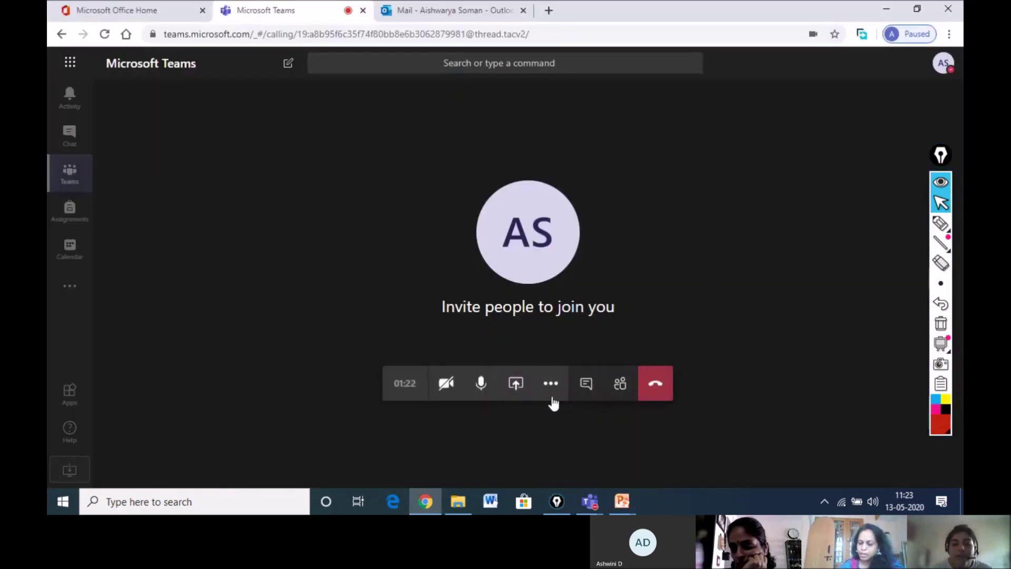
{"action": "left_click", "coordinate": [515, 387]}
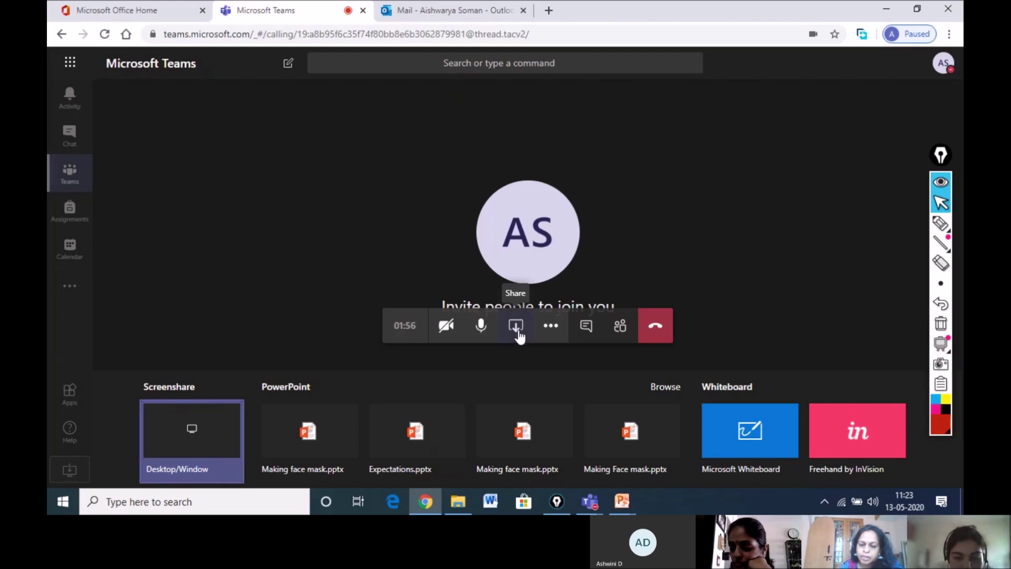
{"action": "left_click", "coordinate": [941, 223]}
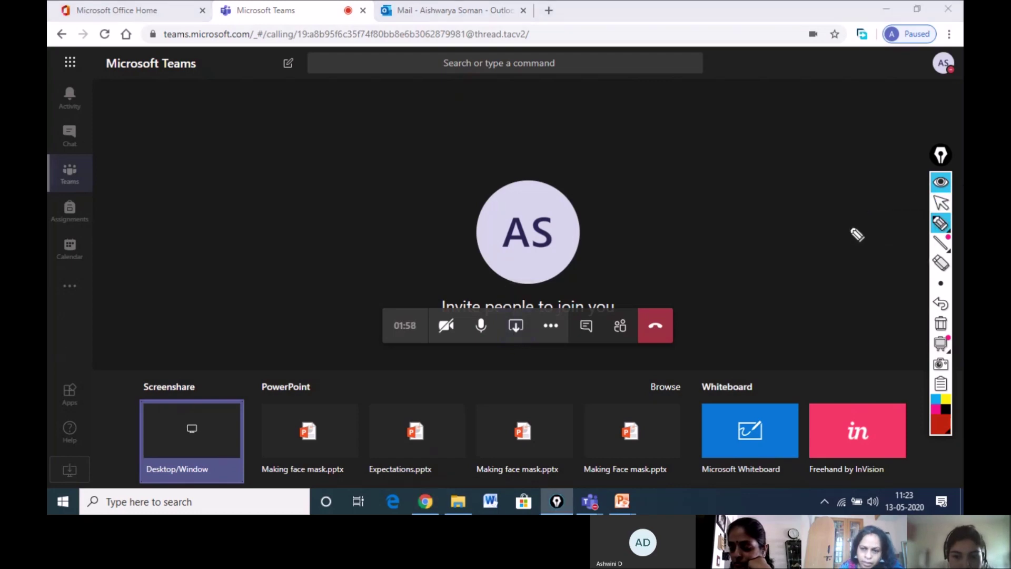
{"action": "mouse_move", "coordinate": [515, 320]}
{"action": "left_mouse_down"}
{"action": "mouse_move", "coordinate": [506, 349]}
{"action": "mouse_move", "coordinate": [525, 355]}
{"action": "mouse_move", "coordinate": [535, 321]}
{"action": "left_mouse_up"}
{"action": "mouse_move", "coordinate": [326, 420]}
{"action": "left_mouse_down"}
{"action": "mouse_move", "coordinate": [337, 429]}
{"action": "mouse_move", "coordinate": [374, 394]}
{"action": "mouse_move", "coordinate": [456, 401]}
{"action": "mouse_move", "coordinate": [478, 384]}
{"action": "mouse_move", "coordinate": [546, 381]}
{"action": "left_mouse_up"}
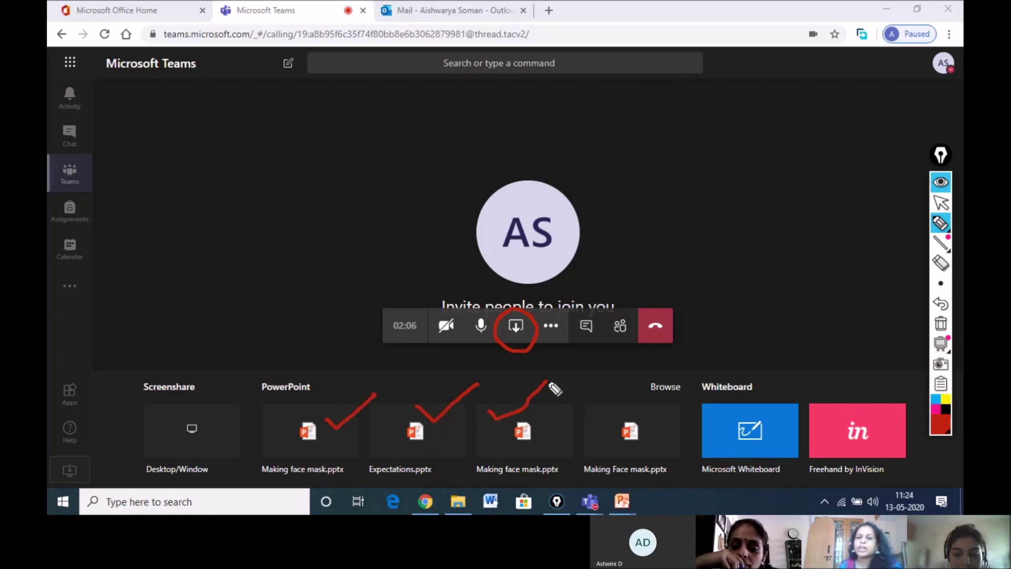
{"action": "left_click_drag", "start_coordinate": [591, 415], "coordinate": [635, 389]}
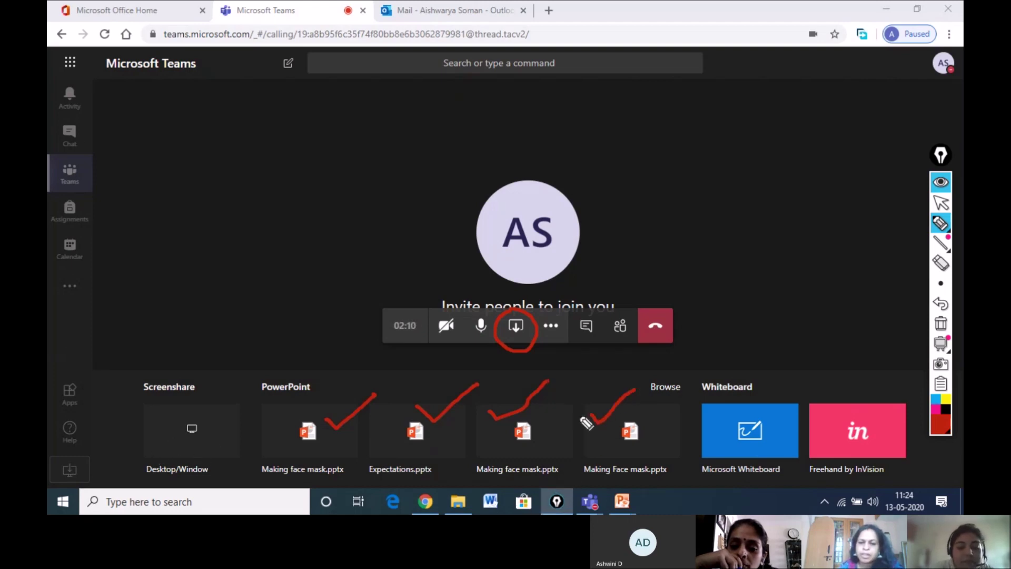
{"action": "left_click", "coordinate": [937, 325]}
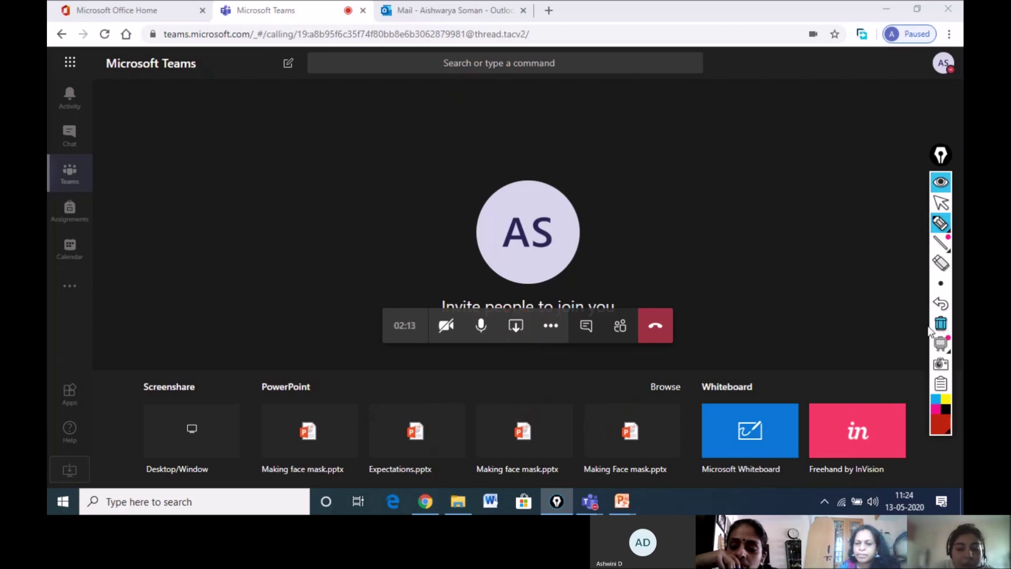
{"action": "left_click", "coordinate": [941, 204]}
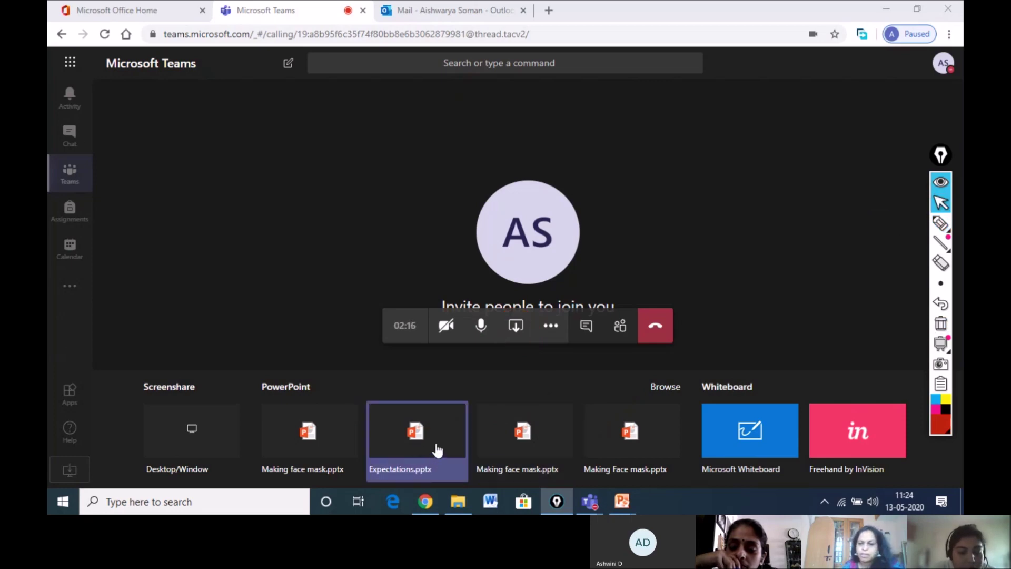
- Share Expectations.pptx in the meeting and advance its slides to the points about the demo call and craft deadline
{"action": "left_click", "coordinate": [437, 454]}
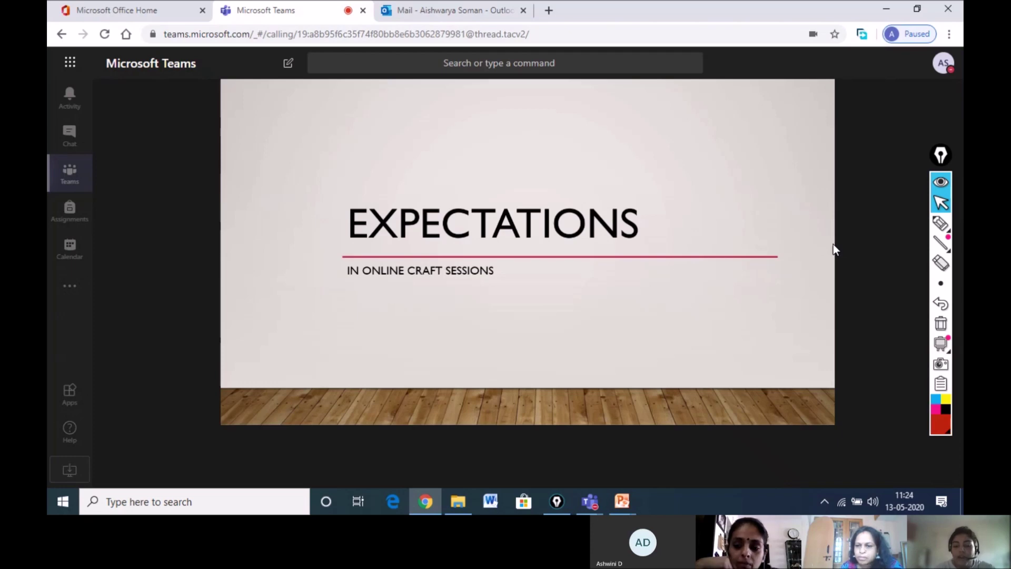
{"action": "key", "text": "Right"}
{"action": "key", "text": "Right"}
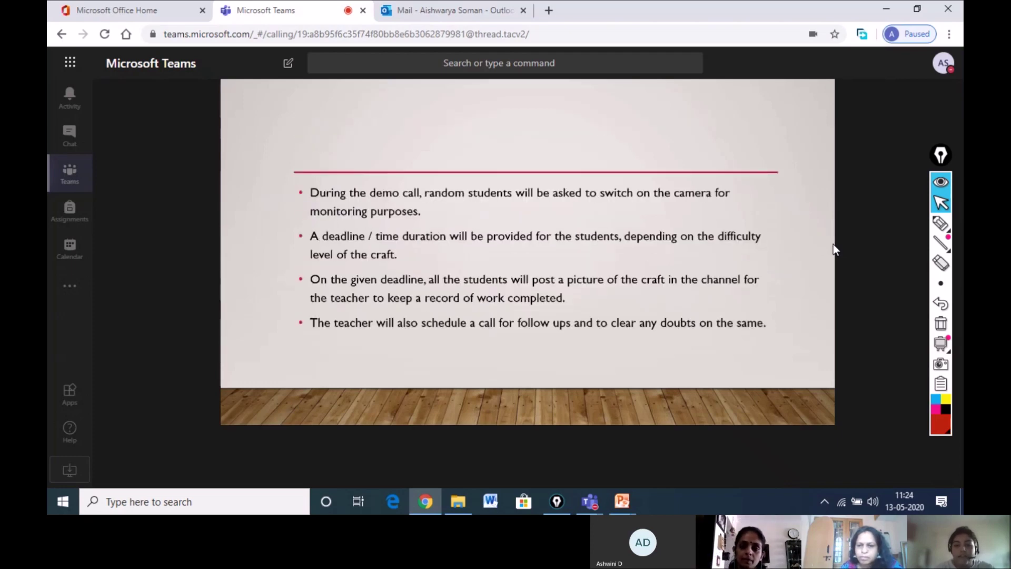
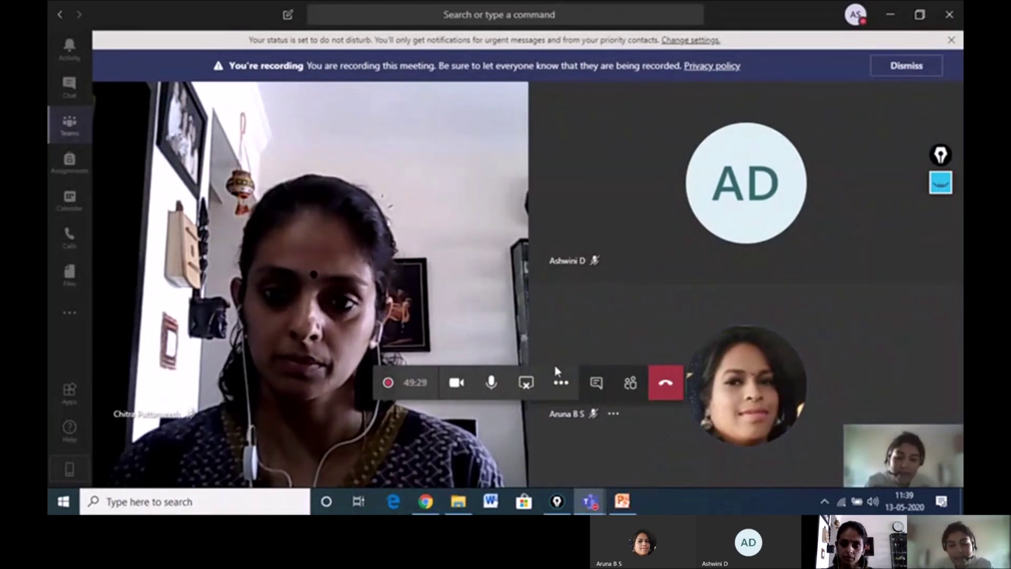
- Add a blank fourth slide to the Craft 1 Making Mask presentation in PowerPoint, select slide 3, and return to the Teams meeting
{"action": "left_click", "coordinate": [621, 502]}
{"action": "key", "text": "Return"}
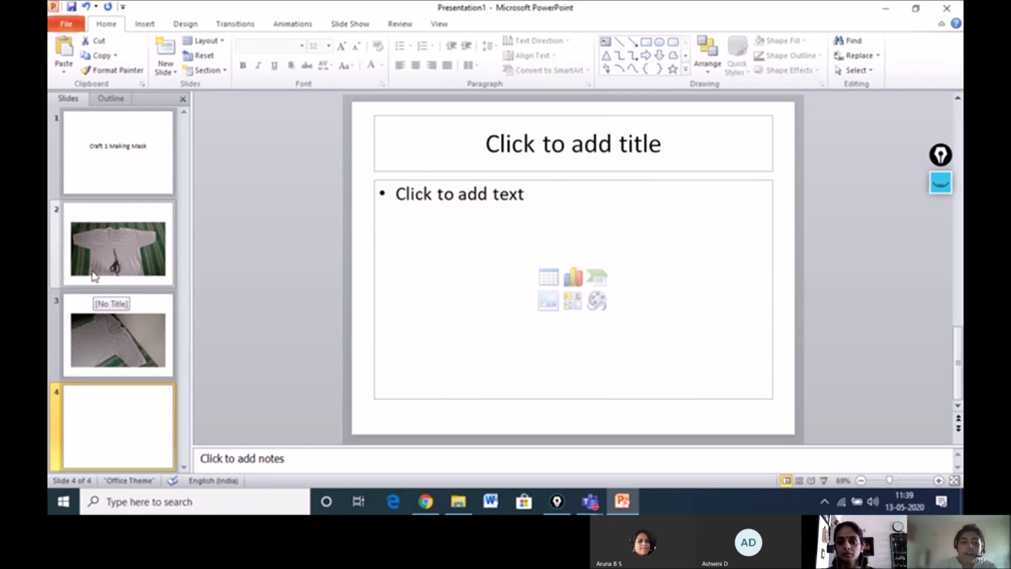
{"action": "left_click", "coordinate": [117, 343]}
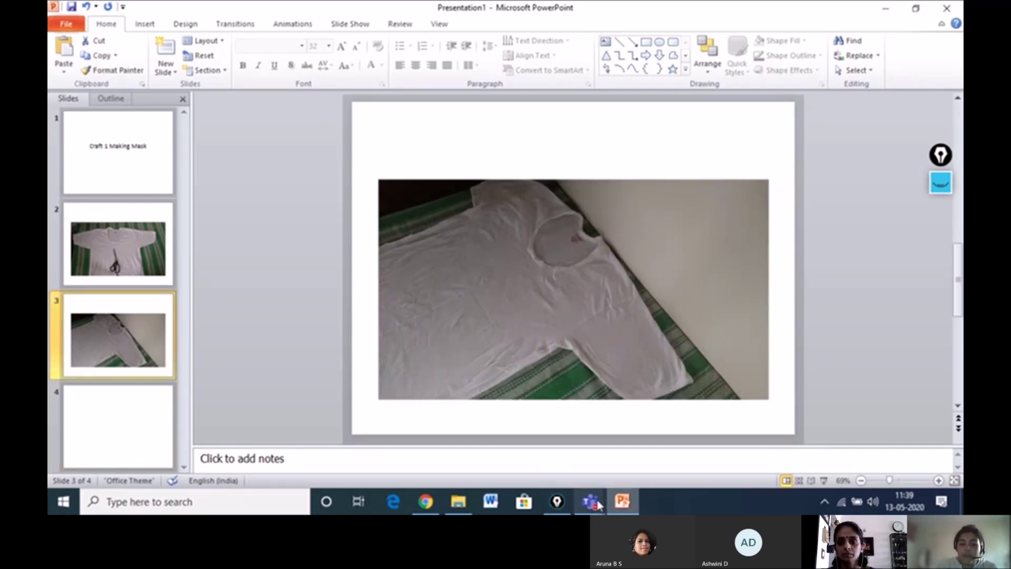
{"action": "left_click", "coordinate": [590, 500]}
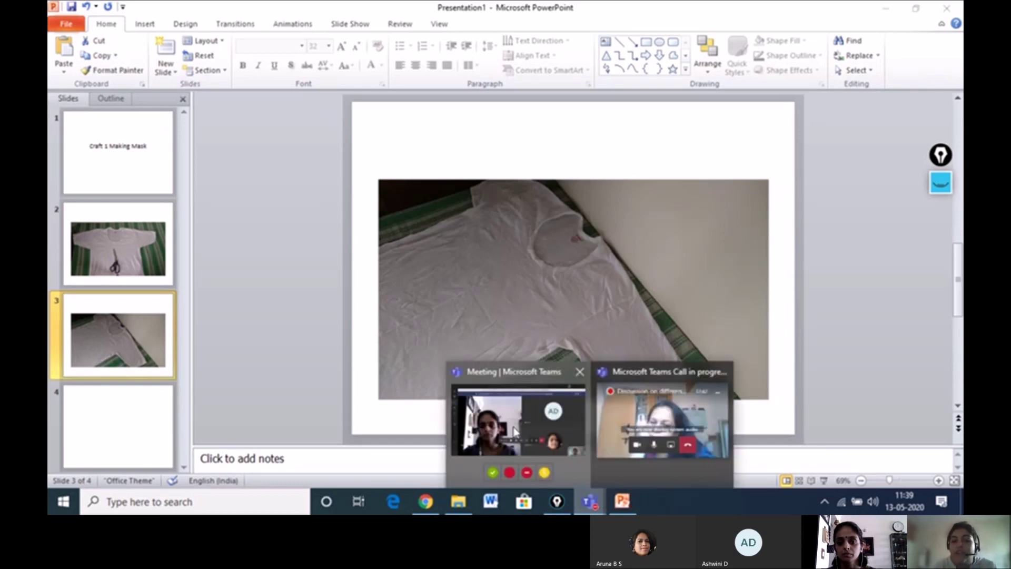
{"action": "left_click", "coordinate": [515, 432]}
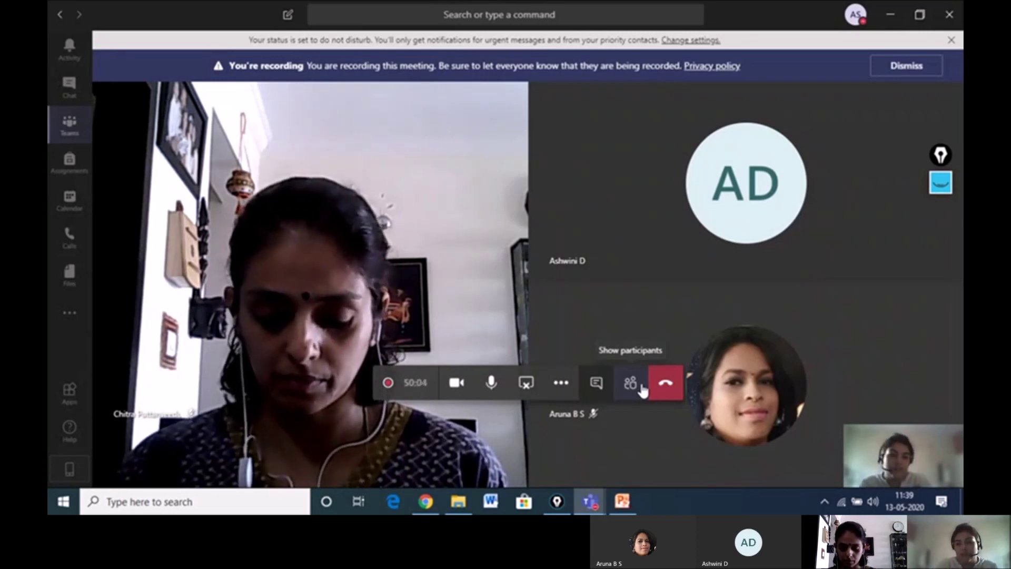
- Run the Craft 1 Making Mask slide show in PowerPoint from the beginning, advance to slide 2, and play its shirt video
{"action": "left_click", "coordinate": [619, 506]}
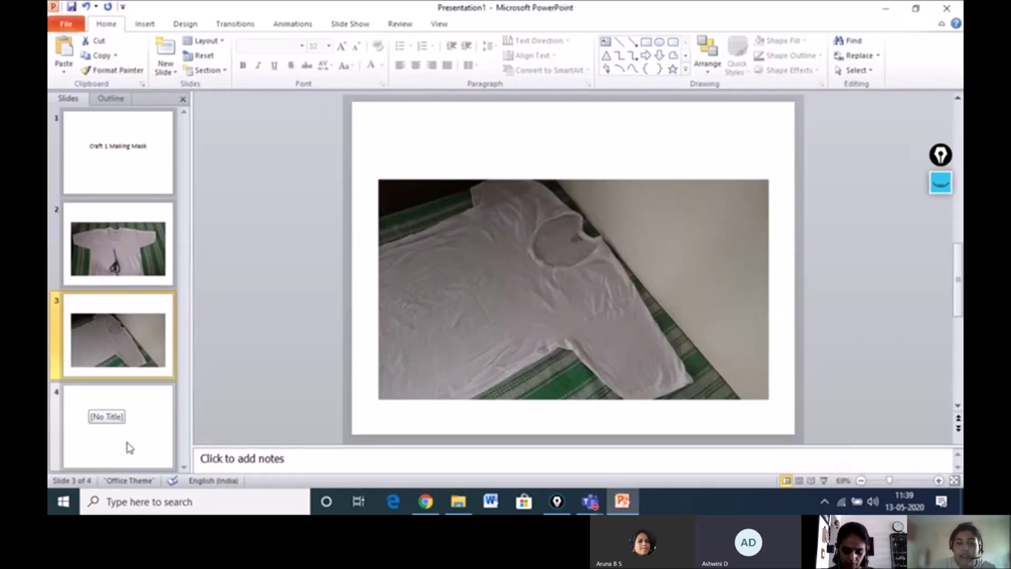
{"action": "left_click", "coordinate": [348, 25]}
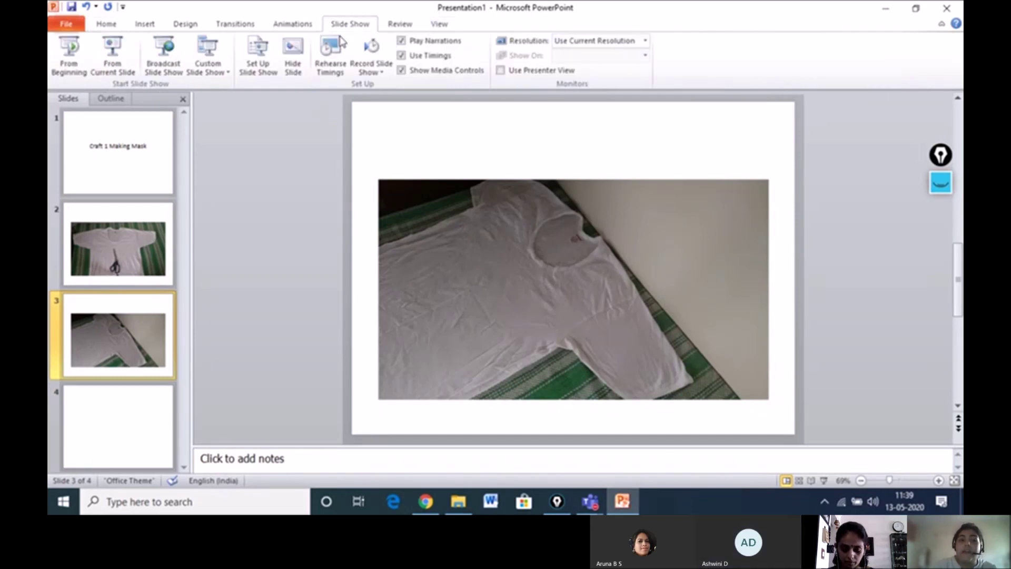
{"action": "left_click", "coordinate": [66, 61]}
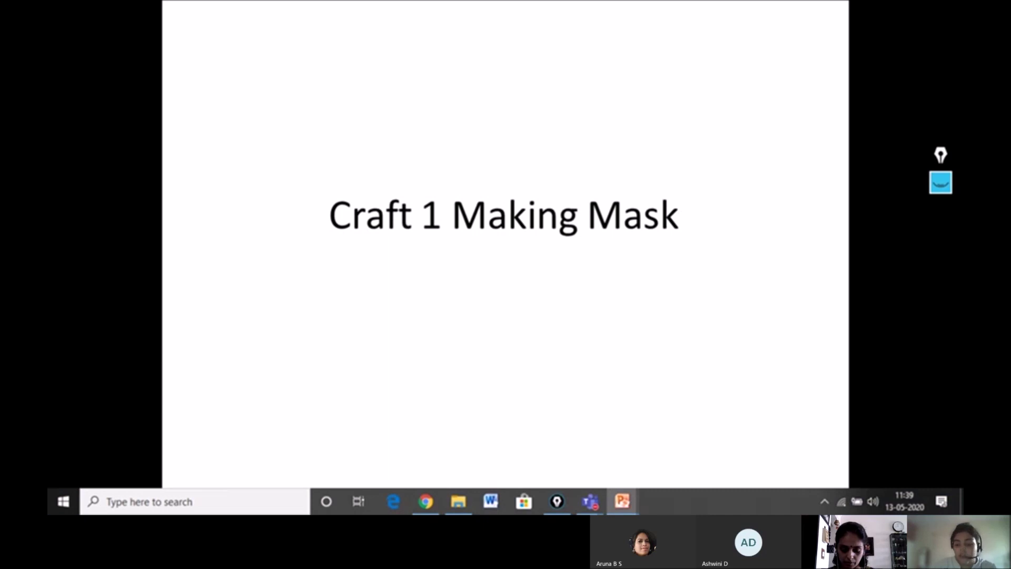
{"action": "key", "text": "Right"}
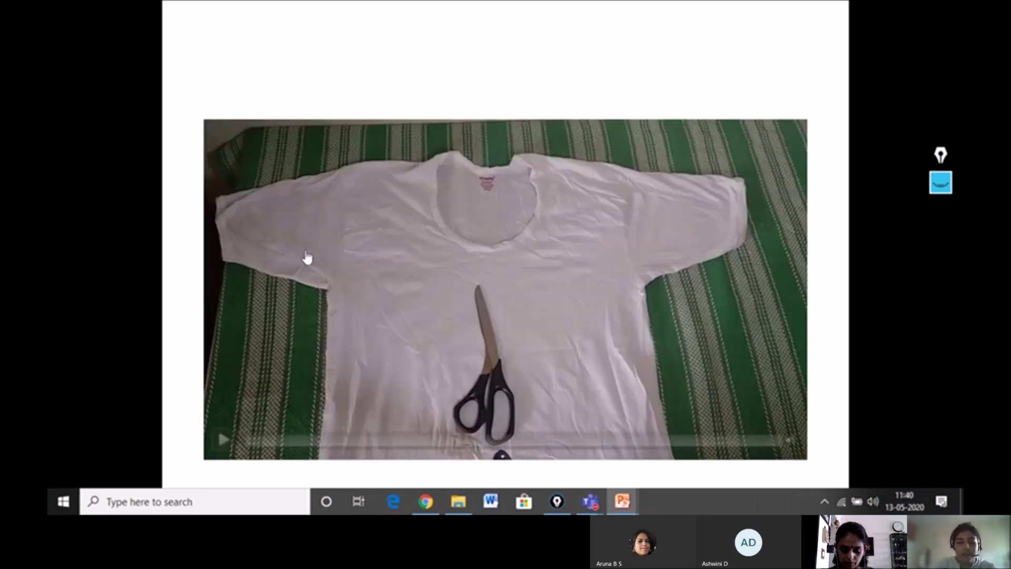
{"action": "left_click", "coordinate": [223, 440]}
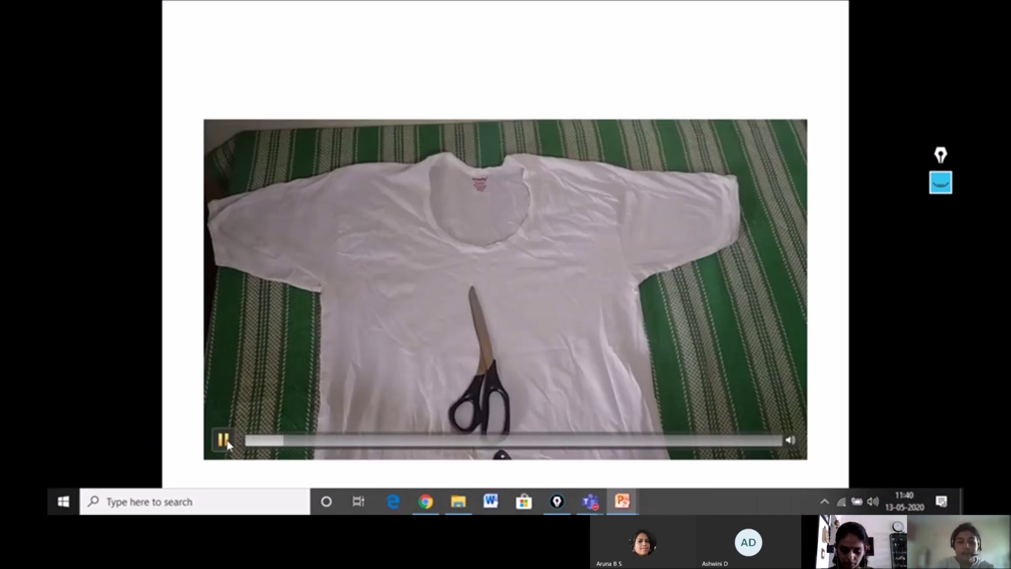
- Pause the slide 2 video, advance to slide 3, pause its shirt video after it plays briefly, and end the slide show
{"action": "left_click", "coordinate": [227, 443]}
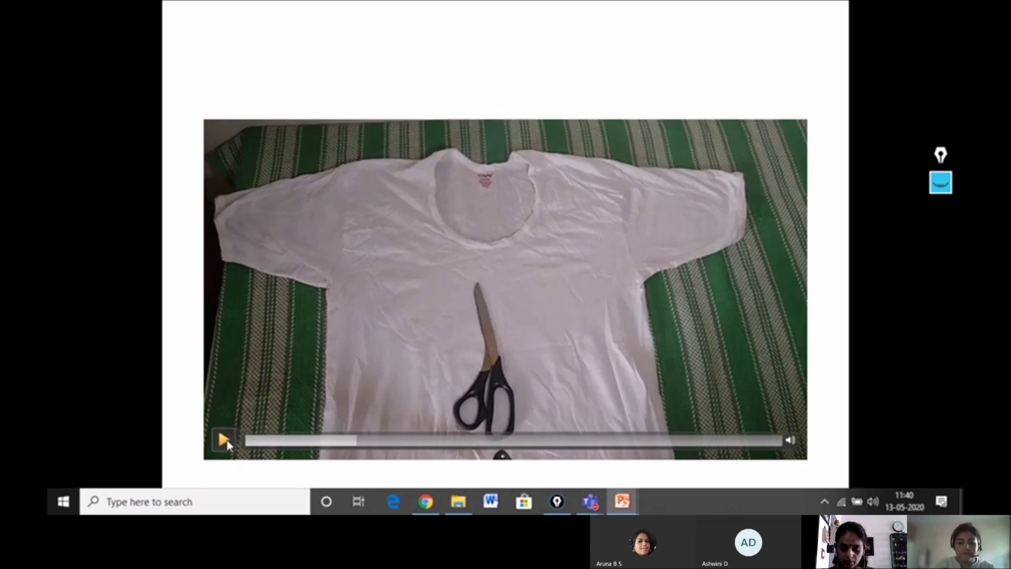
{"action": "left_click", "coordinate": [311, 378]}
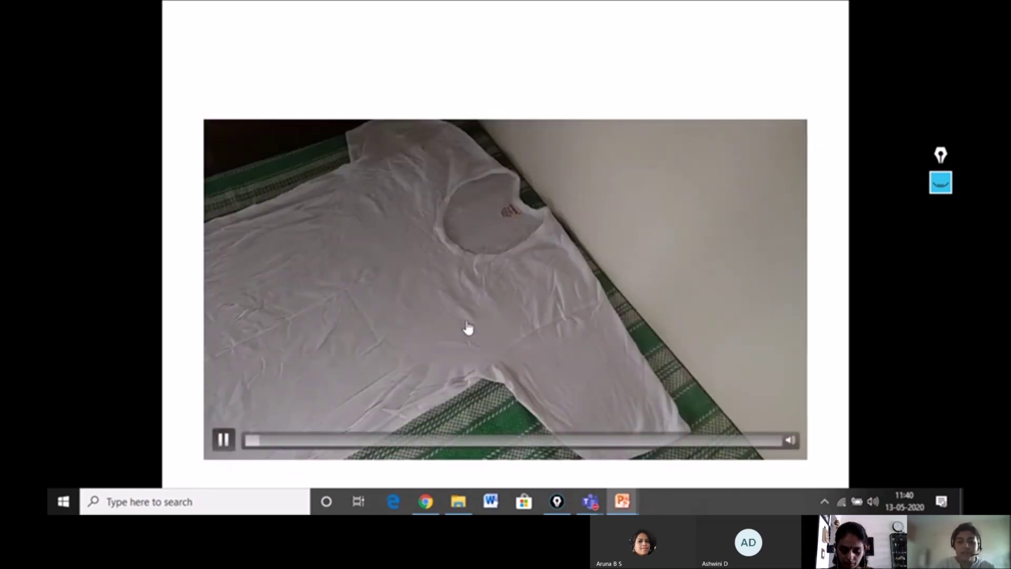
{"action": "left_click", "coordinate": [221, 445]}
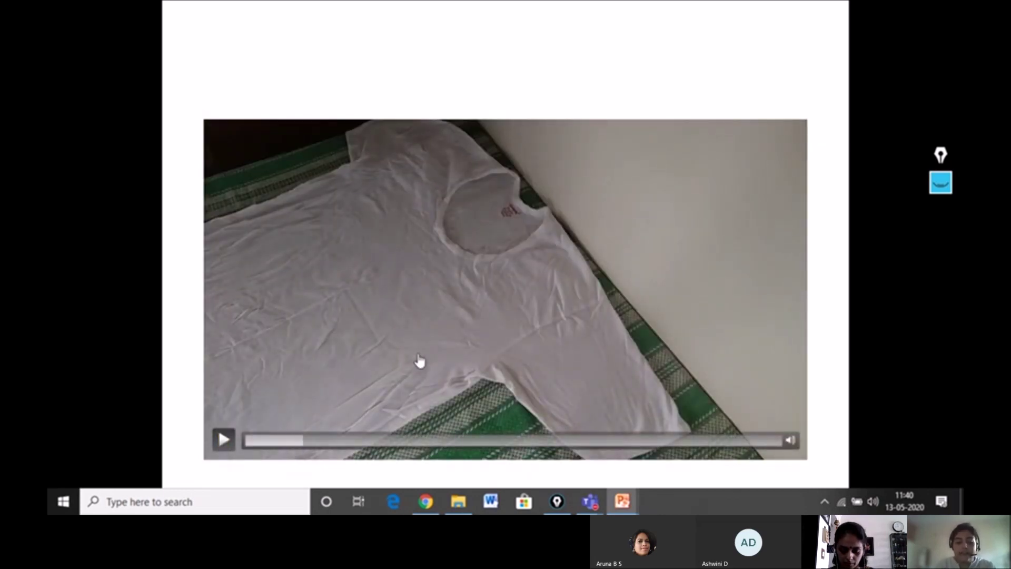
{"action": "key", "text": "Escape"}
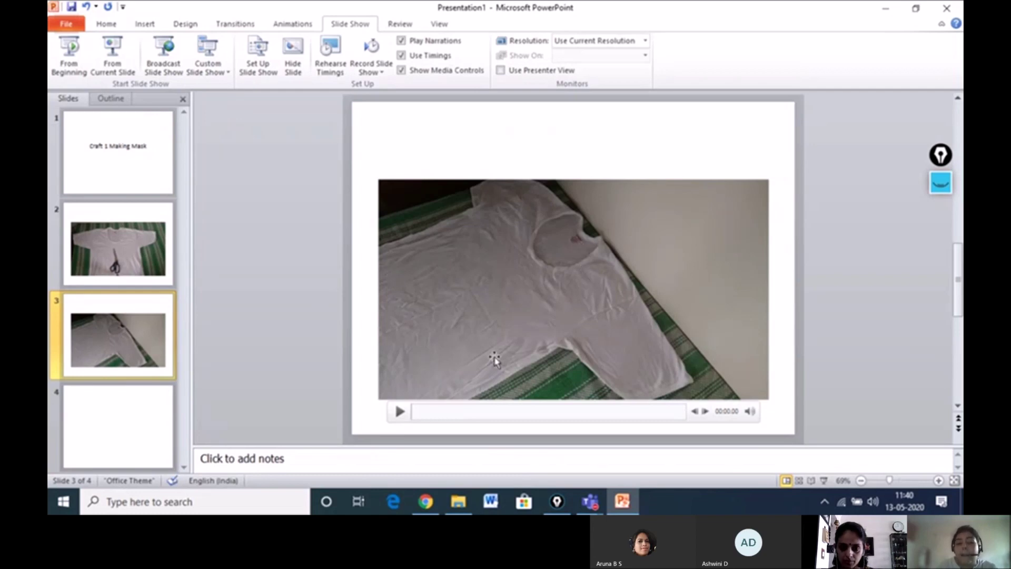
- Switch to the ongoing meeting in the Teams desktop app and dismiss the do-not-disturb status notice
{"action": "mouse_move", "coordinate": [627, 509]}
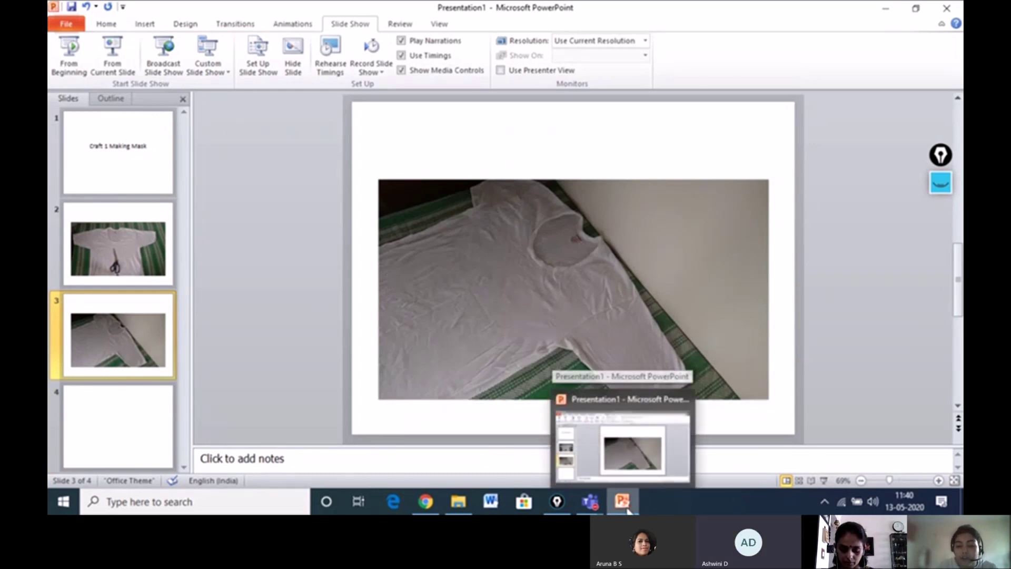
{"action": "left_click", "coordinate": [426, 502]}
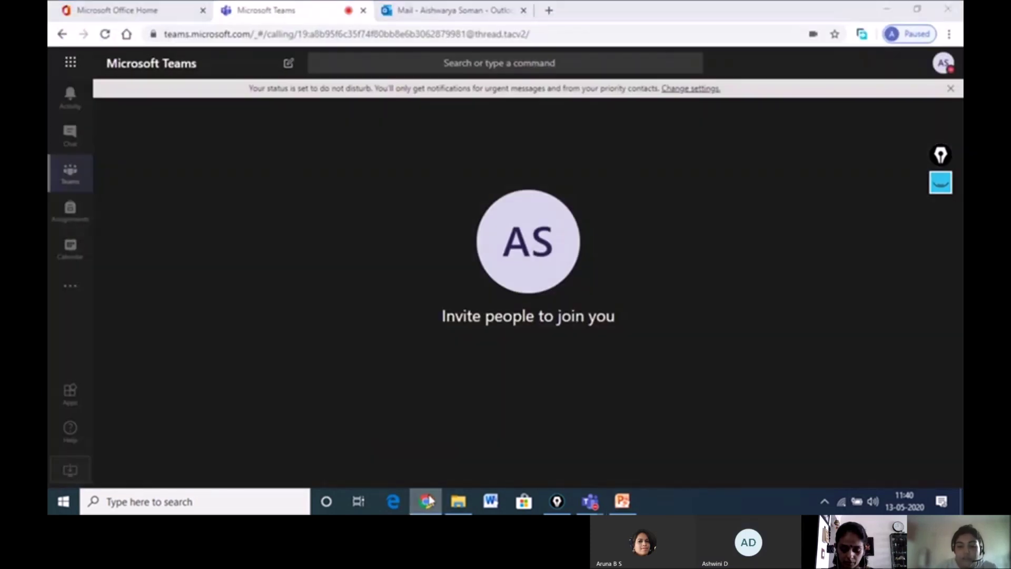
{"action": "left_click", "coordinate": [427, 501]}
{"action": "mouse_move", "coordinate": [590, 502]}
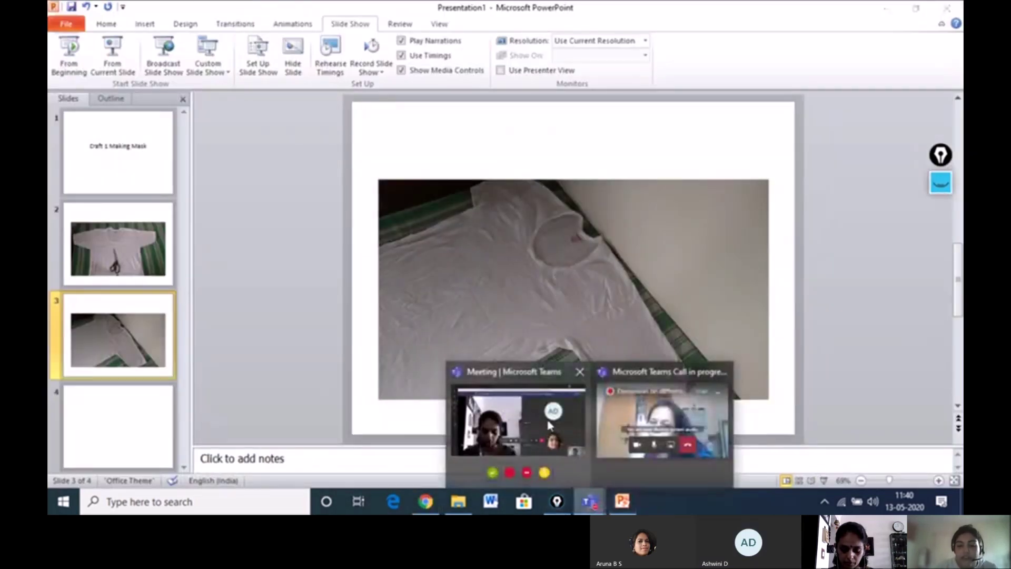
{"action": "left_click", "coordinate": [509, 422]}
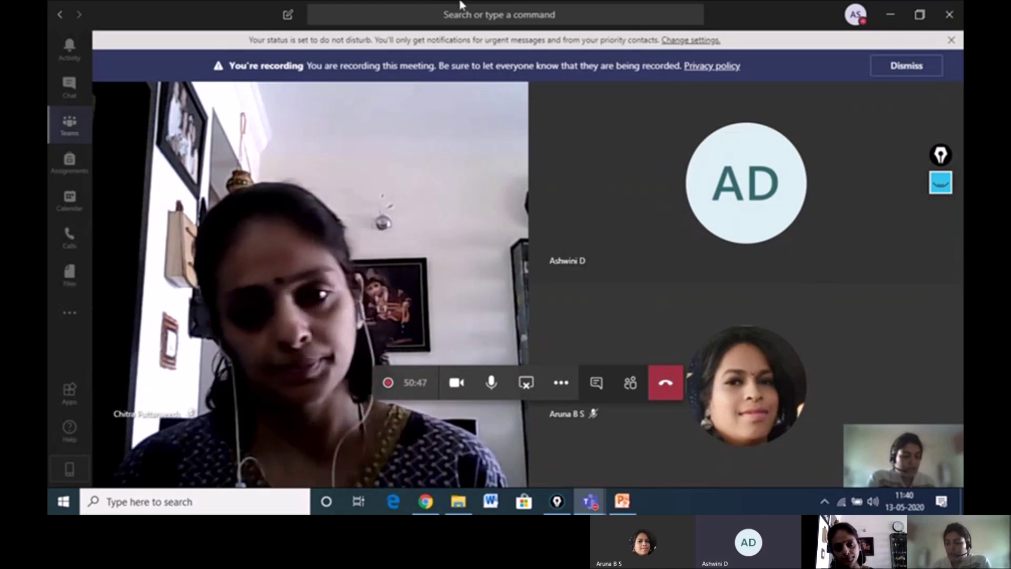
{"action": "mouse_move", "coordinate": [462, 5]}
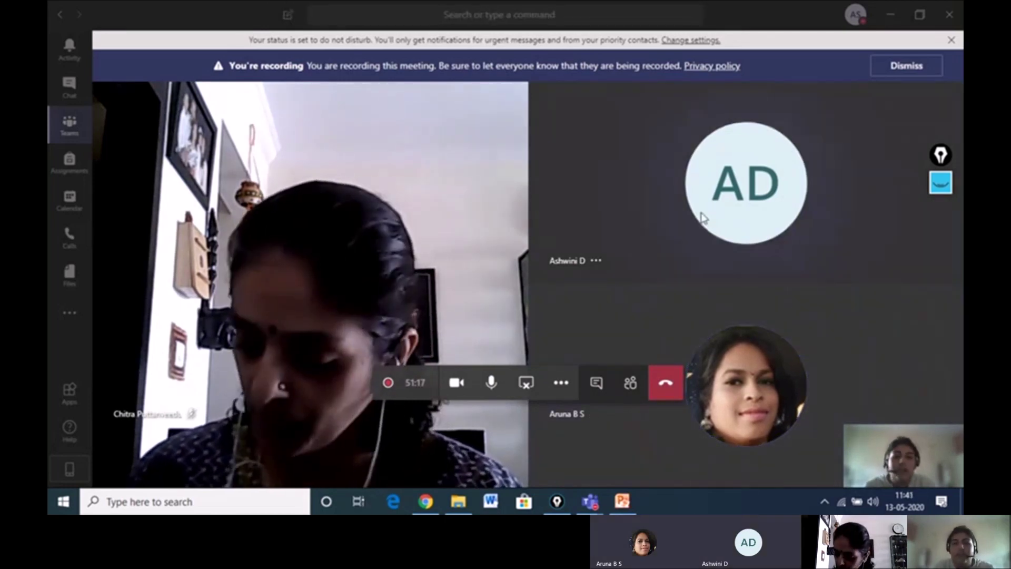
{"action": "left_click", "coordinate": [951, 40]}
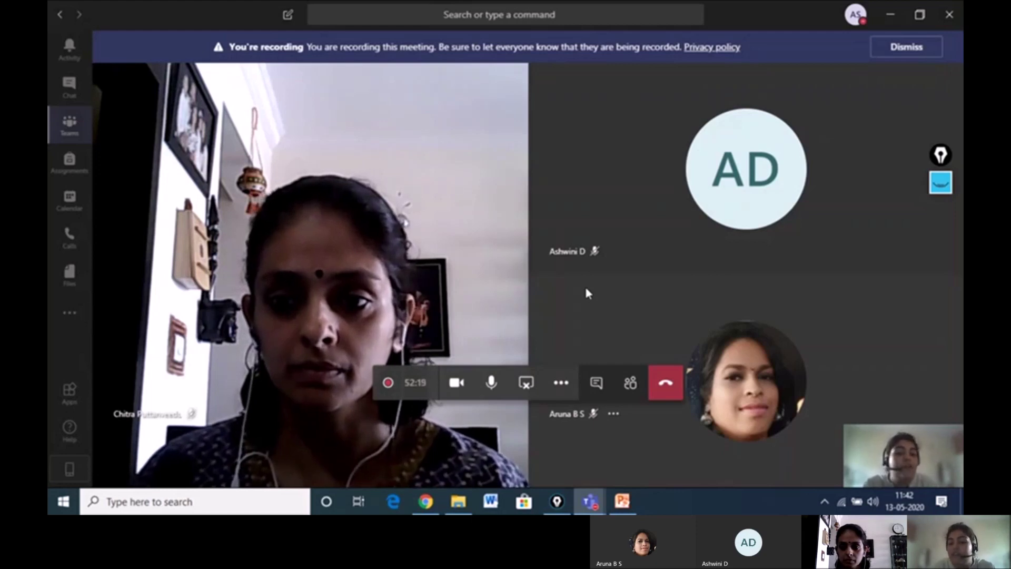
- Switch to Teams in Chrome, return to the Grade 8 Craft class General channel, and hang up its meeting
{"action": "left_click", "coordinate": [427, 503]}
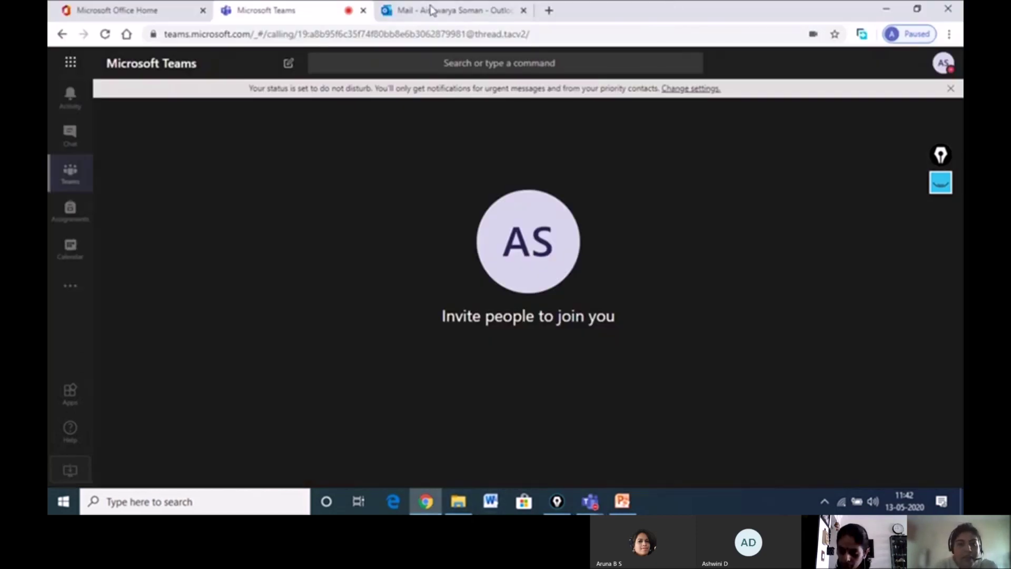
{"action": "left_click", "coordinate": [71, 180]}
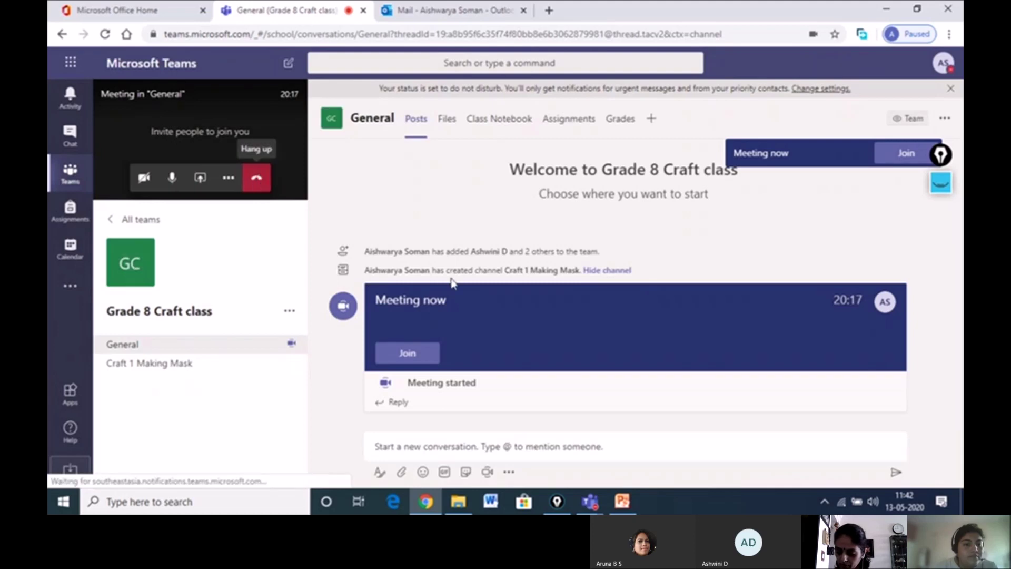
{"action": "left_click", "coordinate": [258, 180]}
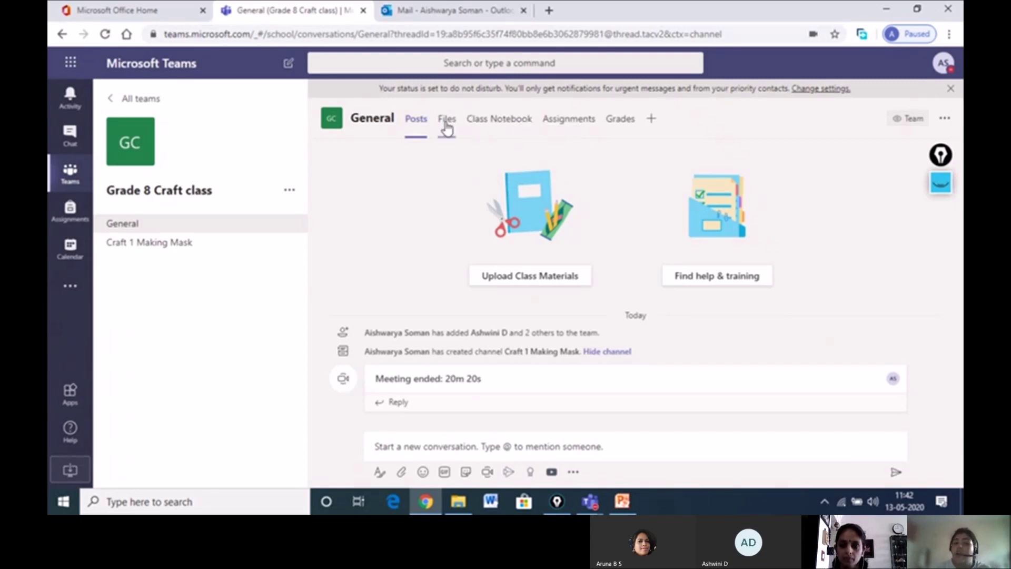
- Circle the General channel's Files heading in red with the screen pen, clear the marking, and collapse the annotation tools
{"action": "left_click", "coordinate": [941, 183]}
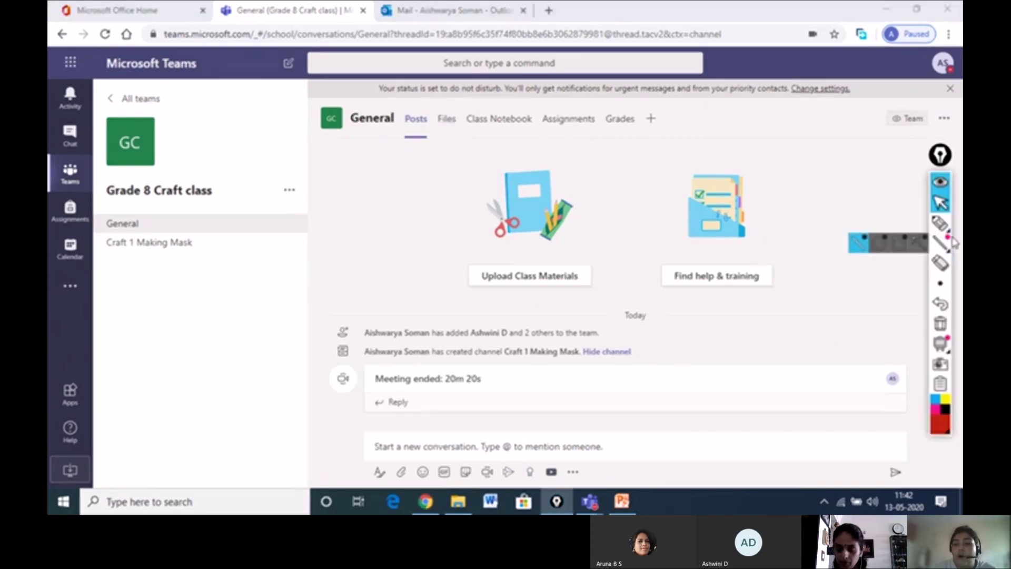
{"action": "left_click", "coordinate": [864, 223]}
{"action": "mouse_move", "coordinate": [459, 108]}
{"action": "left_mouse_down"}
{"action": "mouse_move", "coordinate": [433, 136]}
{"action": "mouse_move", "coordinate": [462, 129]}
{"action": "mouse_move", "coordinate": [456, 105]}
{"action": "left_mouse_up"}
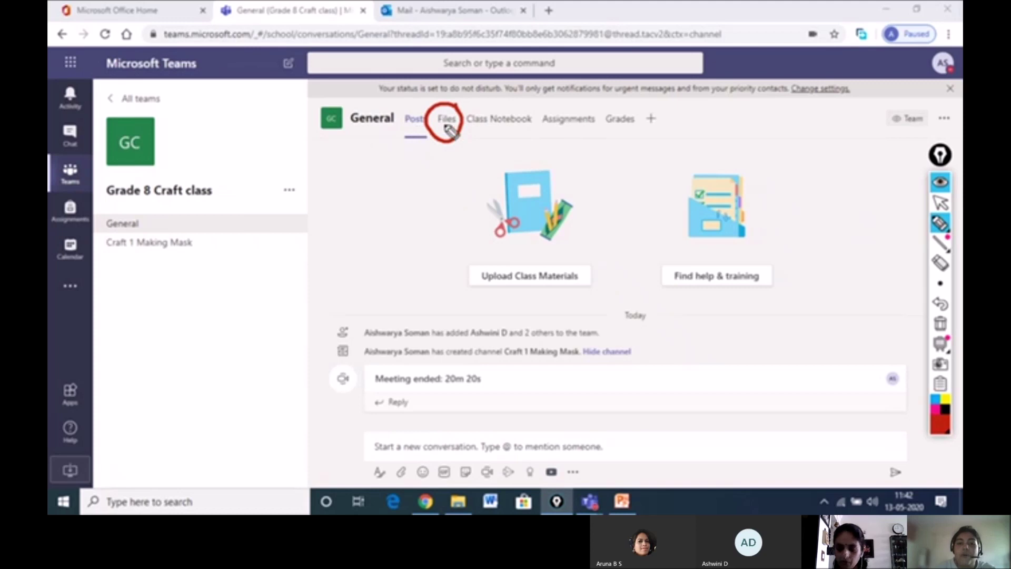
{"action": "left_click", "coordinate": [940, 203]}
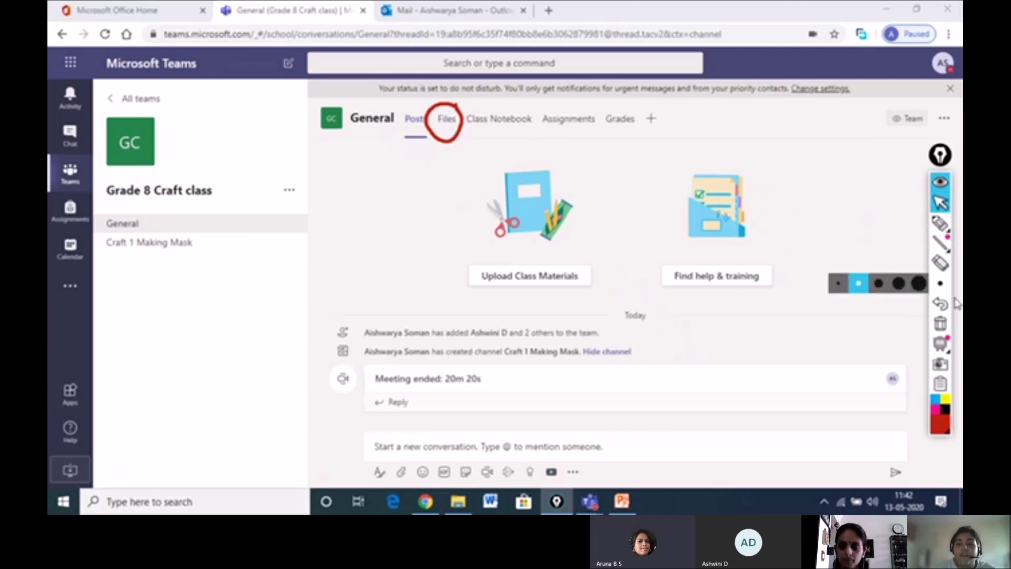
{"action": "left_click", "coordinate": [941, 323]}
{"action": "left_click", "coordinate": [941, 155]}
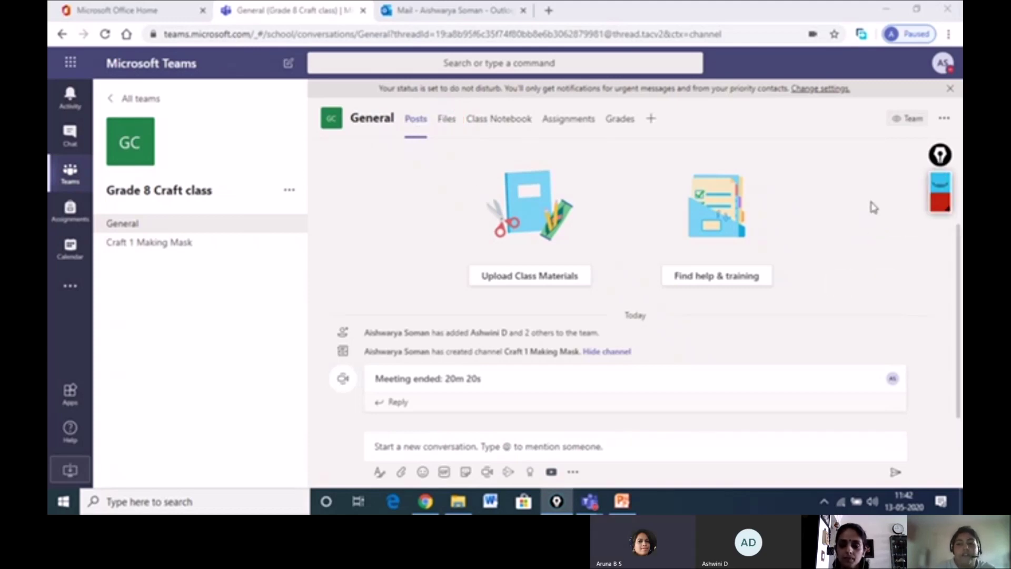
- Open the General channel's files, dismiss the status notice, and go into the Class Materials folder
{"action": "left_click", "coordinate": [446, 122]}
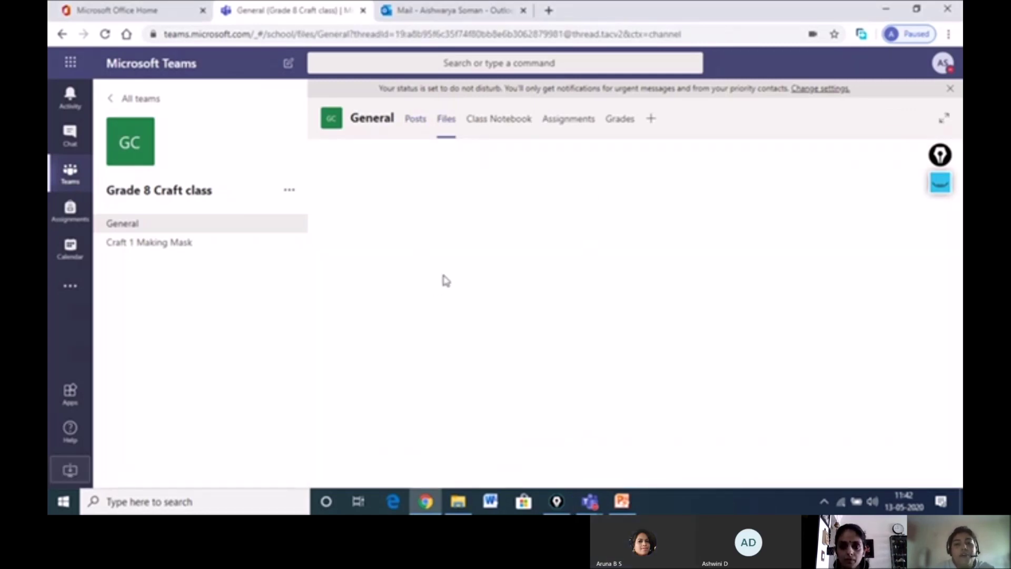
{"action": "left_click", "coordinate": [952, 87]}
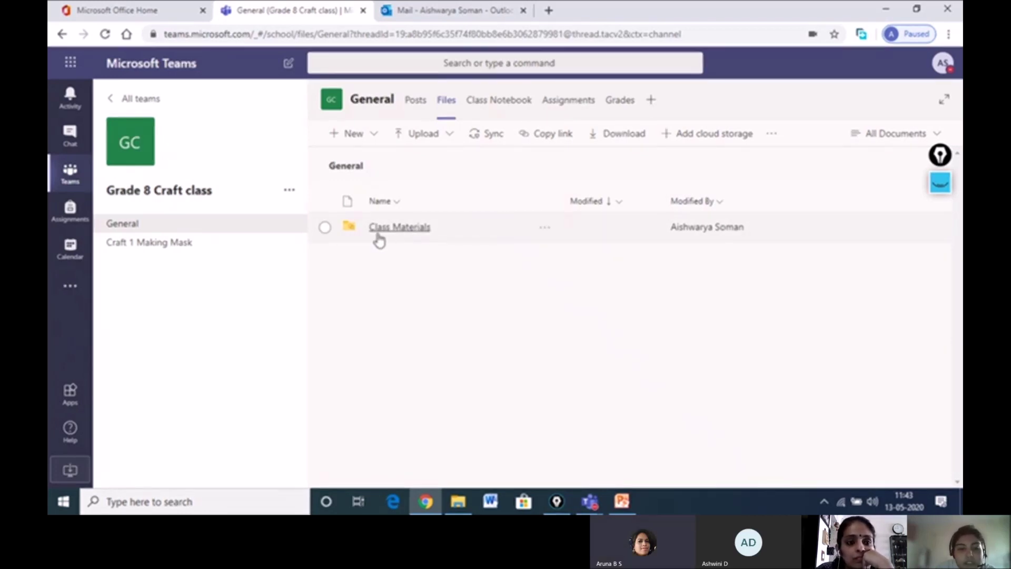
{"action": "left_click", "coordinate": [411, 236]}
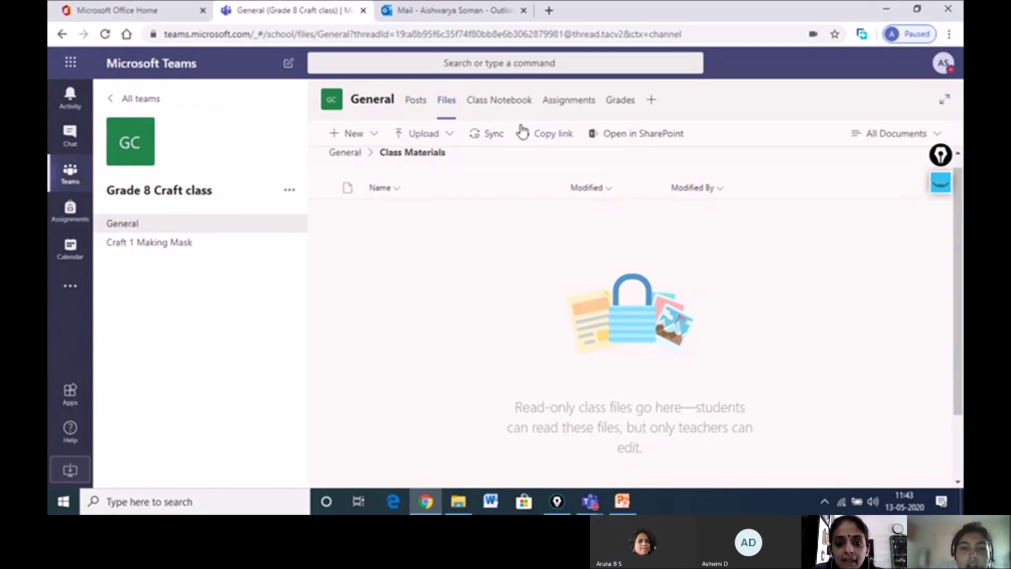
- Upload the Expectations presentation from the mask folder to Class Materials, enlarging the file chooser to find it
{"action": "left_click", "coordinate": [418, 136]}
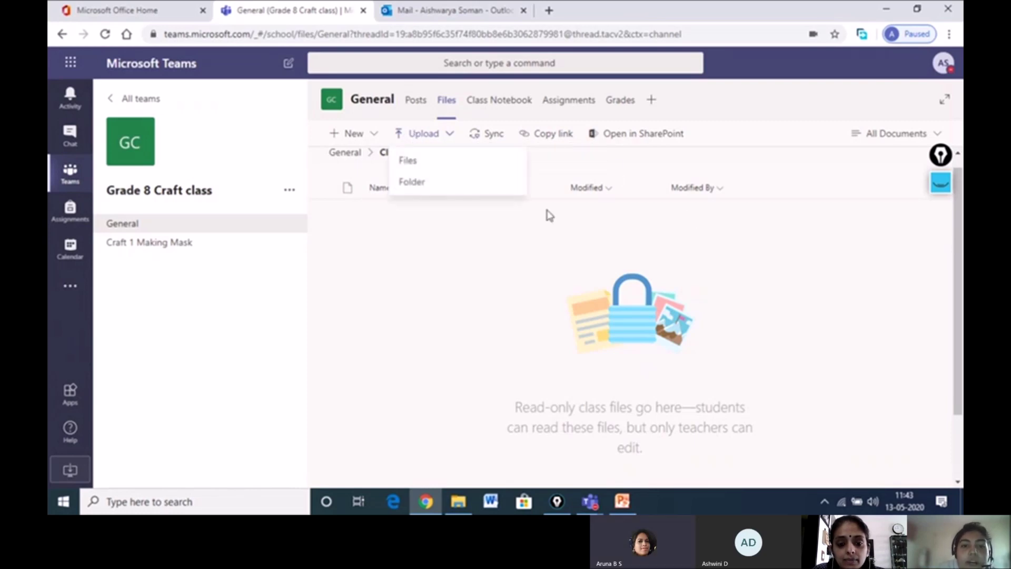
{"action": "left_click", "coordinate": [420, 162]}
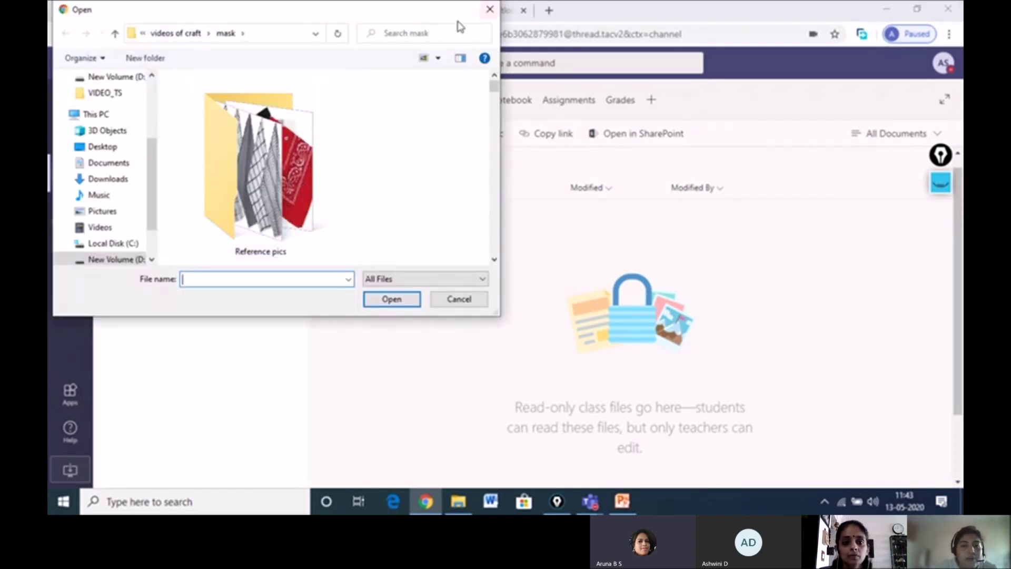
{"action": "left_click_drag", "start_coordinate": [498, 101], "coordinate": [762, 102]}
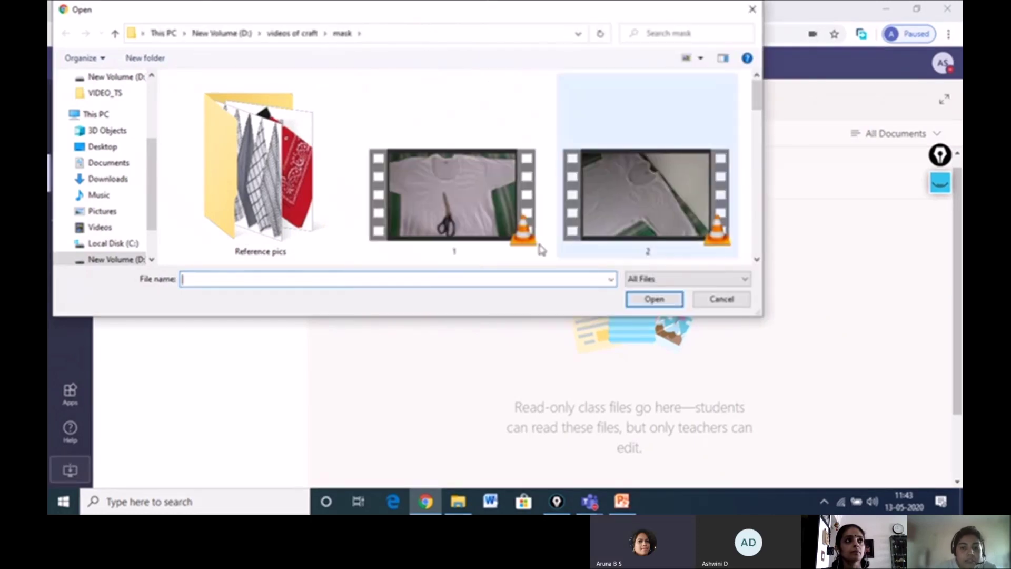
{"action": "left_click_drag", "start_coordinate": [474, 316], "coordinate": [453, 481]}
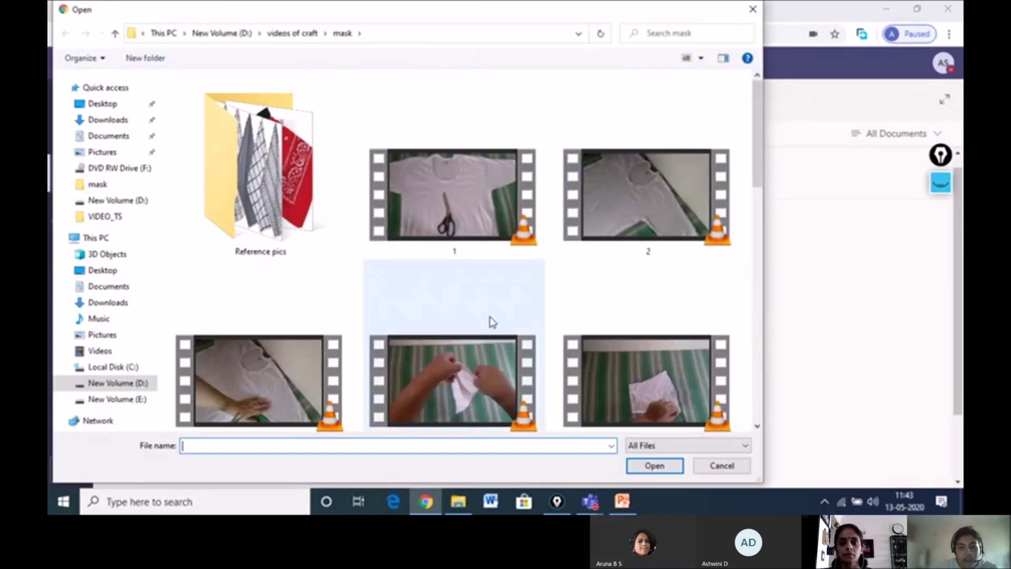
{"action": "scroll", "coordinate": [525, 296], "scroll_direction": "down", "scroll_amount": 3}
{"action": "scroll", "coordinate": [526, 295], "scroll_direction": "down", "scroll_amount": 5}
{"action": "left_click", "coordinate": [464, 222]}
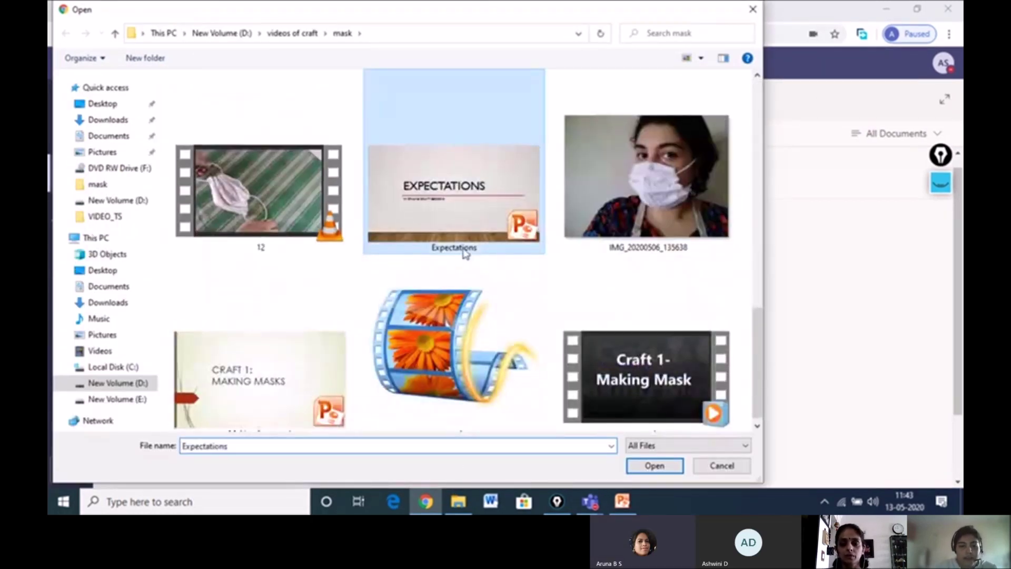
{"action": "left_click", "coordinate": [657, 468]}
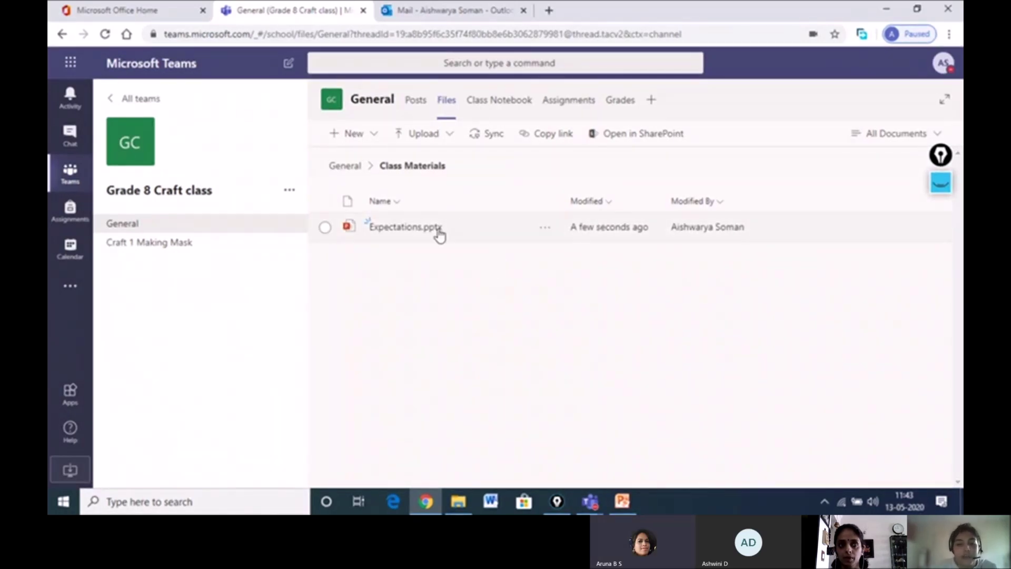
- Upload the Making face mask presentation from the mask folder to Class Materials
{"action": "left_click", "coordinate": [449, 147]}
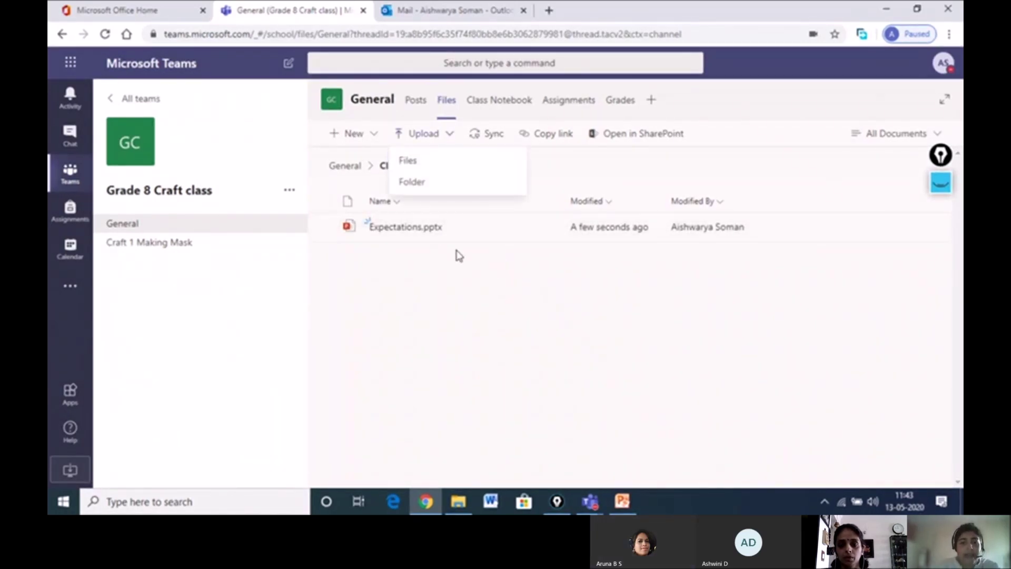
{"action": "left_click", "coordinate": [422, 165]}
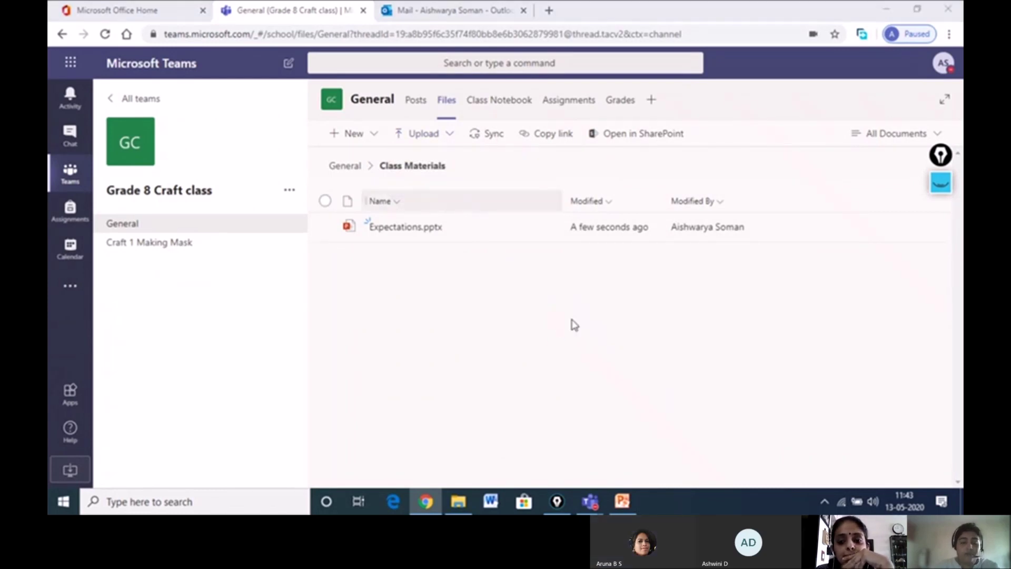
{"action": "scroll", "coordinate": [544, 347], "scroll_direction": "down", "scroll_amount": 5}
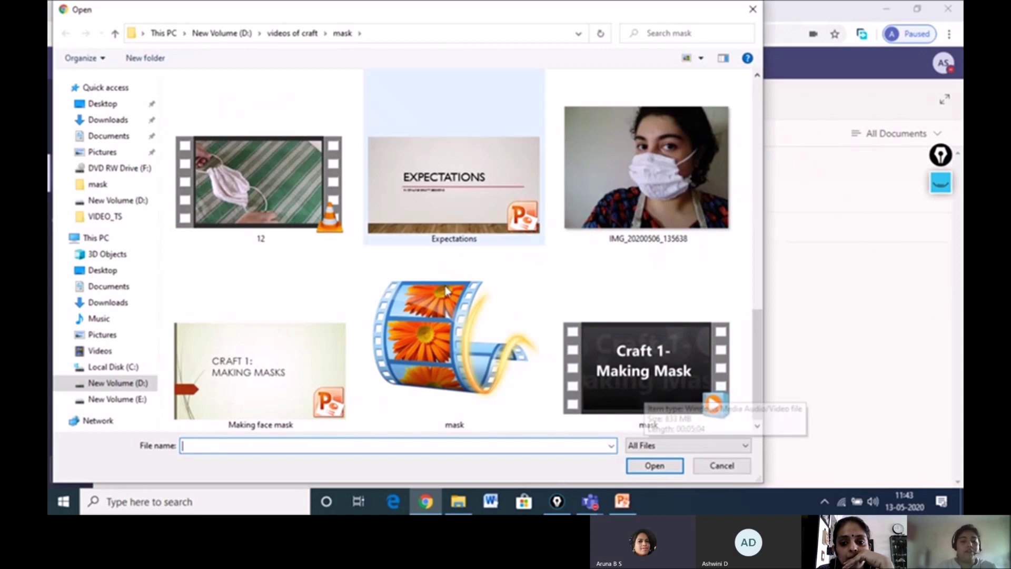
{"action": "left_click", "coordinate": [320, 378]}
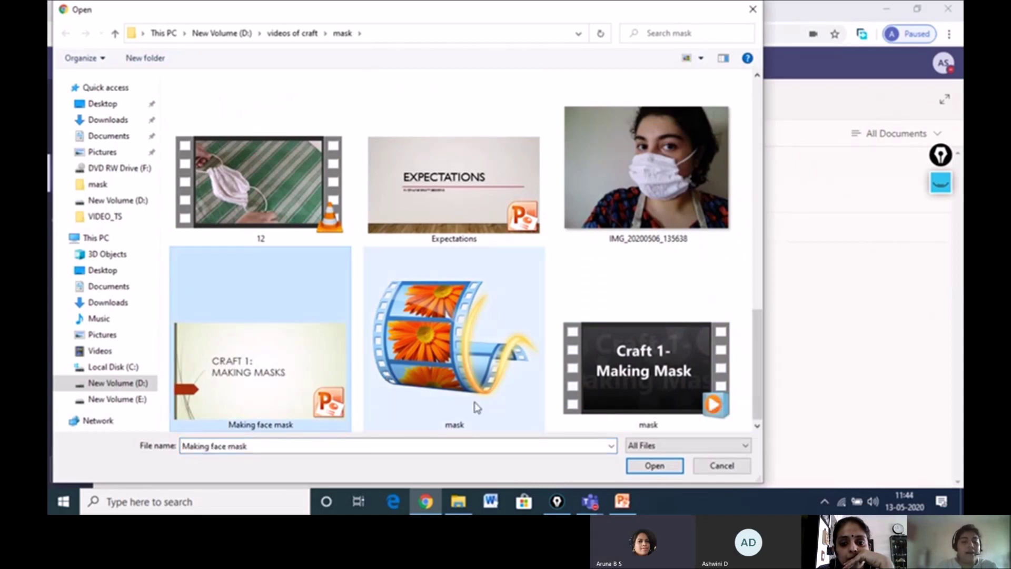
{"action": "left_click", "coordinate": [653, 466]}
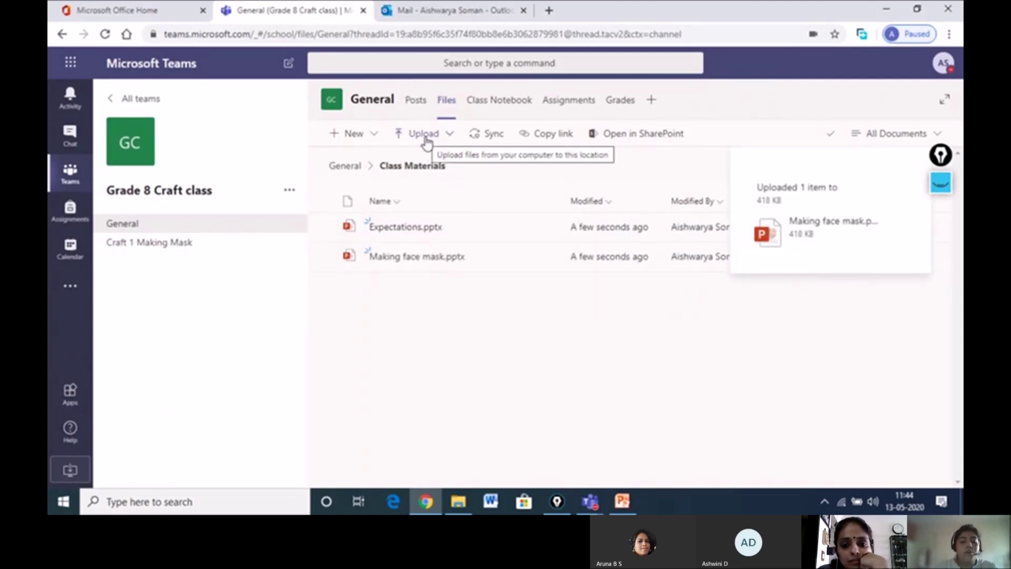
- Show the Craft 1 Making Mask presentation in PowerPoint and return to the Class Materials files in Chrome
{"action": "left_click", "coordinate": [621, 501]}
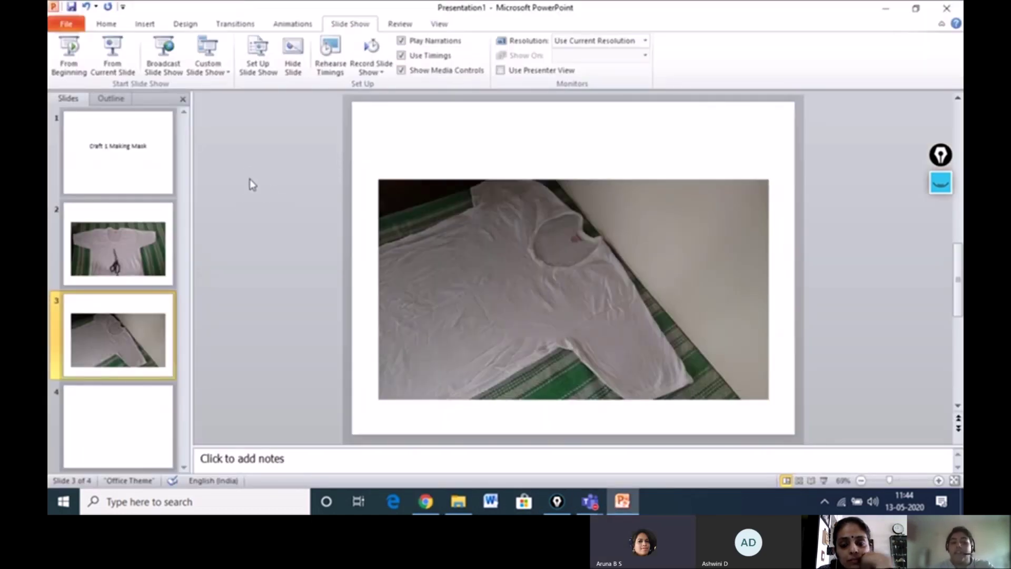
{"action": "mouse_move", "coordinate": [482, 413]}
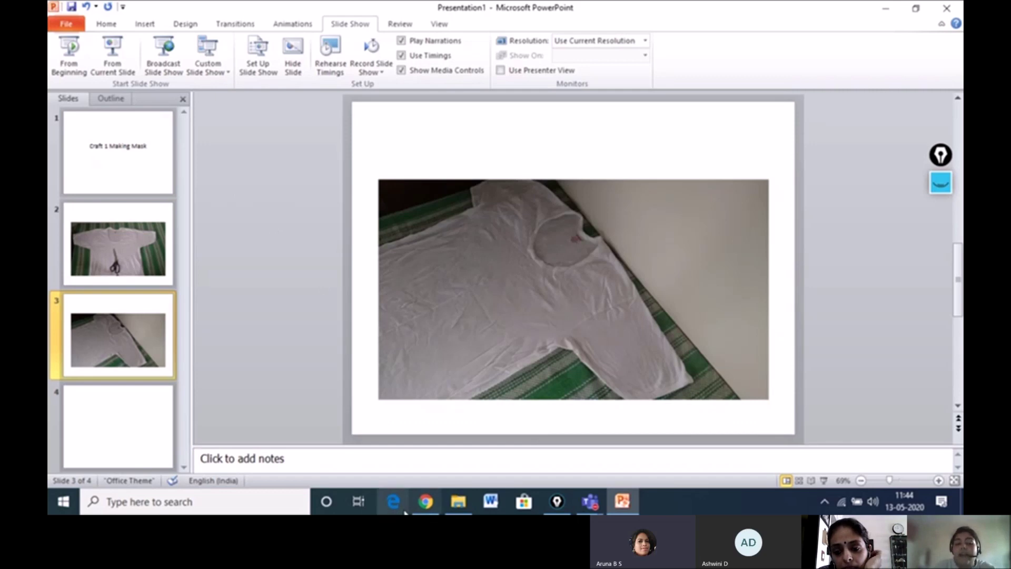
{"action": "mouse_move", "coordinate": [424, 510]}
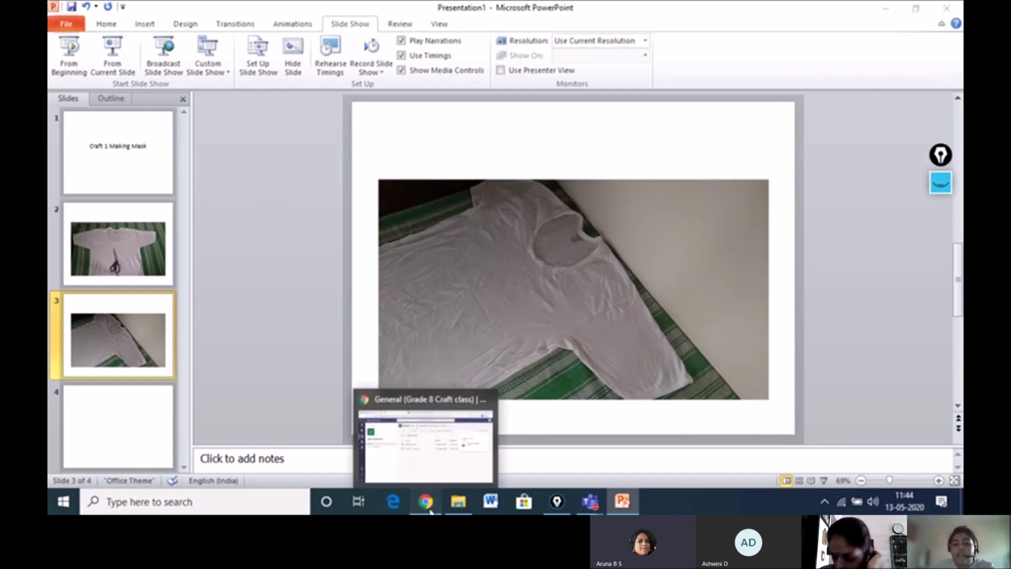
{"action": "left_click", "coordinate": [428, 506]}
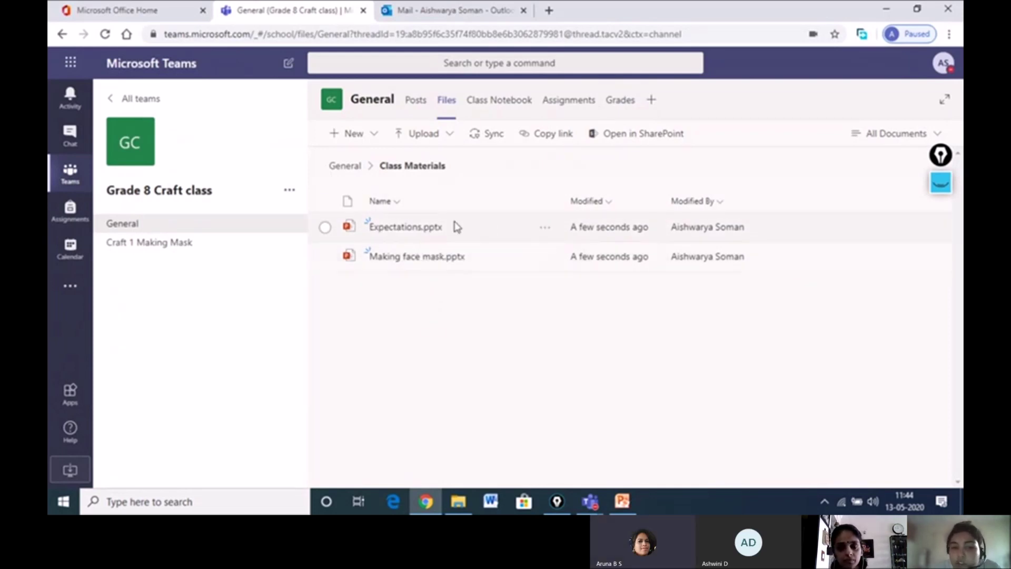
- Show Expectations.pptx in its SharePoint library with a narrower details area, return to the Teams files, and deselect the presentation
{"action": "left_click", "coordinate": [547, 230]}
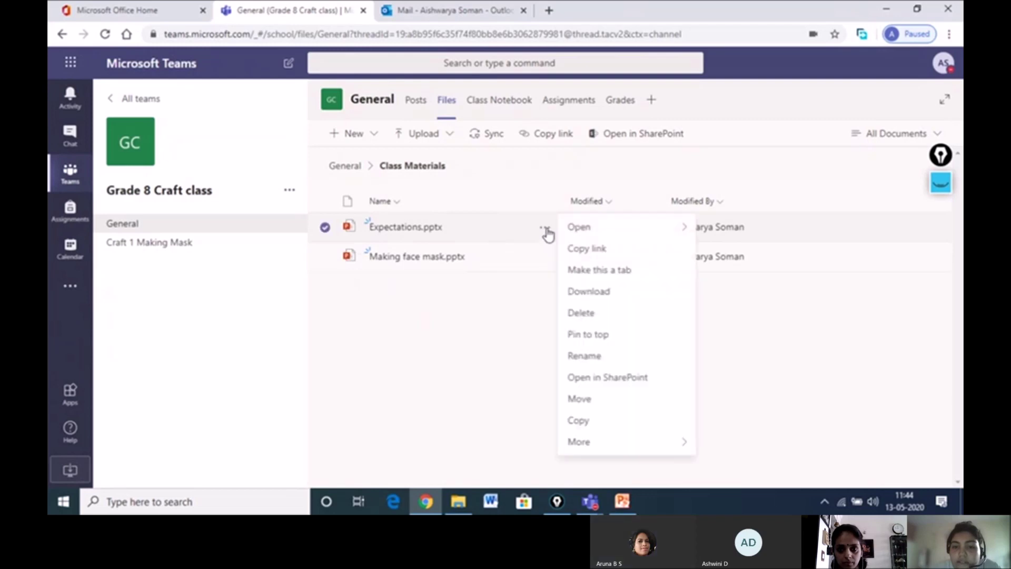
{"action": "left_click", "coordinate": [613, 379]}
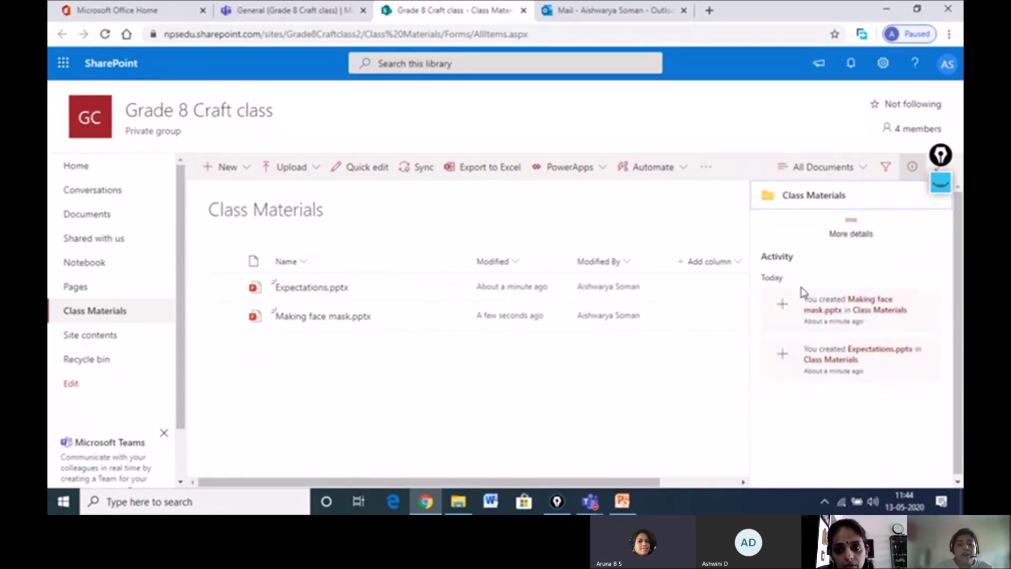
{"action": "left_click_drag", "start_coordinate": [759, 327], "coordinate": [928, 311]}
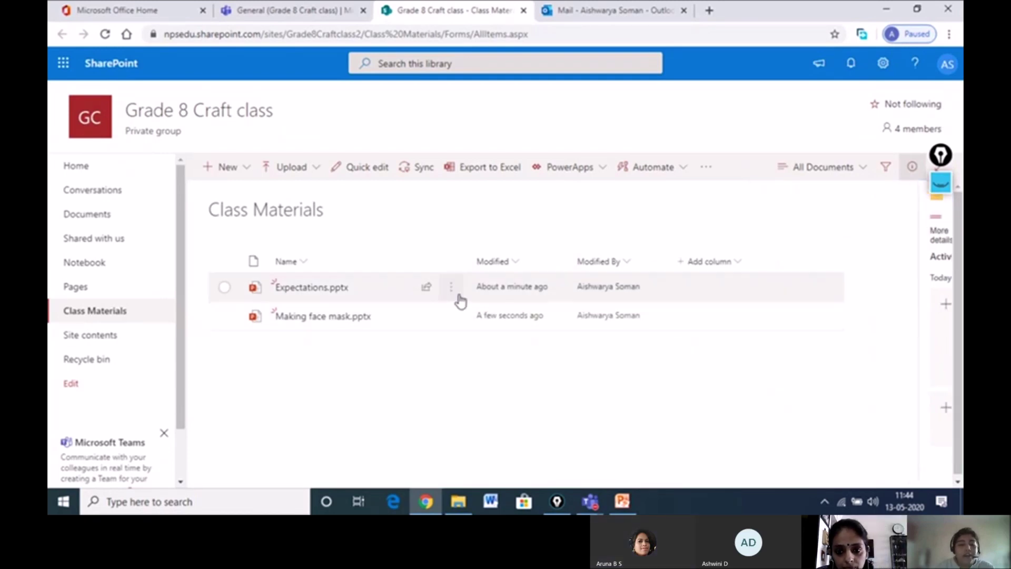
{"action": "mouse_move", "coordinate": [458, 298]}
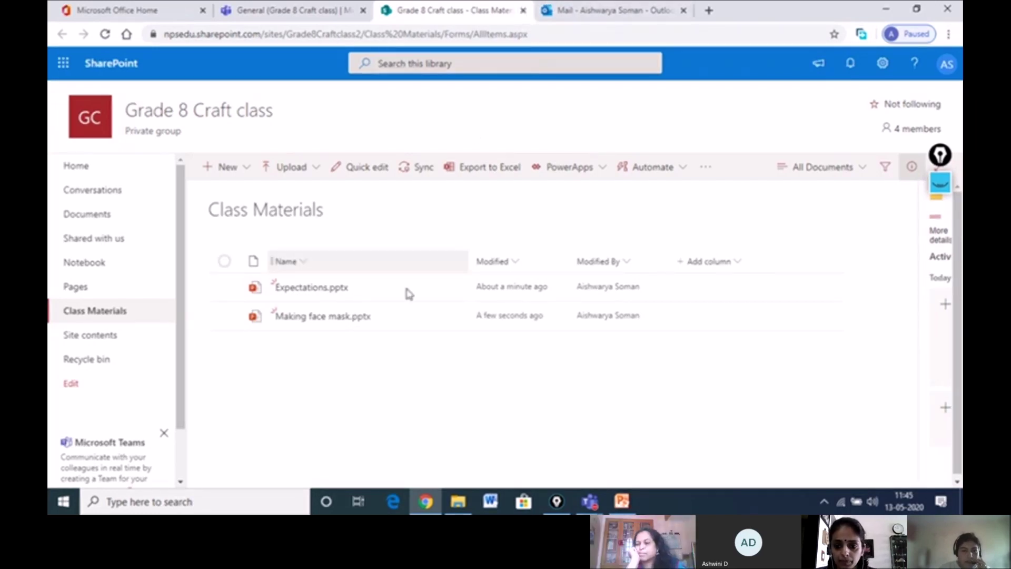
{"action": "left_click", "coordinate": [523, 10]}
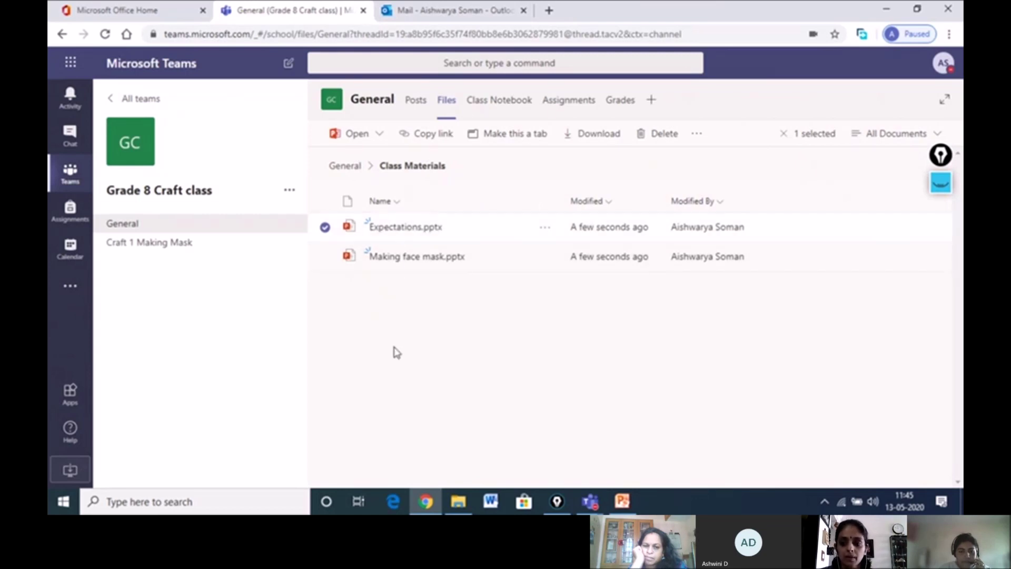
{"action": "left_click", "coordinate": [325, 226]}
{"action": "left_click", "coordinate": [325, 227]}
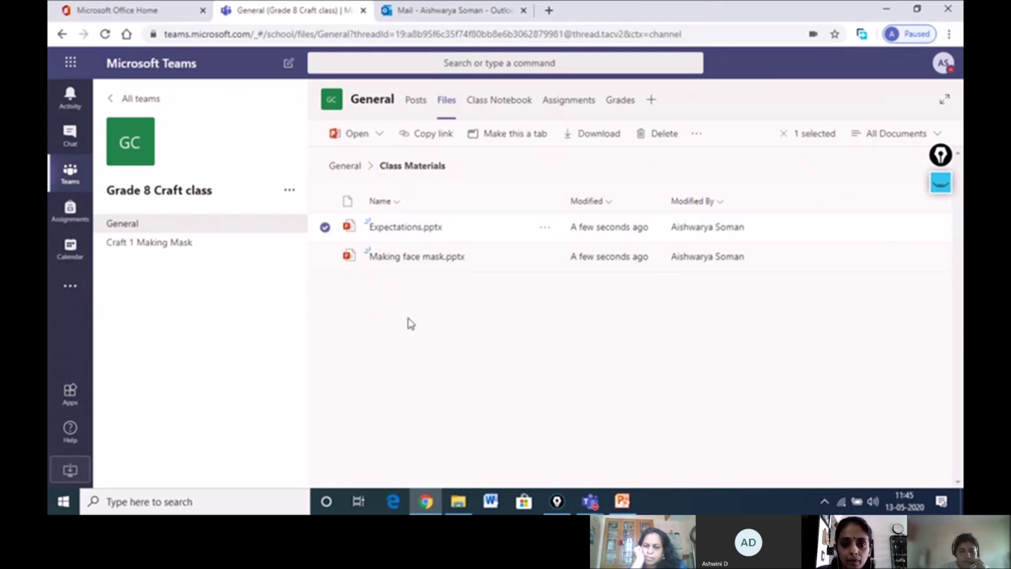
{"action": "left_click", "coordinate": [325, 227]}
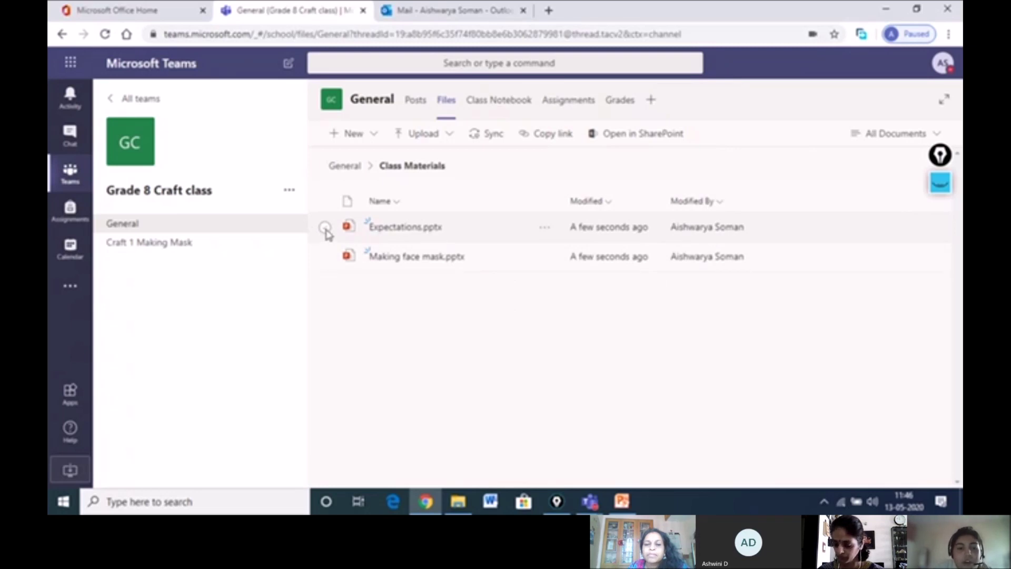
- Select Expectations.pptx, circle its more-actions control with the red annotation pen, and clear the drawing
{"action": "left_click", "coordinate": [432, 241]}
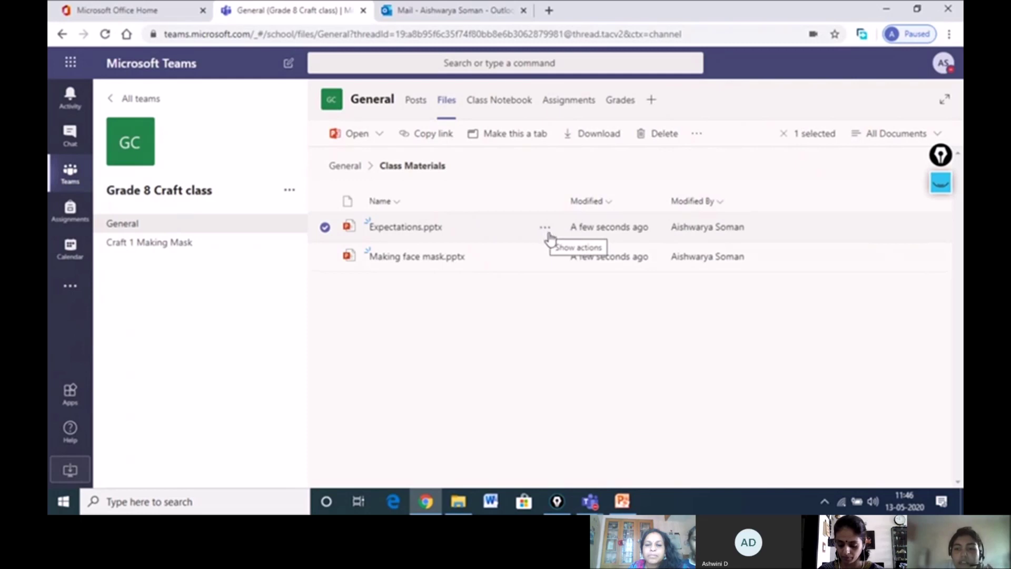
{"action": "left_click", "coordinate": [947, 185]}
{"action": "mouse_move", "coordinate": [947, 228]}
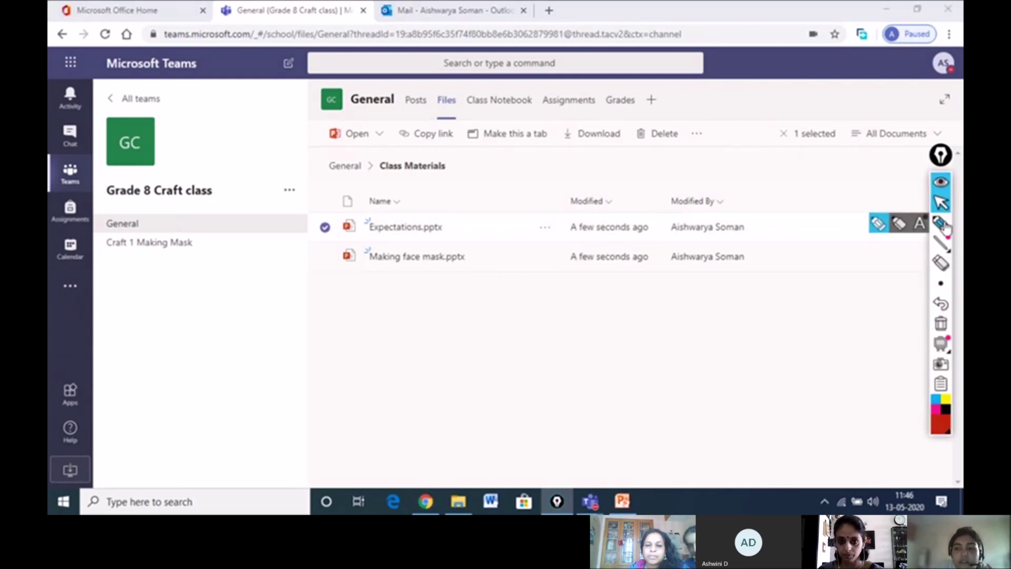
{"action": "left_click", "coordinate": [878, 224]}
{"action": "mouse_move", "coordinate": [534, 216]}
{"action": "left_mouse_down"}
{"action": "mouse_move", "coordinate": [535, 235]}
{"action": "mouse_move", "coordinate": [551, 217]}
{"action": "mouse_move", "coordinate": [534, 216]}
{"action": "left_mouse_up"}
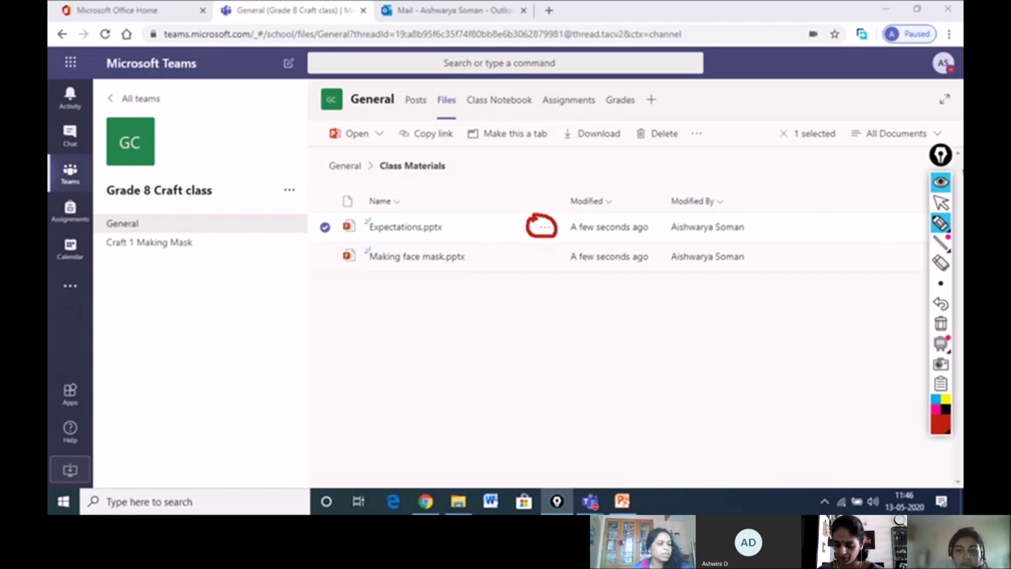
{"action": "left_click", "coordinate": [941, 204]}
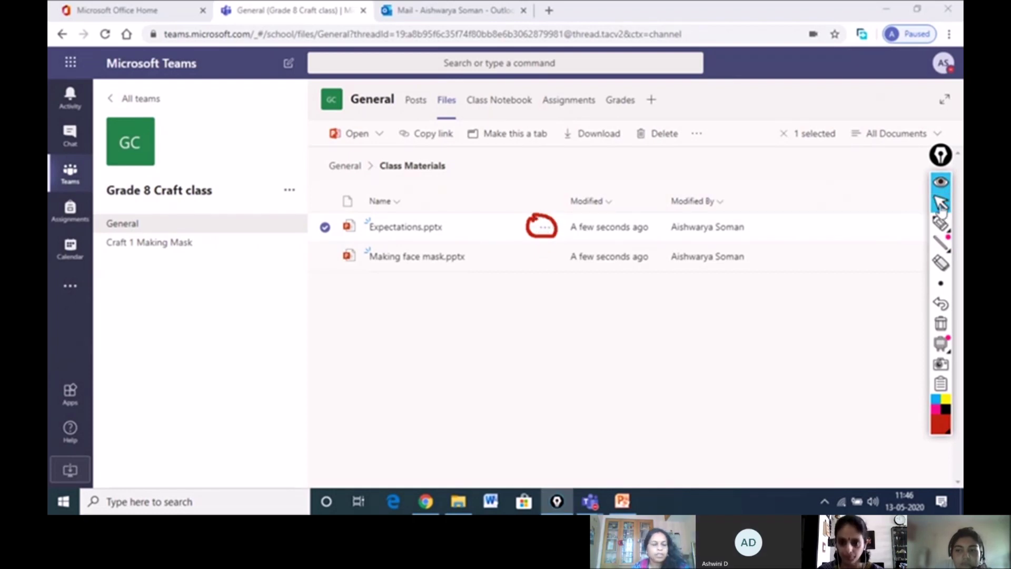
{"action": "left_click", "coordinate": [941, 324]}
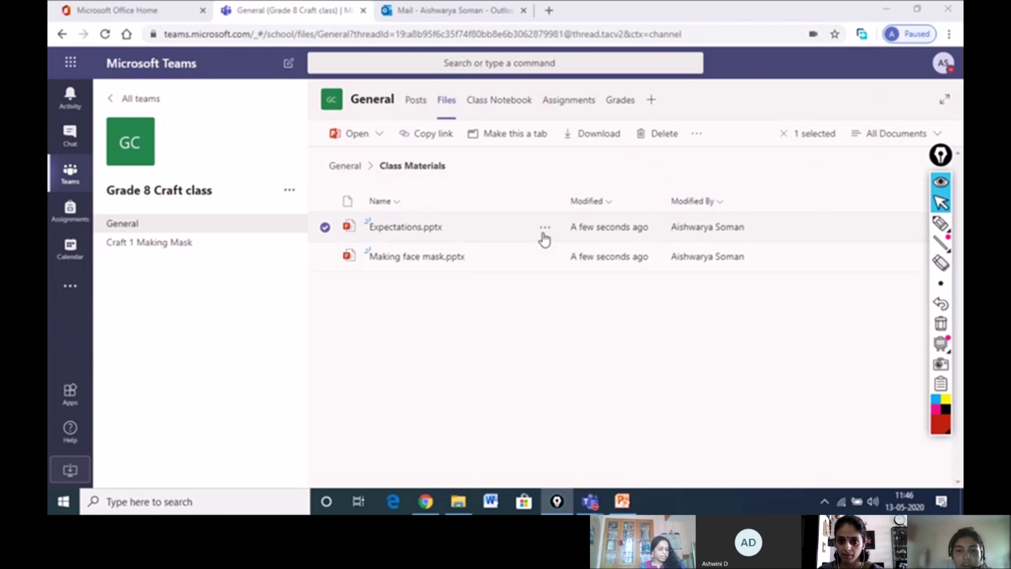
- Open Expectations.pptx in SharePoint from its file actions
{"action": "left_click", "coordinate": [548, 231]}
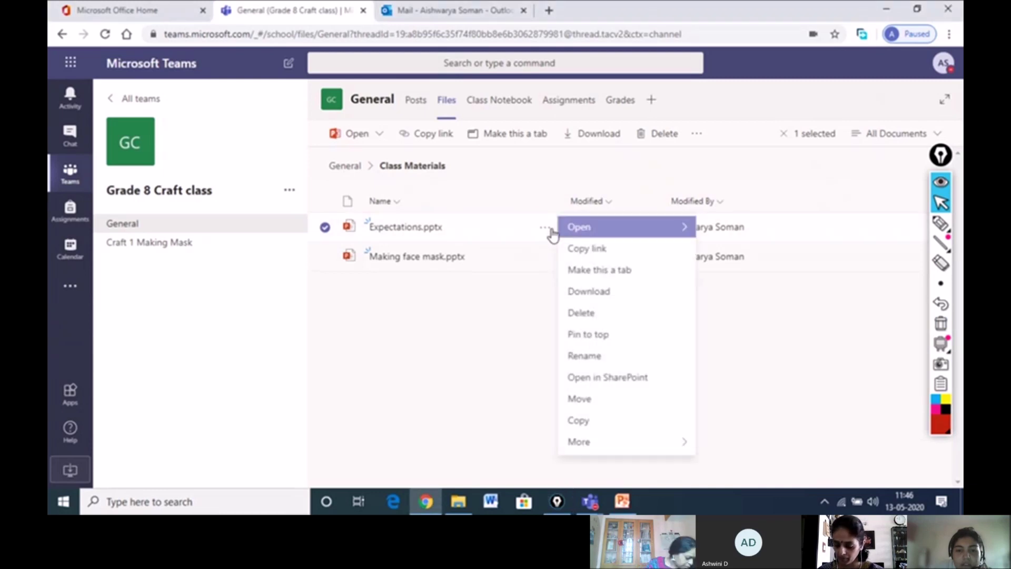
{"action": "left_click", "coordinate": [597, 388]}
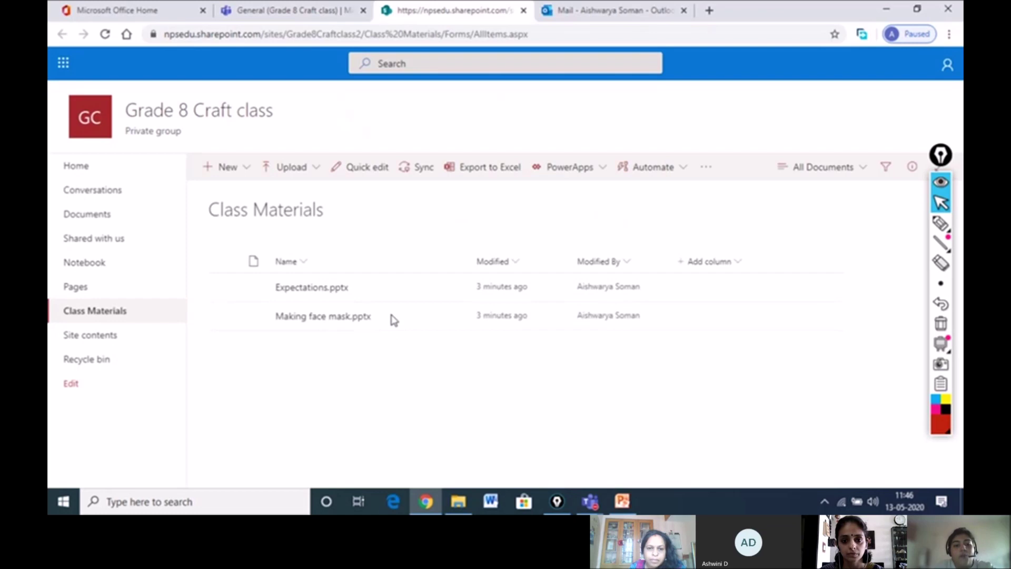
- Circle Files and tick both presentations in Teams with the red pen, clear the annotations, and return to the SharePoint library
{"action": "left_click", "coordinate": [297, 8]}
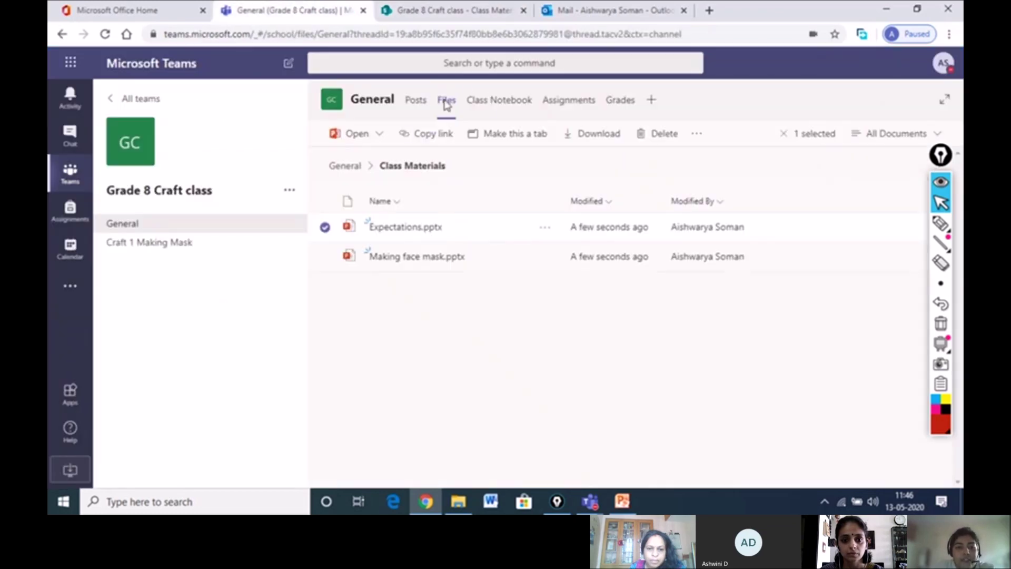
{"action": "left_click", "coordinate": [940, 224]}
{"action": "mouse_move", "coordinate": [442, 90]}
{"action": "left_mouse_down"}
{"action": "mouse_move", "coordinate": [442, 108]}
{"action": "mouse_move", "coordinate": [466, 108]}
{"action": "mouse_move", "coordinate": [447, 92]}
{"action": "left_mouse_up"}
{"action": "left_click_drag", "start_coordinate": [329, 231], "coordinate": [351, 220]}
{"action": "left_click_drag", "start_coordinate": [325, 257], "coordinate": [354, 246]}
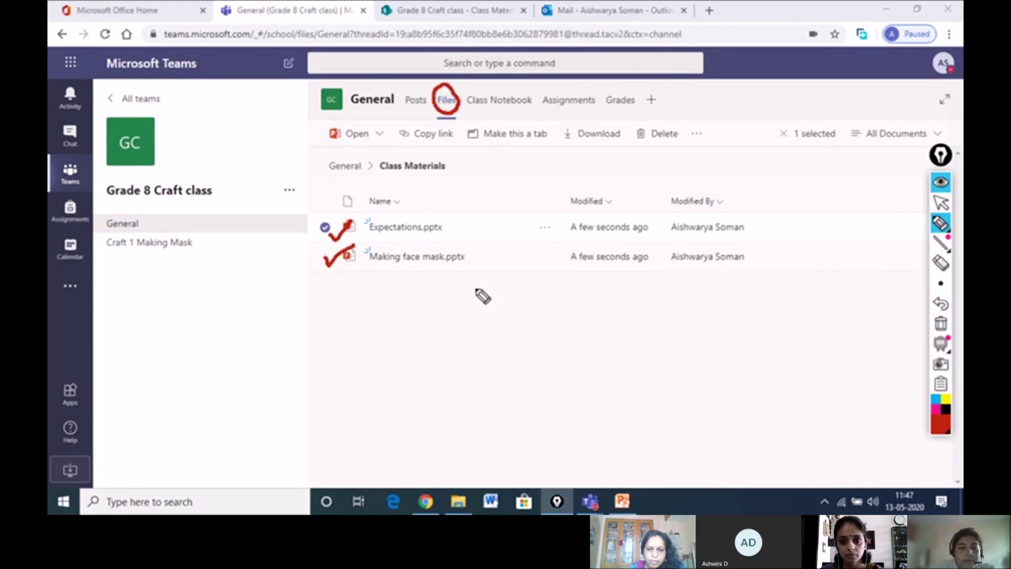
{"action": "left_click", "coordinate": [939, 204]}
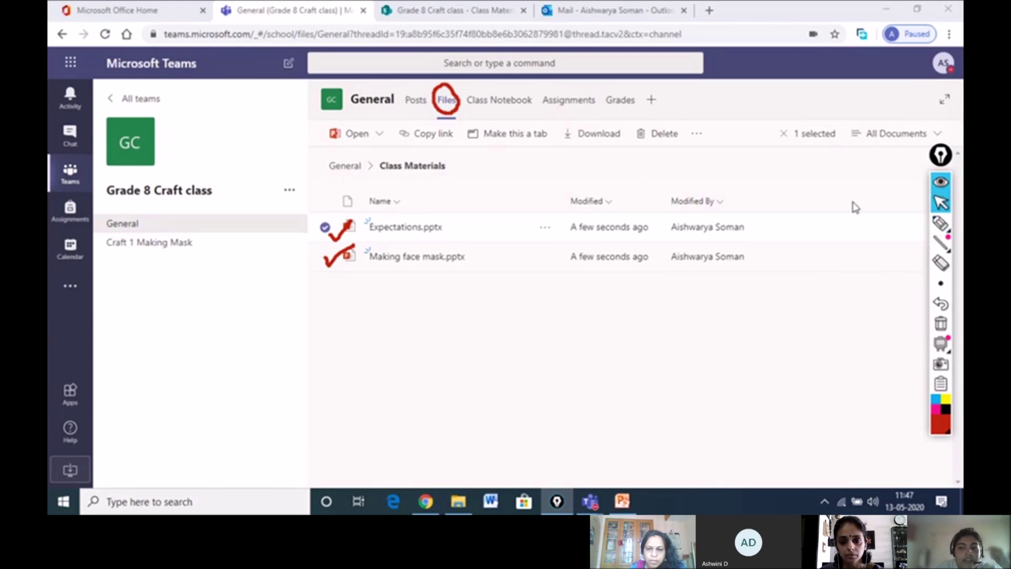
{"action": "left_click", "coordinate": [473, 8]}
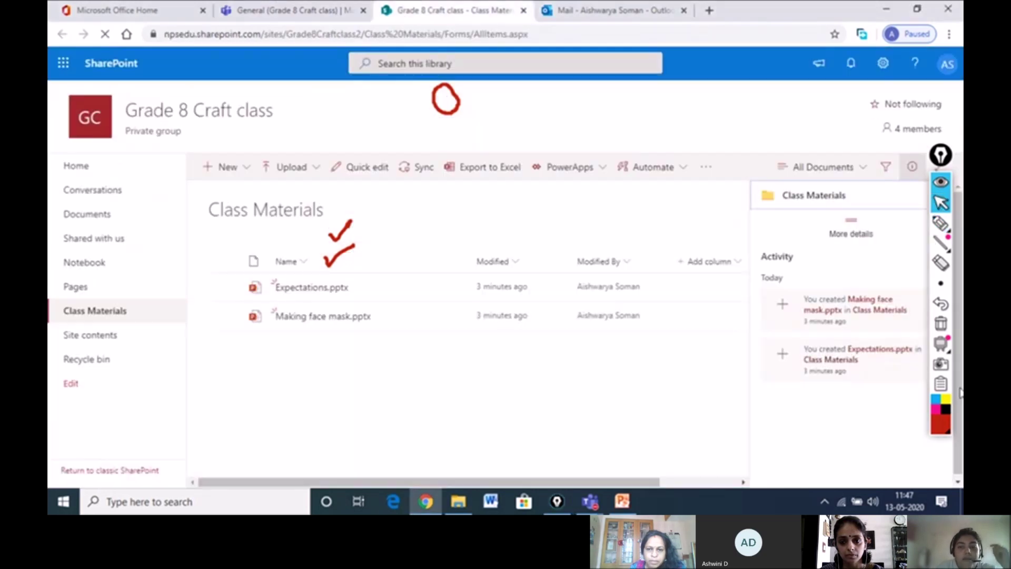
{"action": "left_click", "coordinate": [941, 323]}
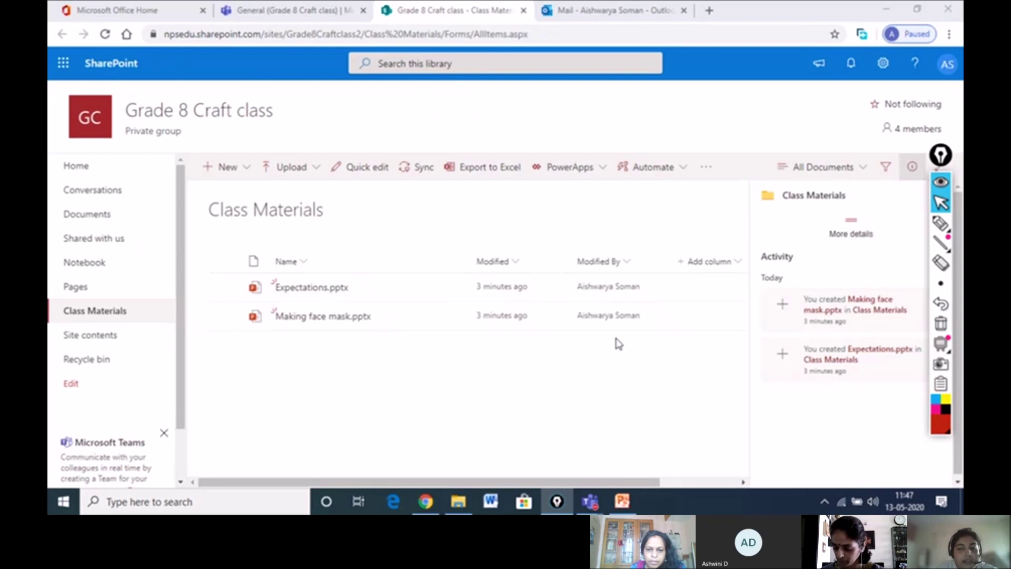
{"action": "left_click", "coordinate": [298, 7]}
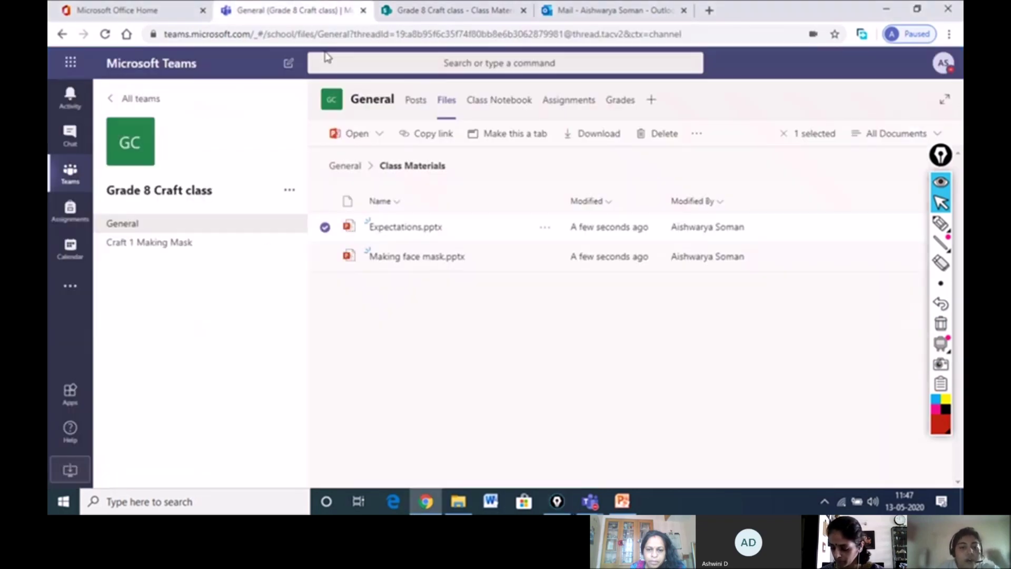
{"action": "left_click", "coordinate": [437, 11]}
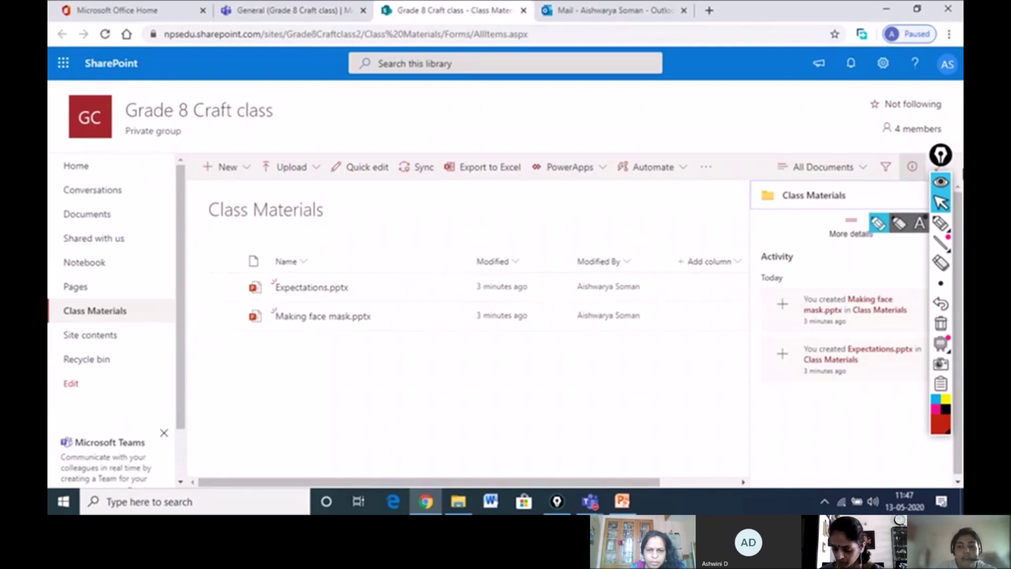
- Narrow the details area in the SharePoint library and display the available actions for Expectations.pptx
{"action": "left_click_drag", "start_coordinate": [751, 330], "coordinate": [875, 331]}
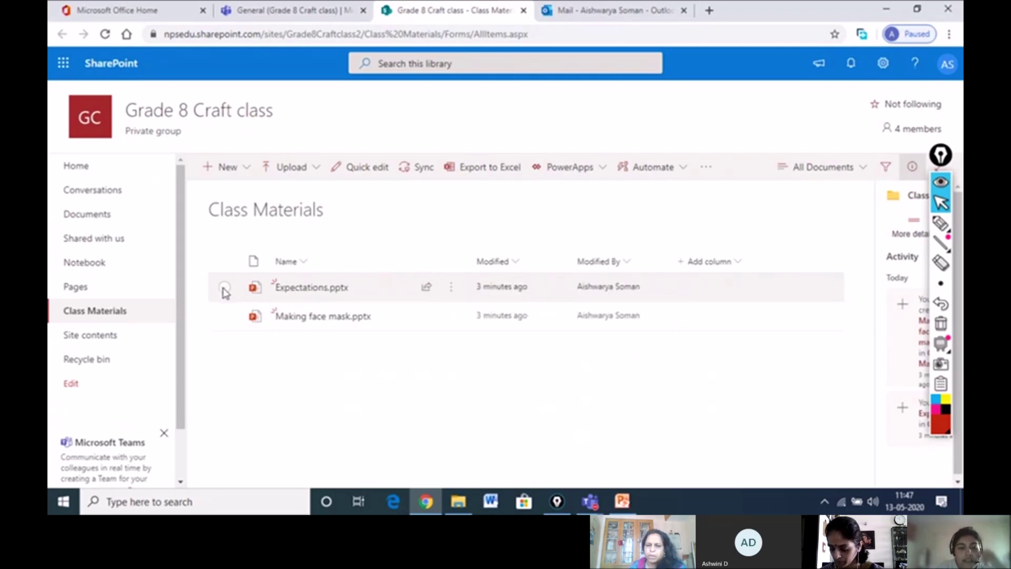
{"action": "left_click", "coordinate": [456, 297]}
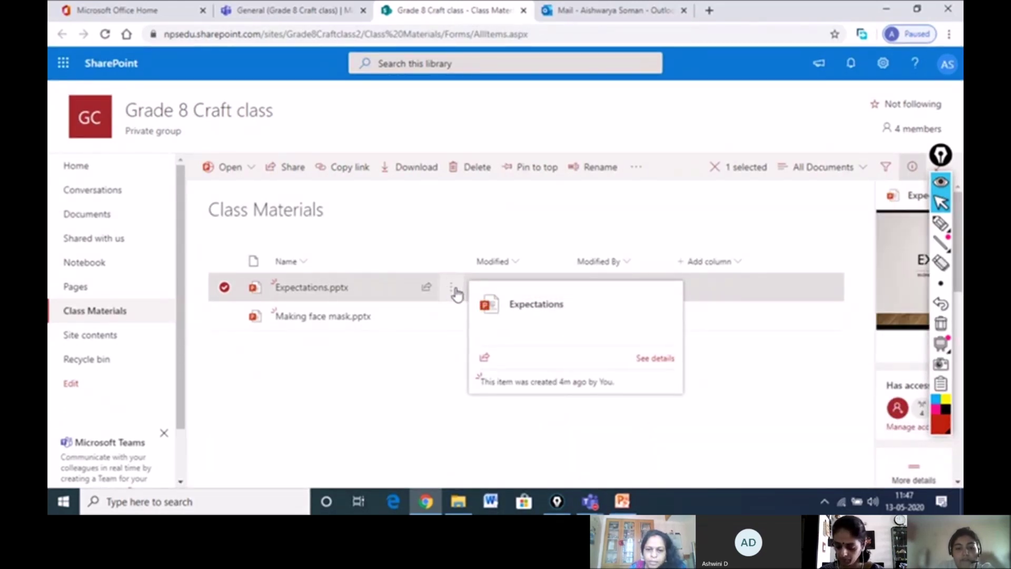
{"action": "left_click", "coordinate": [453, 289]}
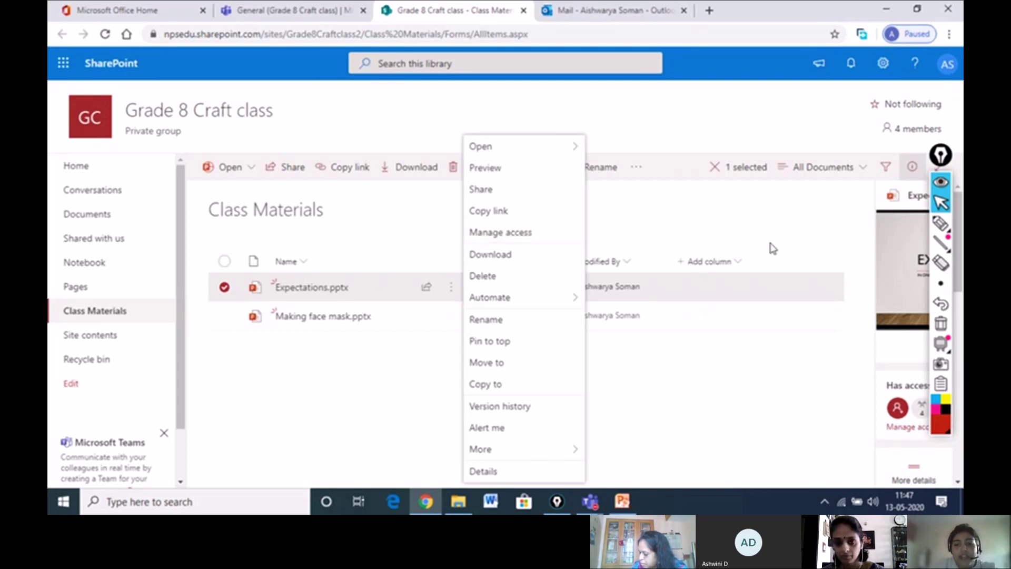
- Circle the Expectations file's more-actions control and the Manage access option in red, and clear the annotations
{"action": "mouse_move", "coordinate": [952, 234]}
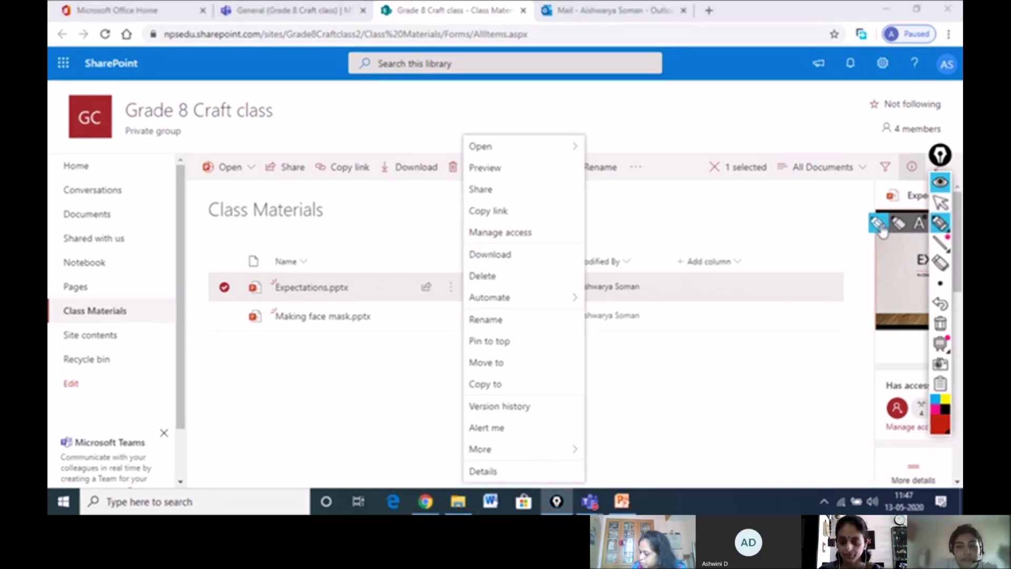
{"action": "left_click", "coordinate": [878, 223]}
{"action": "mouse_move", "coordinate": [450, 276]}
{"action": "left_mouse_down"}
{"action": "mouse_move", "coordinate": [446, 299]}
{"action": "mouse_move", "coordinate": [457, 278]}
{"action": "left_mouse_up"}
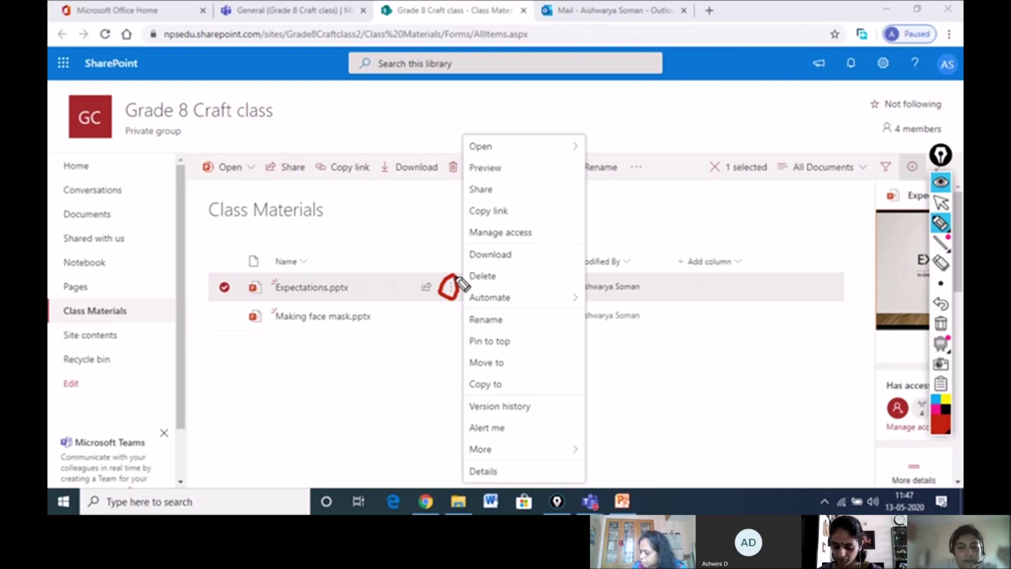
{"action": "mouse_move", "coordinate": [537, 221]}
{"action": "left_mouse_down"}
{"action": "mouse_move", "coordinate": [466, 235]}
{"action": "mouse_move", "coordinate": [524, 244]}
{"action": "mouse_move", "coordinate": [537, 224]}
{"action": "left_mouse_up"}
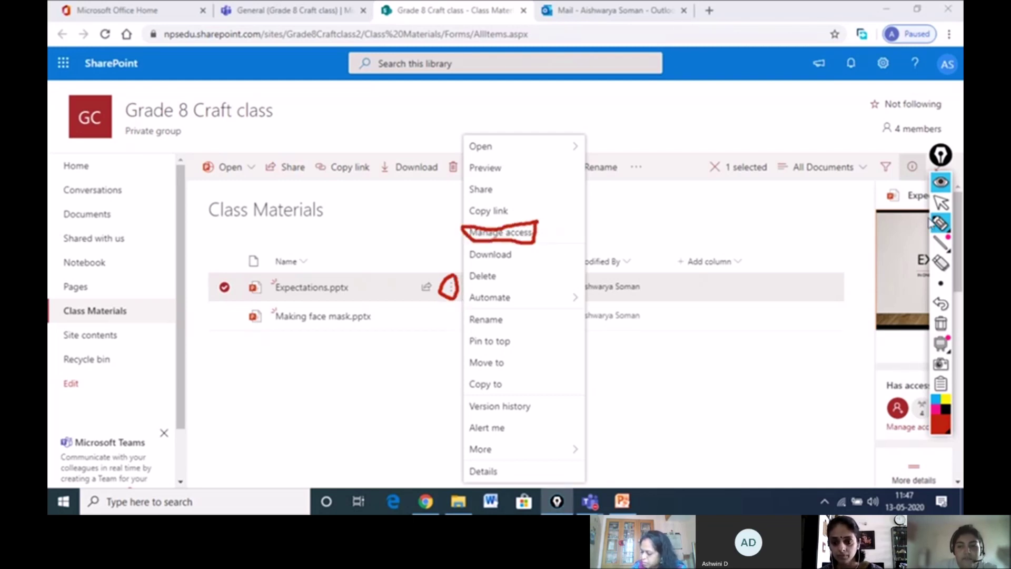
{"action": "left_click", "coordinate": [942, 324]}
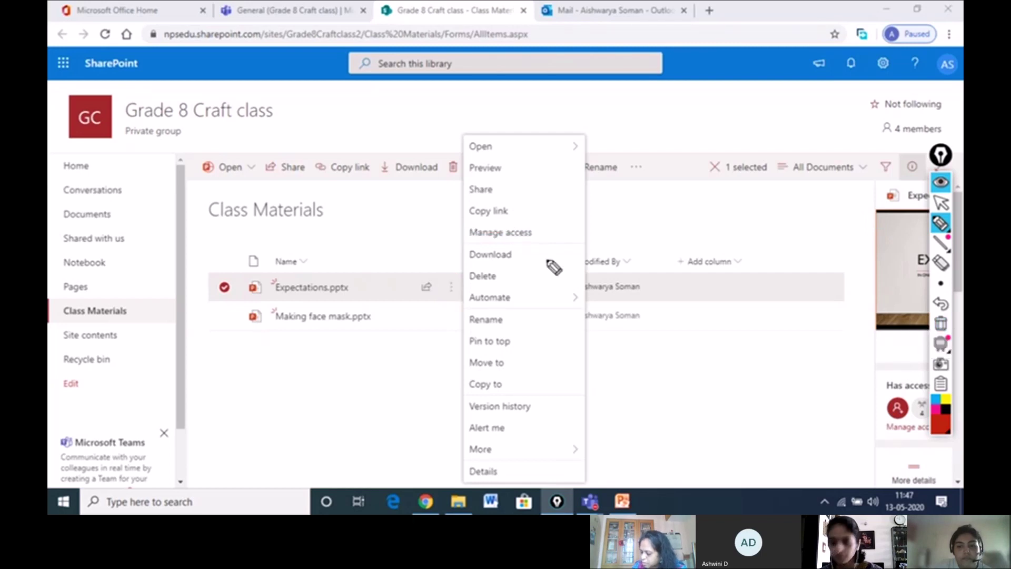
{"action": "left_click", "coordinate": [942, 203]}
- Open the access management for Expectations.pptx, collapse the annotation tools, and bring the Direct Access entries into full view
{"action": "left_click", "coordinate": [543, 232]}
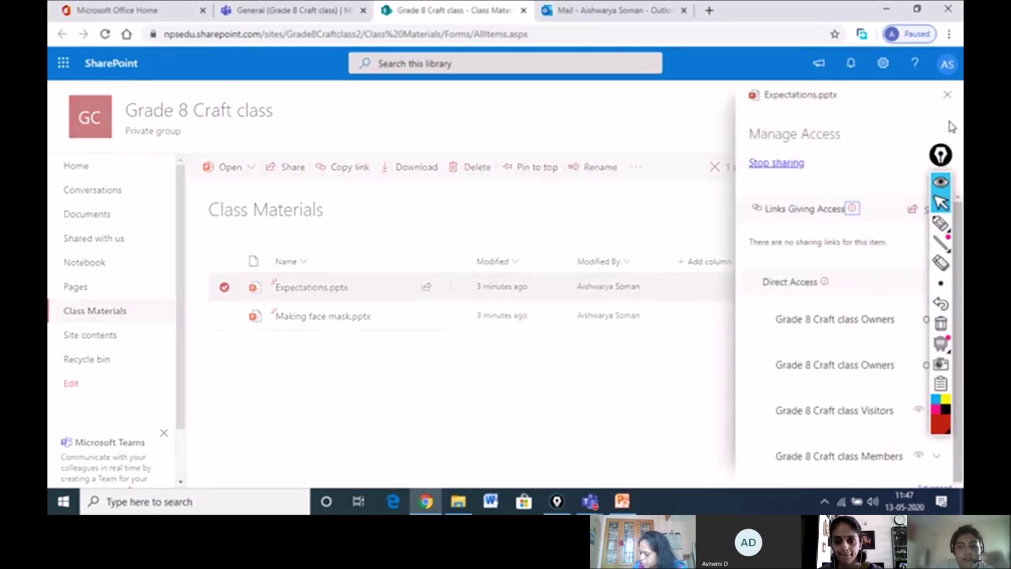
{"action": "left_click", "coordinate": [941, 156]}
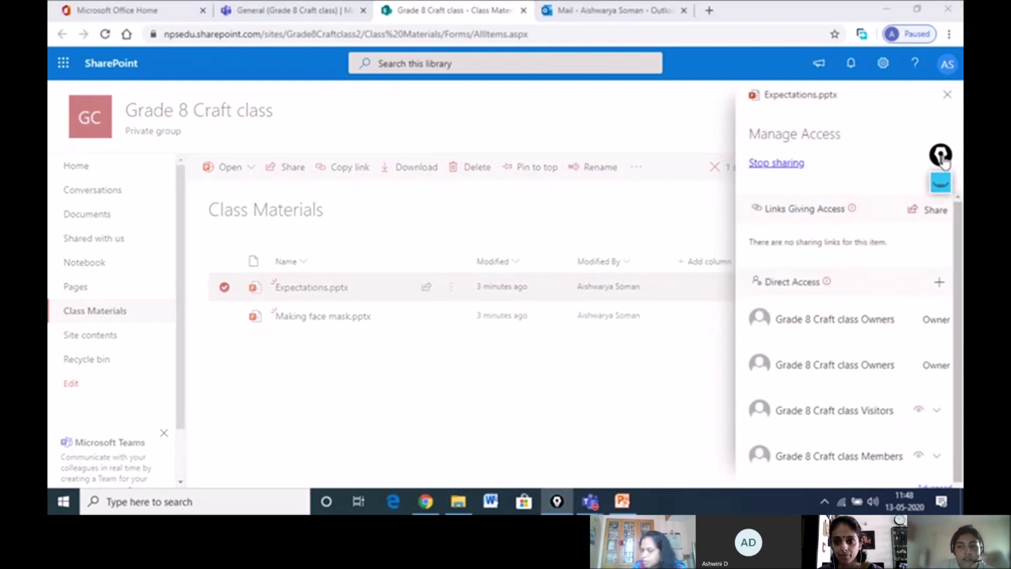
{"action": "scroll", "coordinate": [827, 346], "scroll_direction": "down", "scroll_amount": 1}
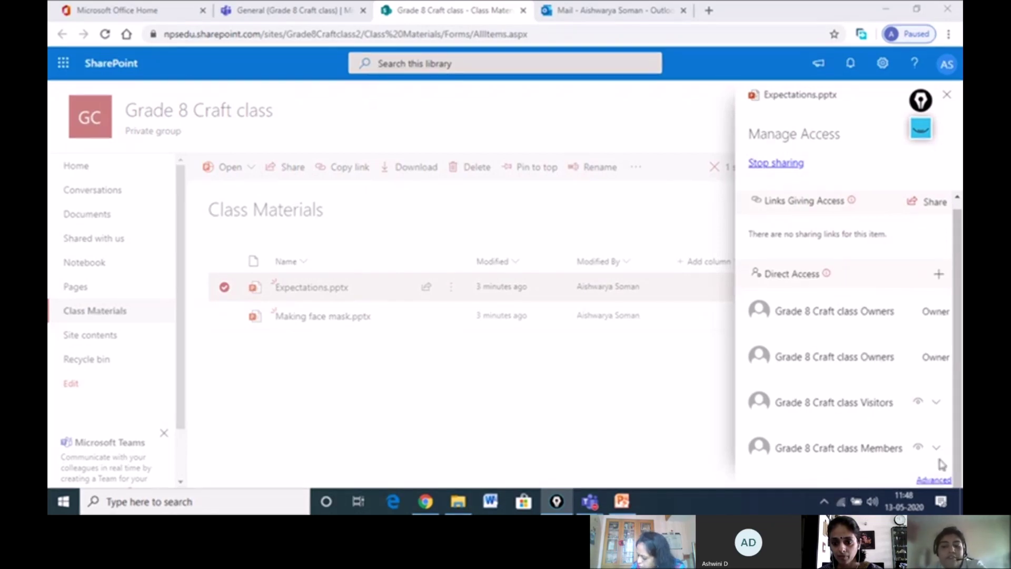
- Circle the Grade 8 Craft class Members entry with the red annotation pen and clear the drawing
{"action": "left_click", "coordinate": [921, 130]}
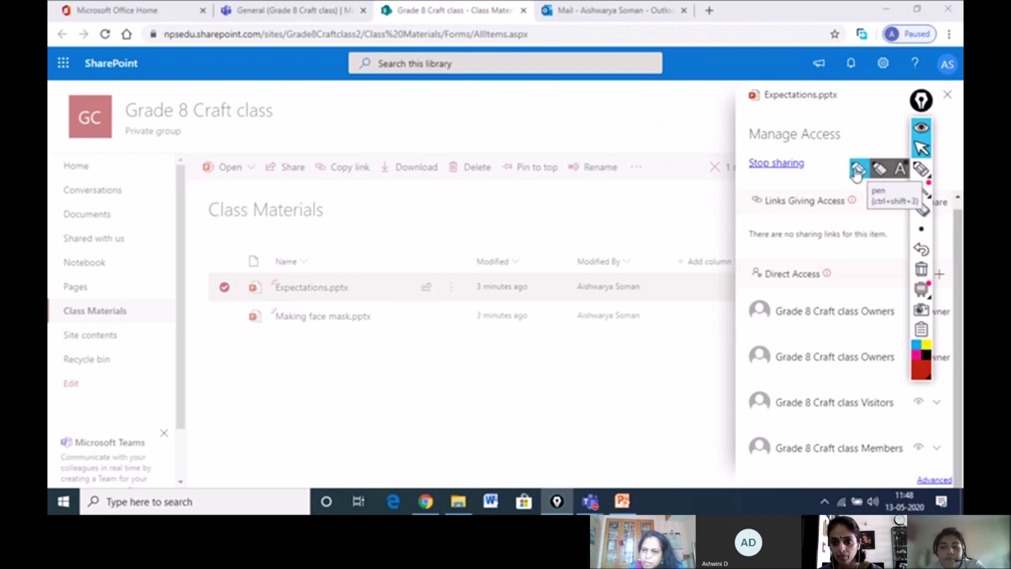
{"action": "left_click", "coordinate": [921, 169]}
{"action": "mouse_move", "coordinate": [805, 435]}
{"action": "left_mouse_down"}
{"action": "mouse_move", "coordinate": [773, 448]}
{"action": "mouse_move", "coordinate": [782, 470]}
{"action": "mouse_move", "coordinate": [901, 466]}
{"action": "mouse_move", "coordinate": [906, 442]}
{"action": "mouse_move", "coordinate": [869, 429]}
{"action": "mouse_move", "coordinate": [809, 436]}
{"action": "left_mouse_up"}
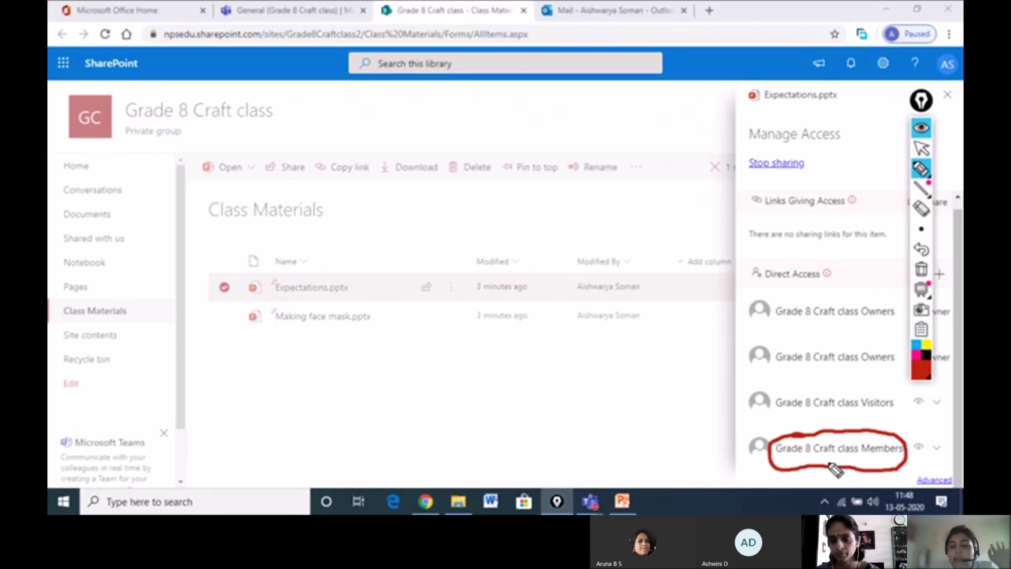
{"action": "left_click", "coordinate": [920, 270]}
{"action": "left_click", "coordinate": [922, 148]}
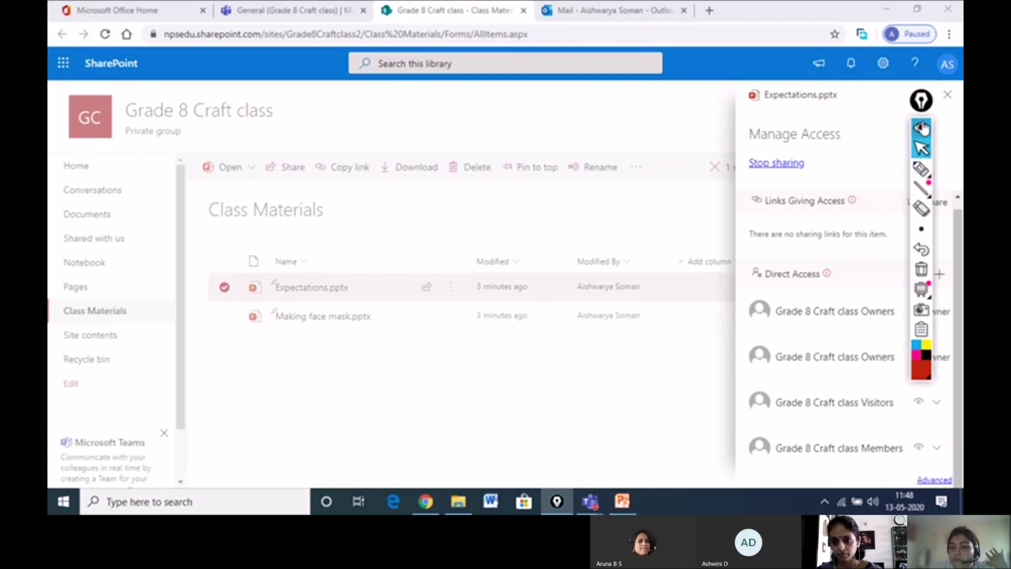
- Show the access options for Grade 8 Craft class Members on Expectations.pptx and keep Can view selected
{"action": "left_click", "coordinate": [922, 130]}
{"action": "left_click", "coordinate": [938, 449]}
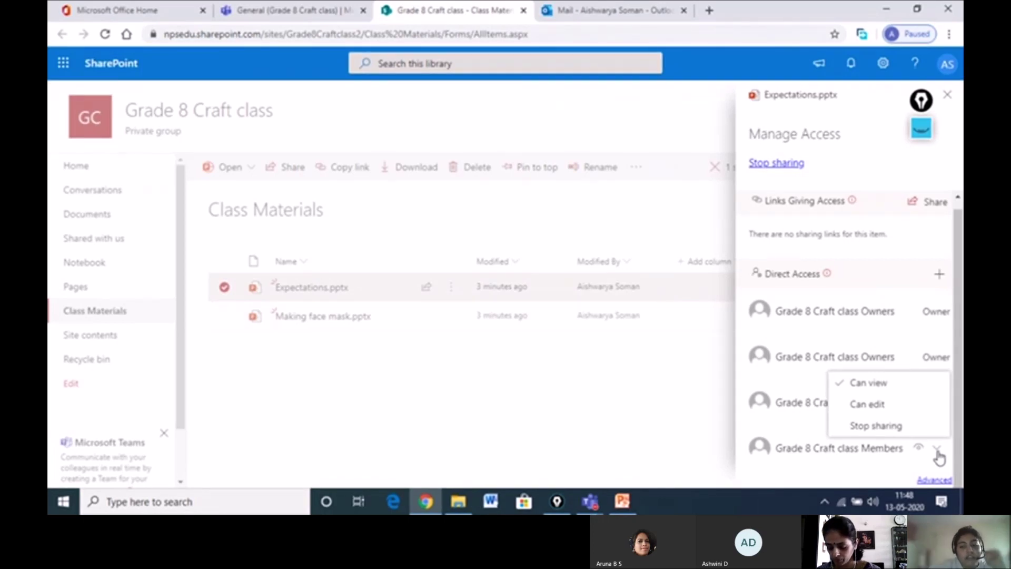
{"action": "left_click", "coordinate": [864, 388]}
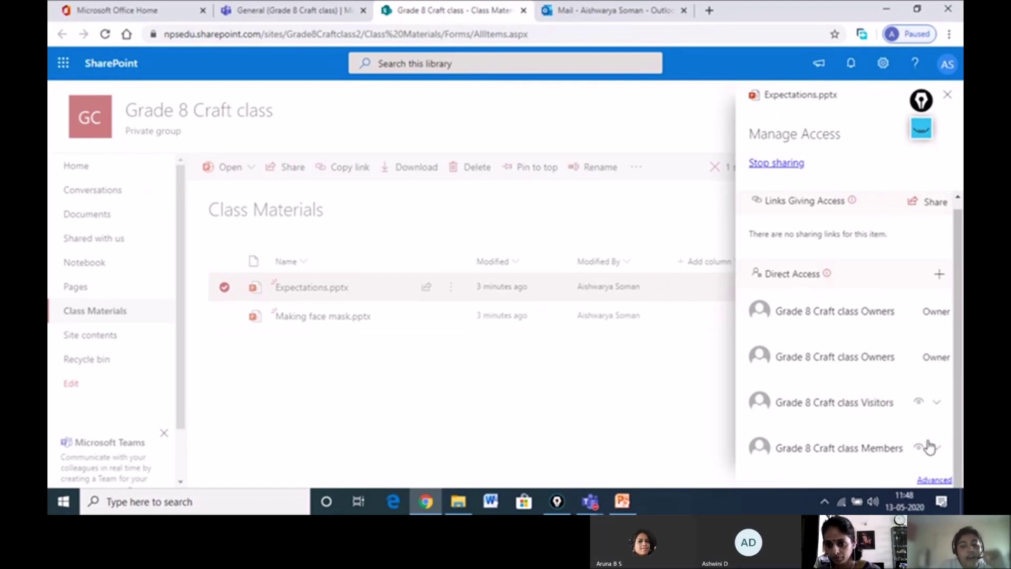
{"action": "left_click", "coordinate": [935, 447]}
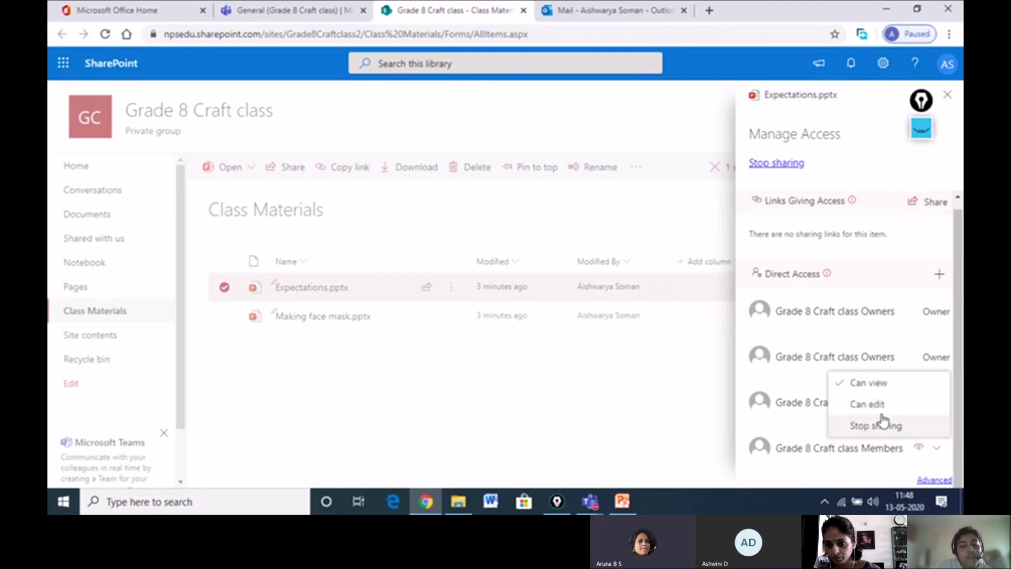
{"action": "left_click", "coordinate": [869, 387]}
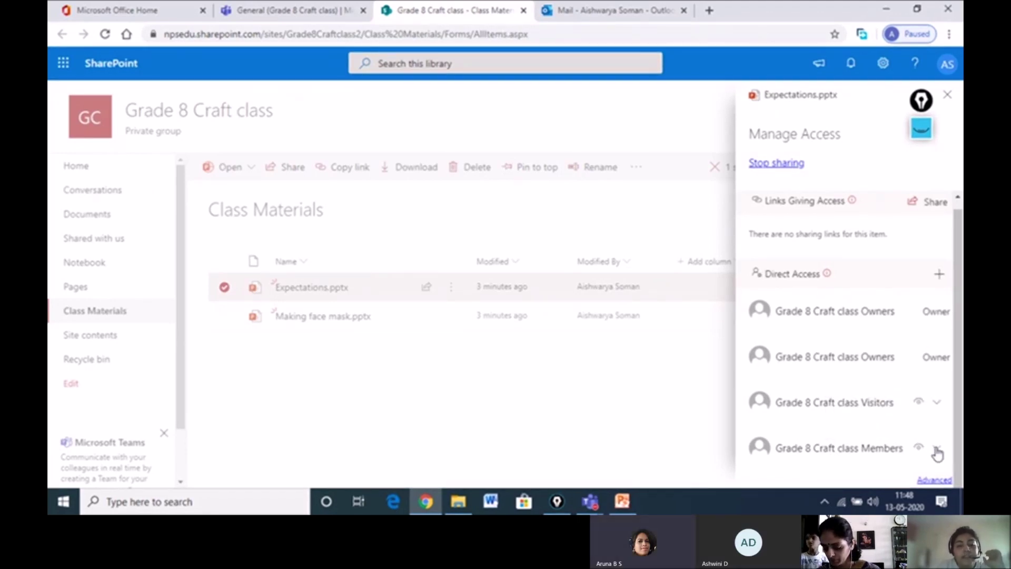
- Switch the Grade 8 Craft class Members' access to Can edit and return it to Can view
{"action": "left_click", "coordinate": [937, 450]}
{"action": "left_click", "coordinate": [864, 407]}
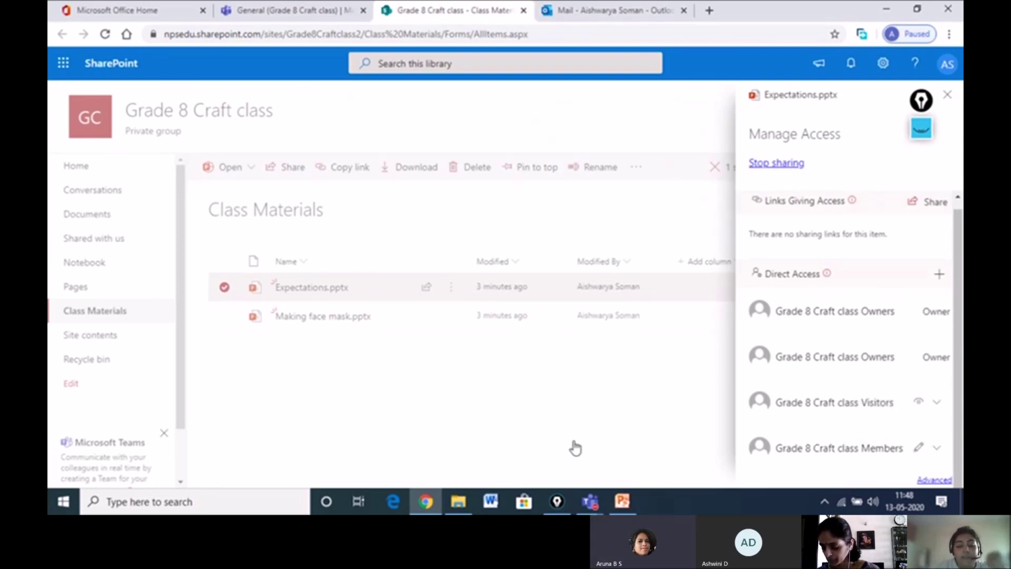
{"action": "left_click", "coordinate": [936, 452]}
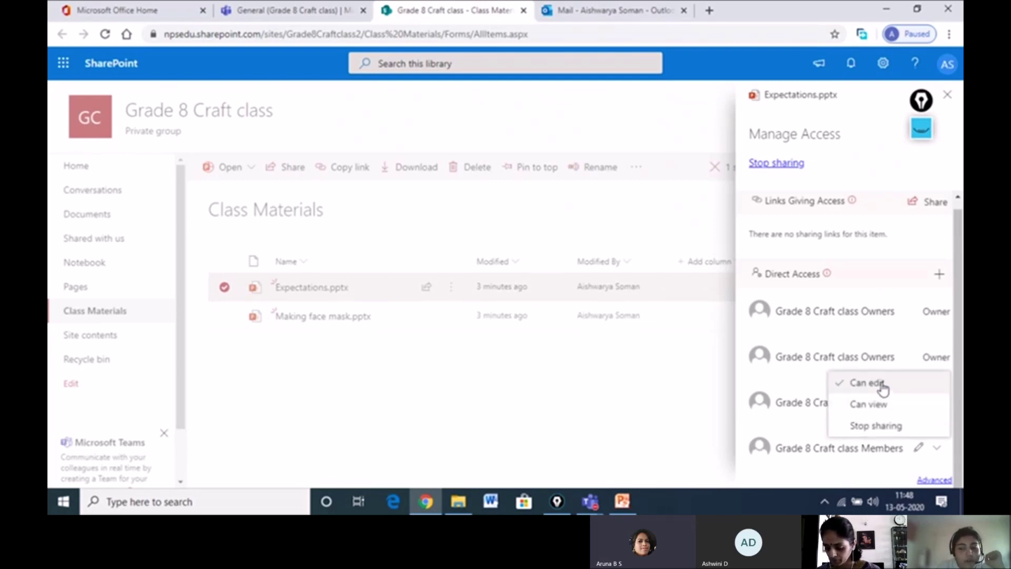
{"action": "left_click", "coordinate": [872, 405]}
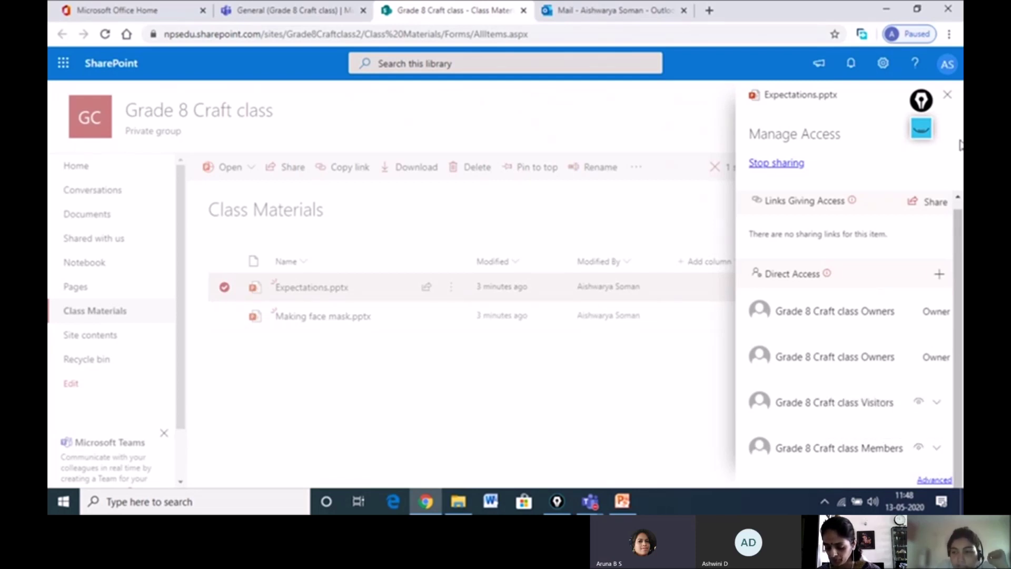
- Circle the view-only symbol beside Grade 8 Craft class Members with the red annotation pen and clear the drawing
{"action": "left_click", "coordinate": [923, 130]}
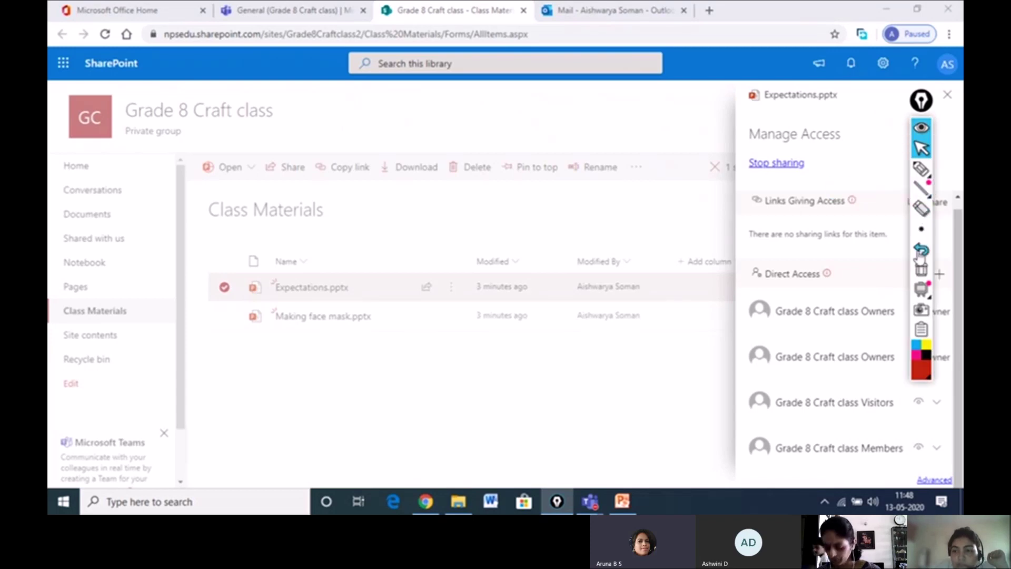
{"action": "mouse_move", "coordinate": [921, 169]}
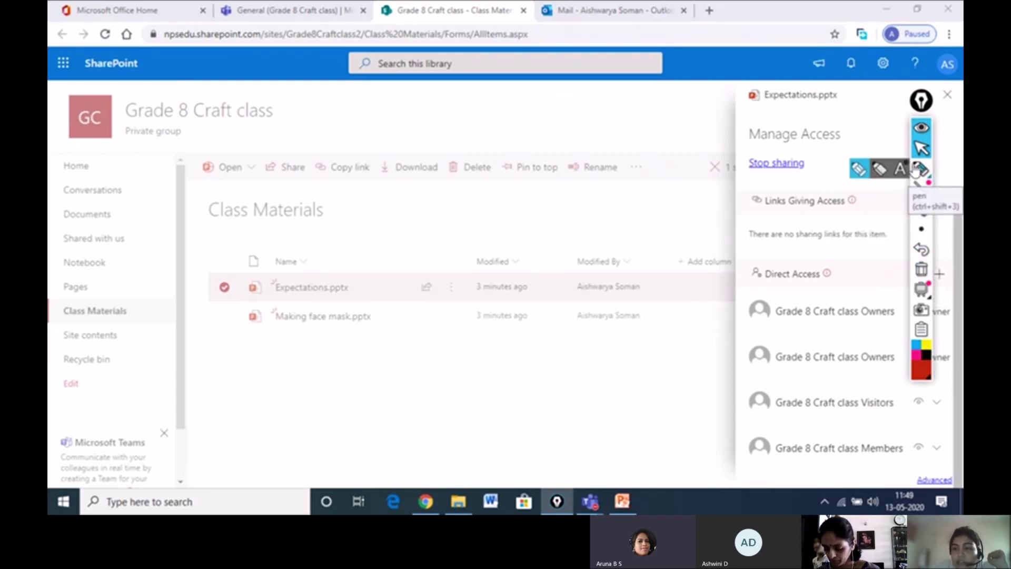
{"action": "left_click", "coordinate": [859, 172]}
{"action": "mouse_move", "coordinate": [926, 435]}
{"action": "left_mouse_down"}
{"action": "mouse_move", "coordinate": [904, 446]}
{"action": "mouse_move", "coordinate": [921, 463]}
{"action": "mouse_move", "coordinate": [927, 437]}
{"action": "left_mouse_up"}
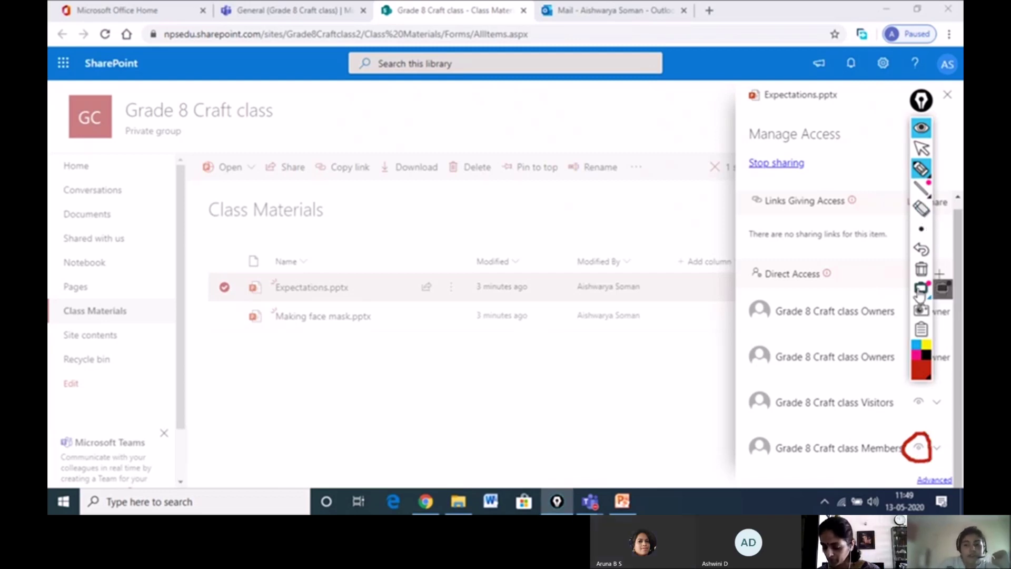
{"action": "left_click", "coordinate": [921, 269]}
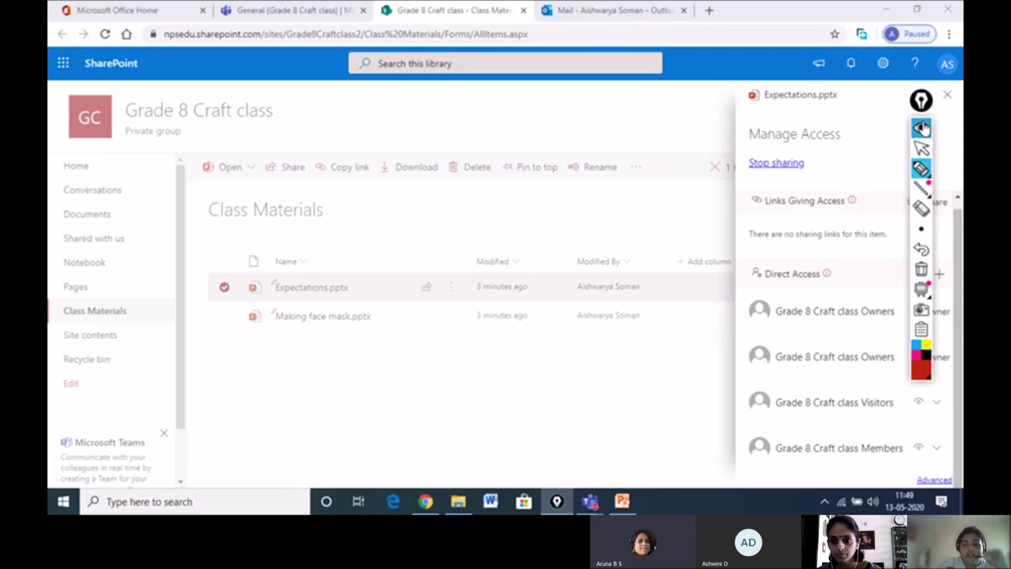
- Collapse the annotation tools, then close the Manage Access details and the SharePoint library to return to the team's files
{"action": "left_click", "coordinate": [922, 128]}
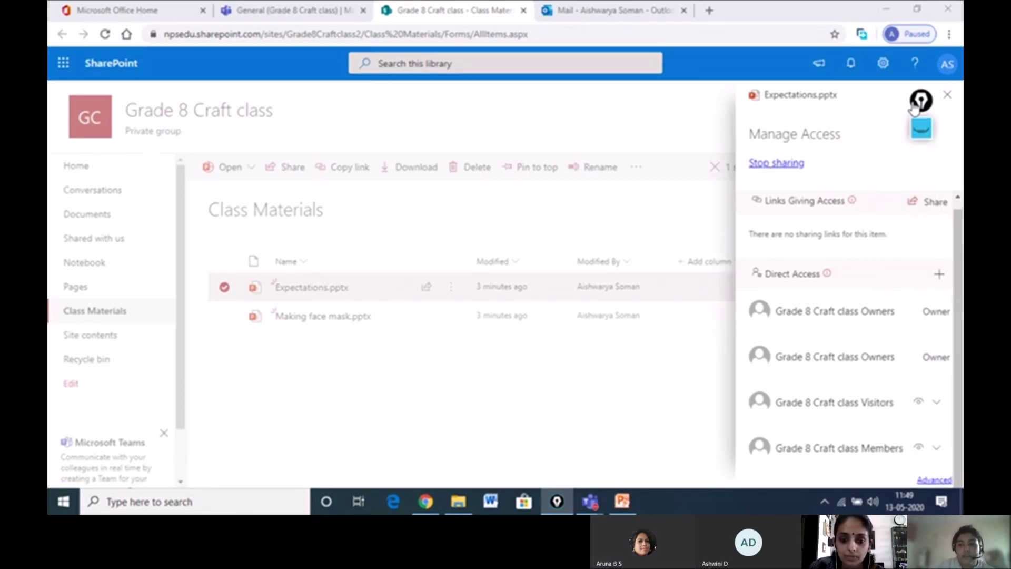
{"action": "left_click", "coordinate": [948, 96]}
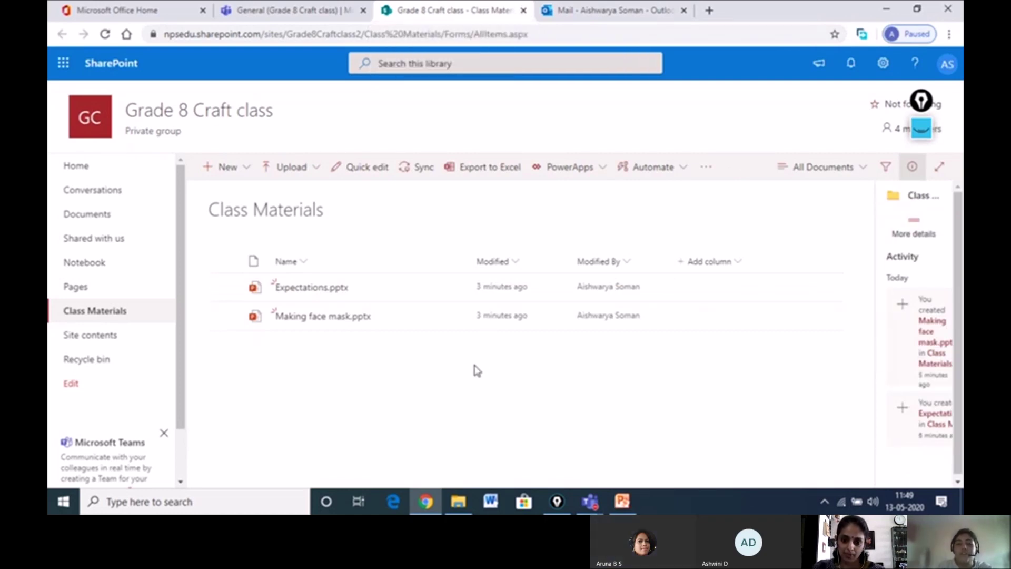
{"action": "left_click", "coordinate": [523, 10]}
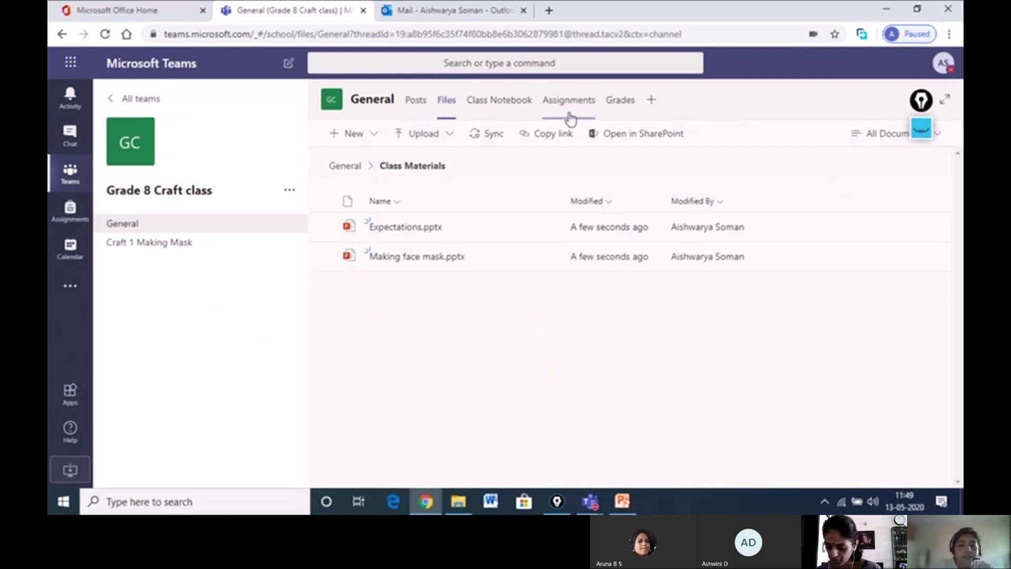
- Mark the Assignments heading of the General channel with the red annotation pen and clear the drawing
{"action": "left_click", "coordinate": [921, 134]}
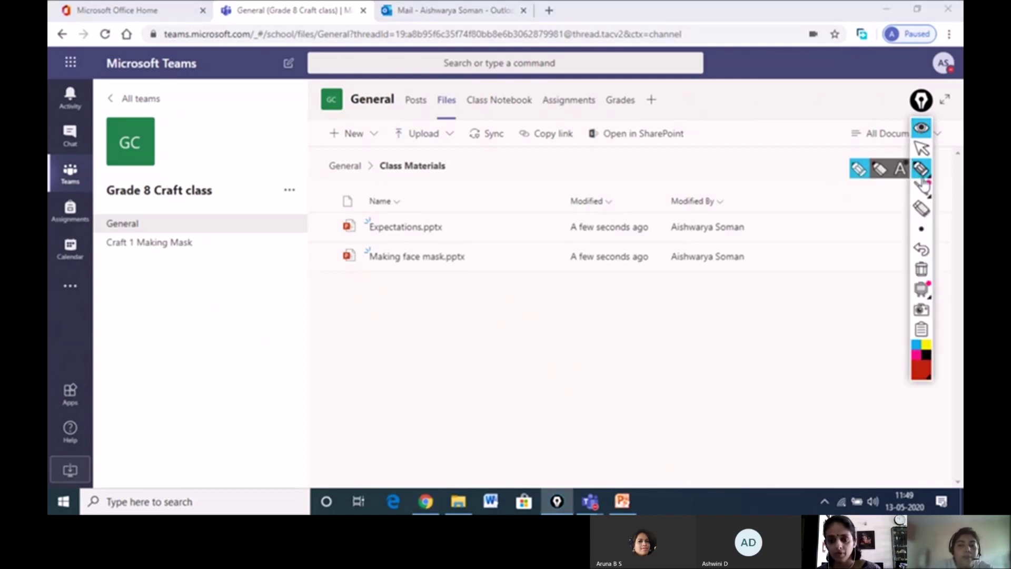
{"action": "left_click_drag", "start_coordinate": [553, 112], "coordinate": [585, 97]}
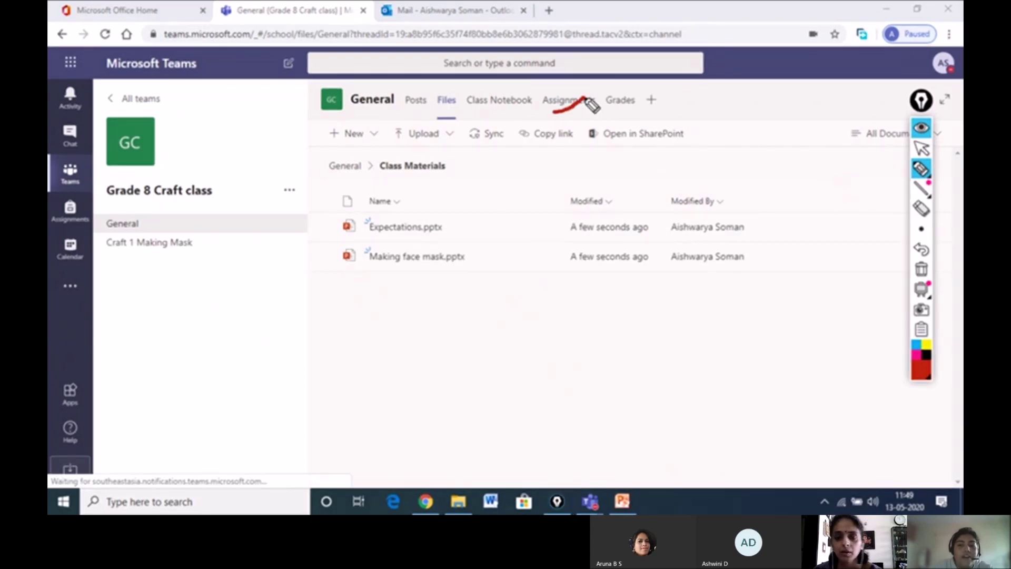
{"action": "left_click", "coordinate": [921, 272]}
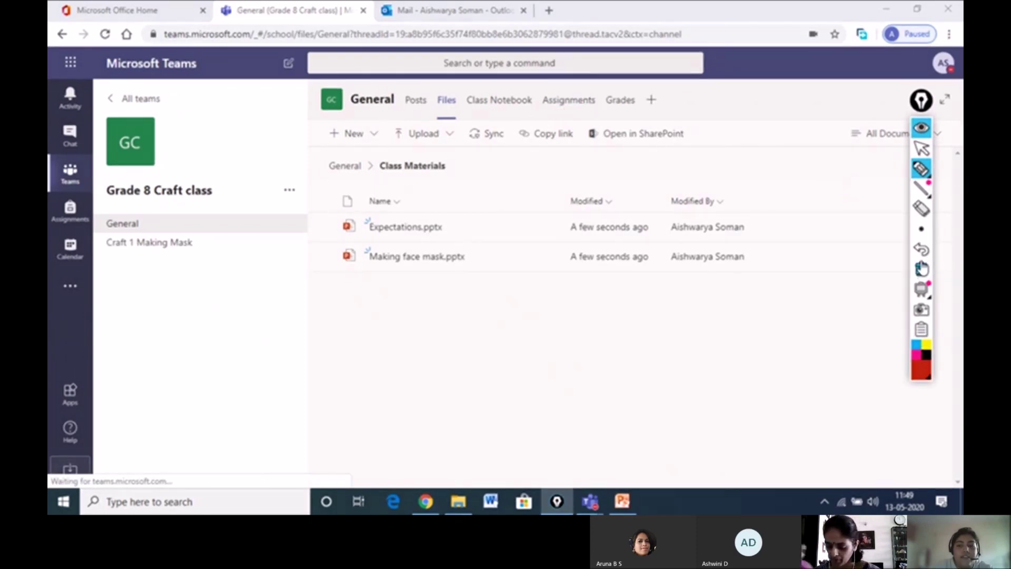
{"action": "left_click", "coordinate": [921, 149]}
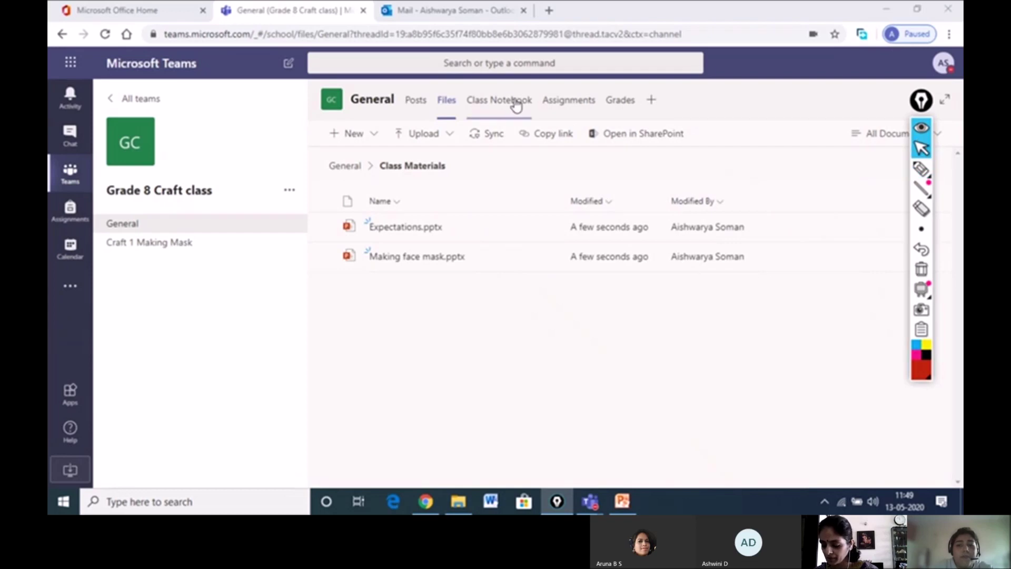
- Open the class's Assignments area, get past its welcome page, and create a new assignment
{"action": "left_click", "coordinate": [559, 105]}
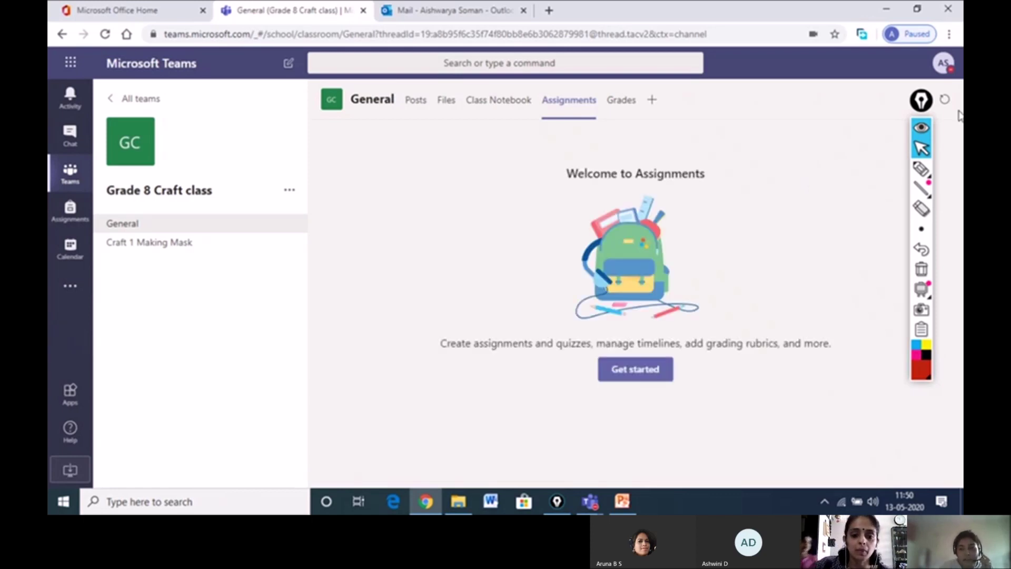
{"action": "left_click", "coordinate": [919, 102]}
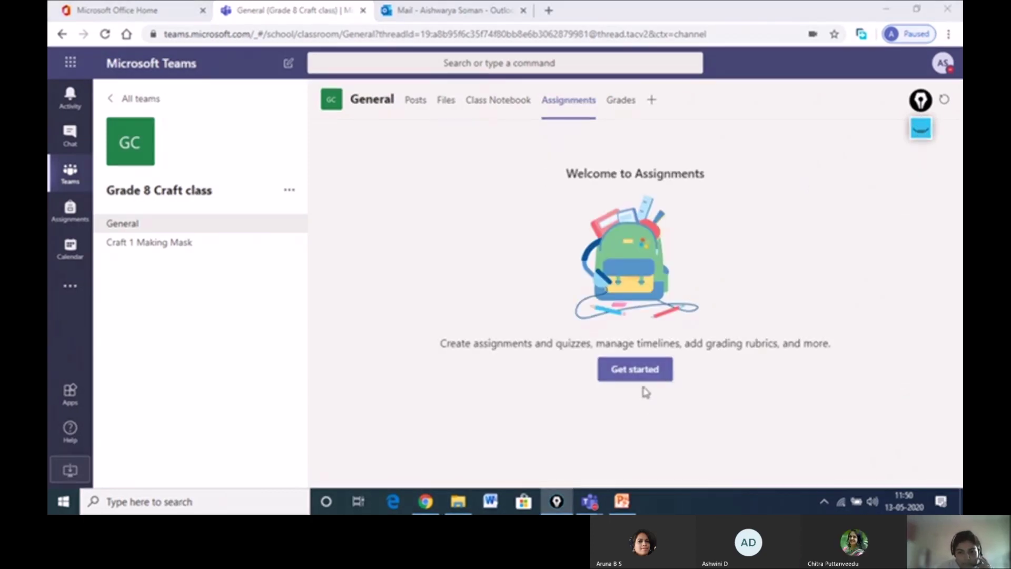
{"action": "left_click", "coordinate": [630, 374]}
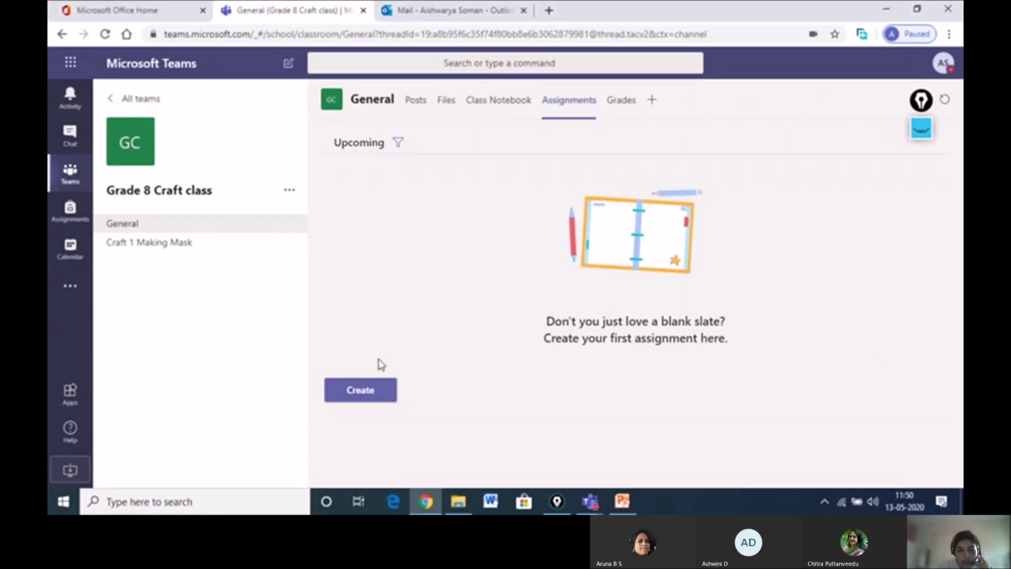
{"action": "left_click", "coordinate": [368, 401]}
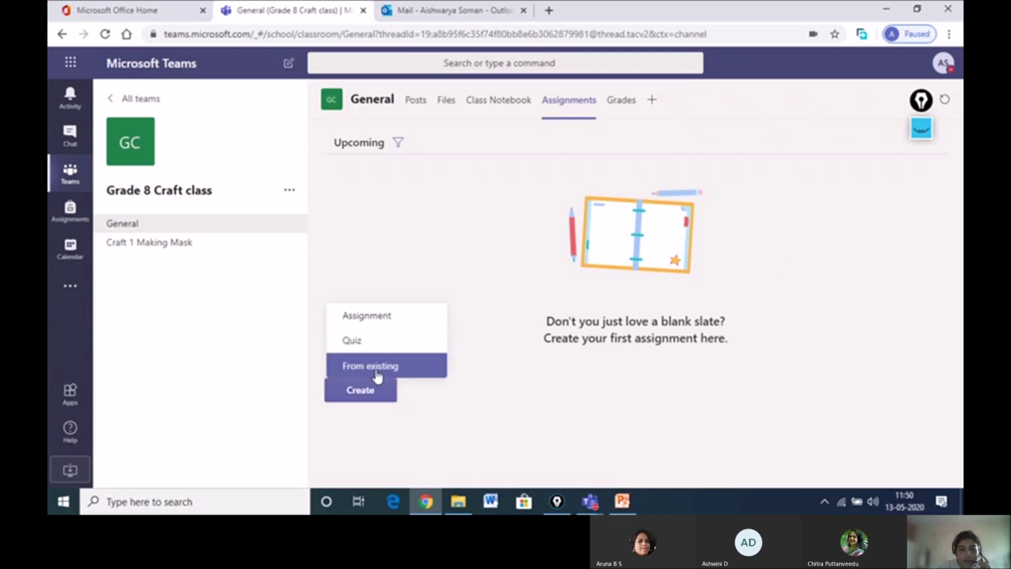
{"action": "left_click", "coordinate": [384, 320]}
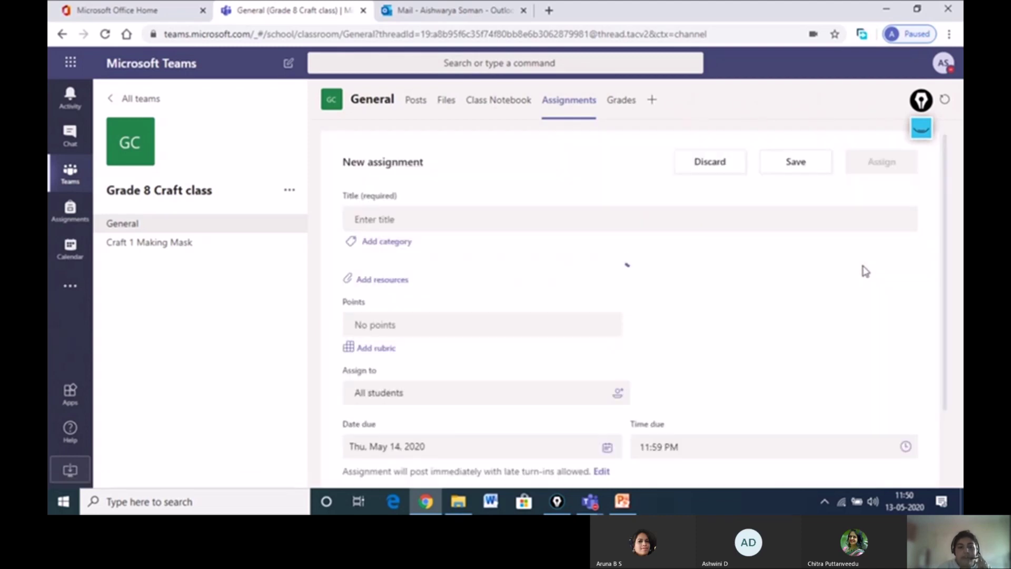
- Title the assignment "Craft 1 : Making Mask" and open its instructions for editing
{"action": "left_click", "coordinate": [421, 220]}
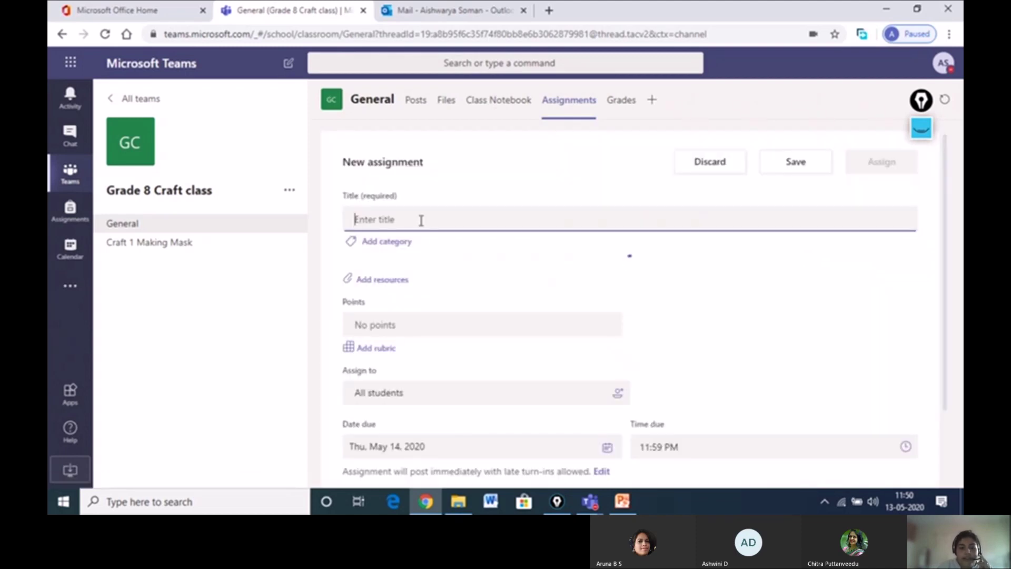
{"action": "type", "text": "d"}
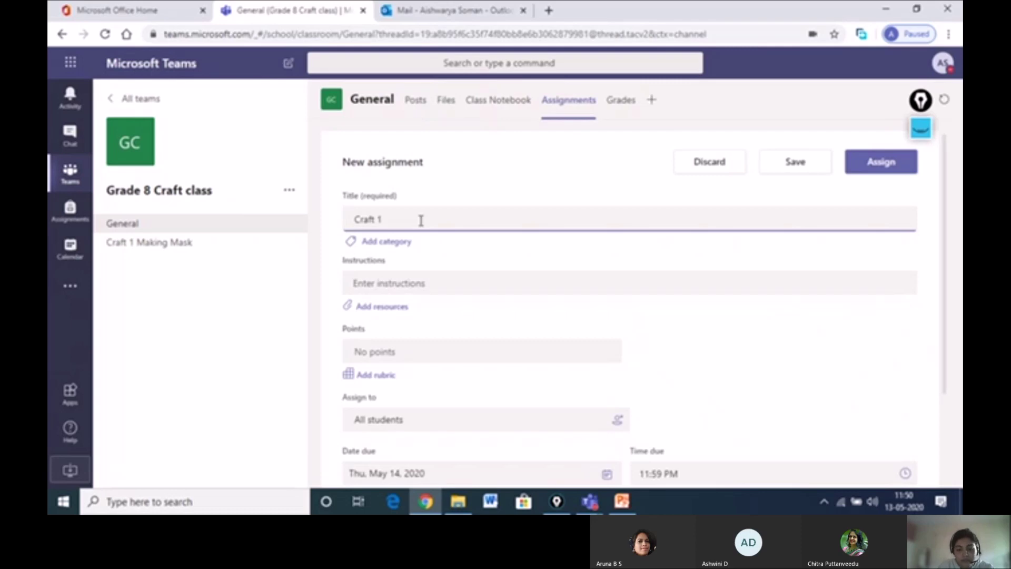
{"action": "type", "text": "aking Mask"}
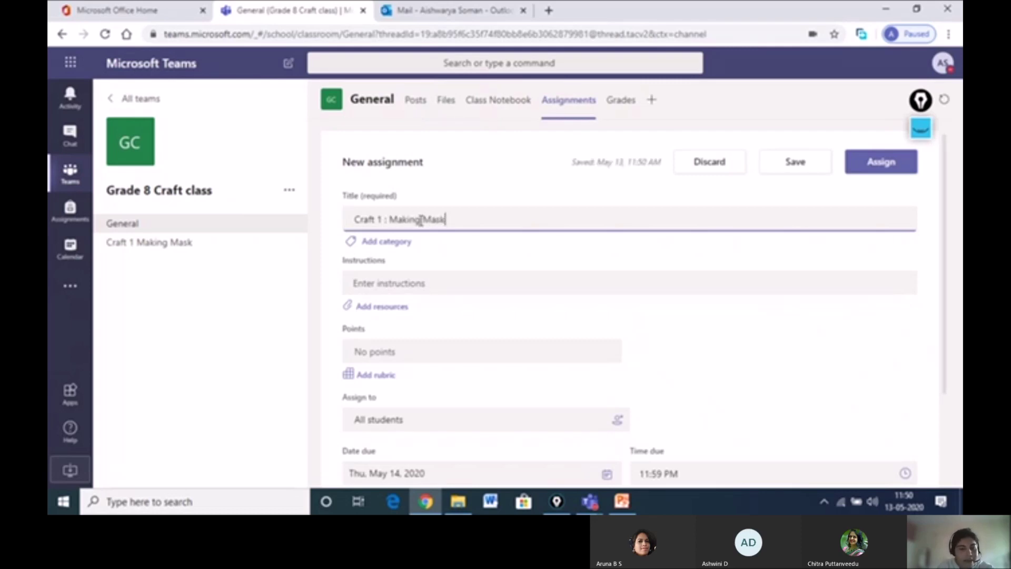
{"action": "left_click", "coordinate": [444, 285]}
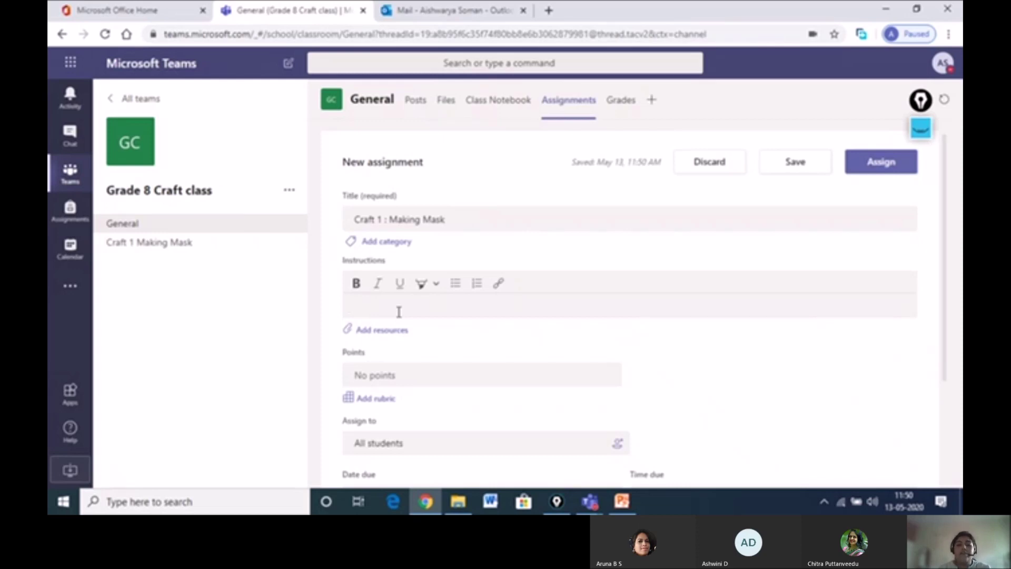
- Circle the assignment's Add resources option with the red annotation pen, clear the drawing, and collapse the annotation tools
{"action": "left_click", "coordinate": [920, 128]}
{"action": "mouse_move", "coordinate": [923, 171]}
{"action": "left_click", "coordinate": [859, 171]}
{"action": "mouse_move", "coordinate": [349, 314]}
{"action": "left_mouse_down"}
{"action": "mouse_move", "coordinate": [422, 315]}
{"action": "mouse_move", "coordinate": [384, 302]}
{"action": "mouse_move", "coordinate": [369, 311]}
{"action": "left_mouse_up"}
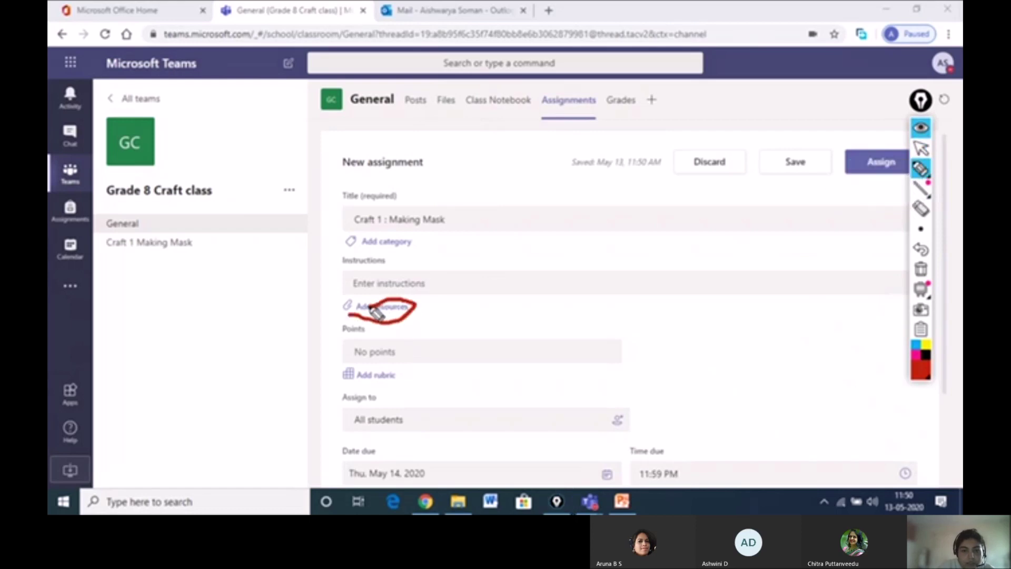
{"action": "left_click", "coordinate": [921, 269]}
{"action": "left_click", "coordinate": [921, 149]}
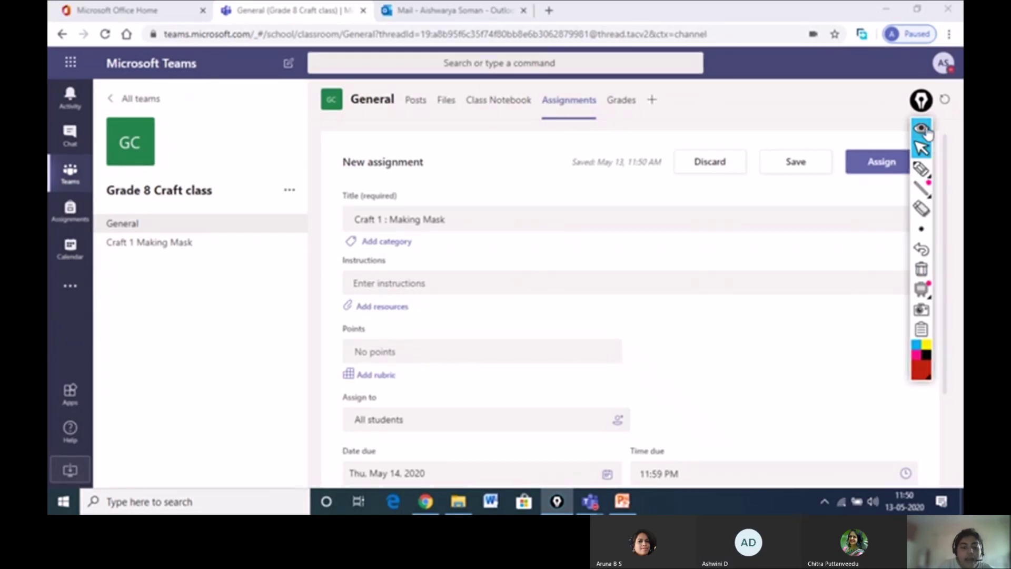
{"action": "left_click", "coordinate": [926, 131]}
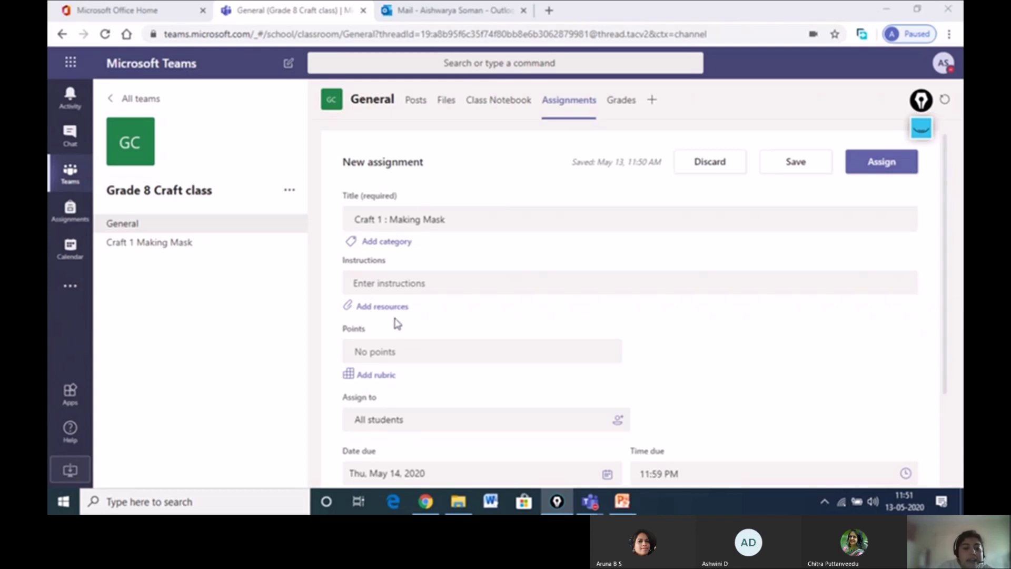
- View the sources for attaching assignment resources without attaching anything, and review the points, recipients and due date settings
{"action": "left_click", "coordinate": [419, 309]}
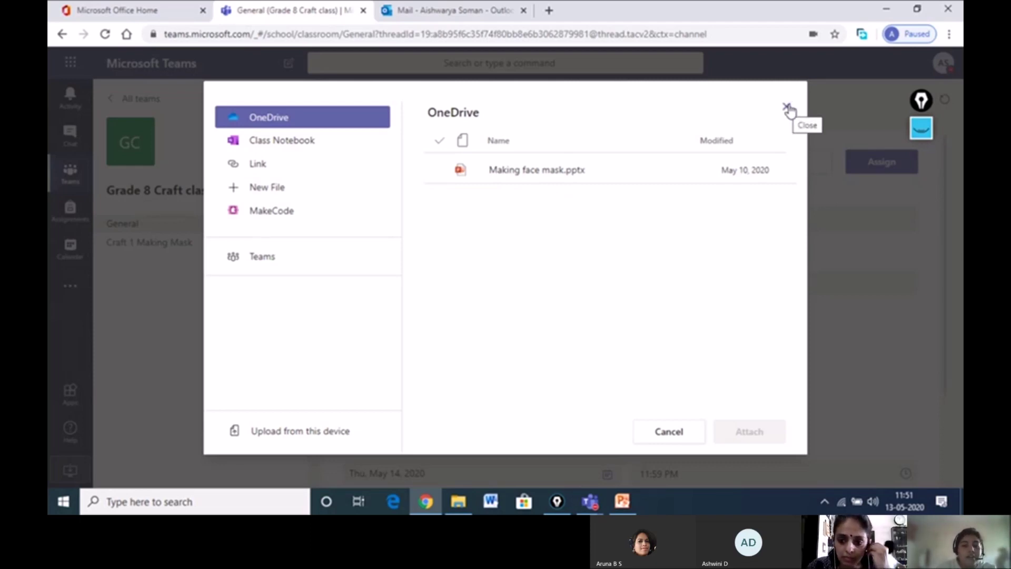
{"action": "key", "text": "Escape"}
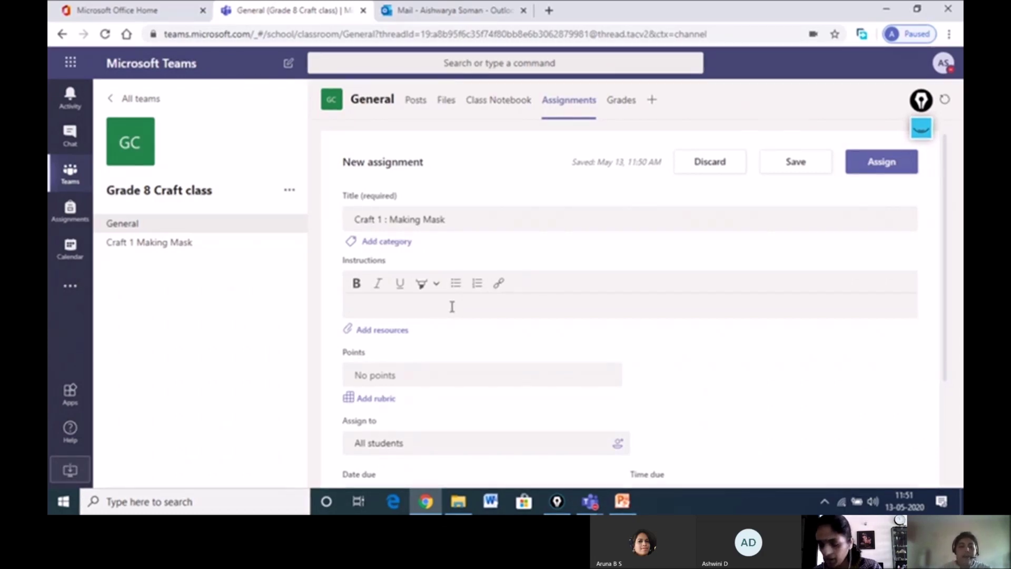
{"action": "scroll", "coordinate": [449, 309], "scroll_direction": "down", "scroll_amount": 3}
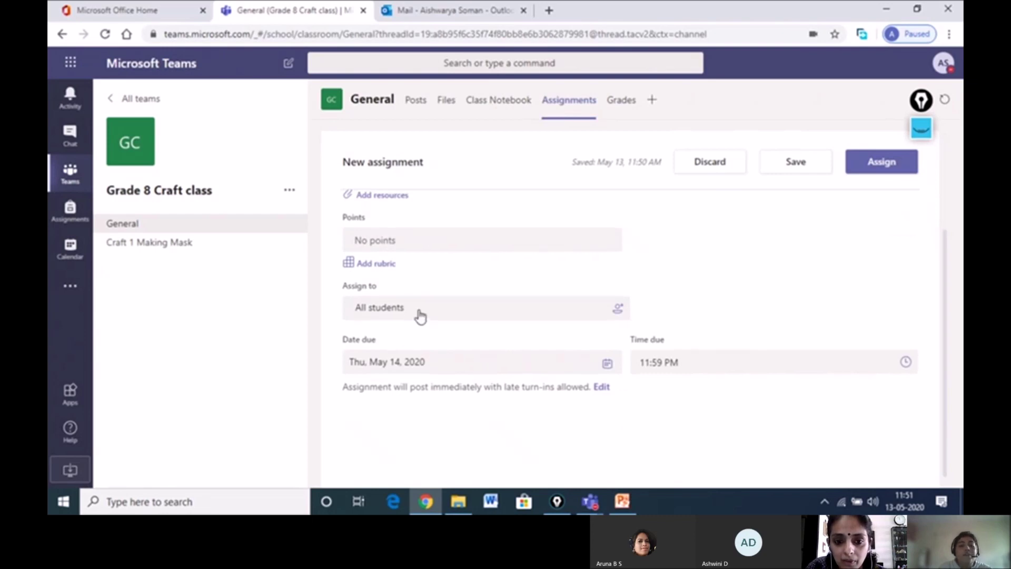
{"action": "scroll", "coordinate": [419, 318], "scroll_direction": "down", "scroll_amount": 1}
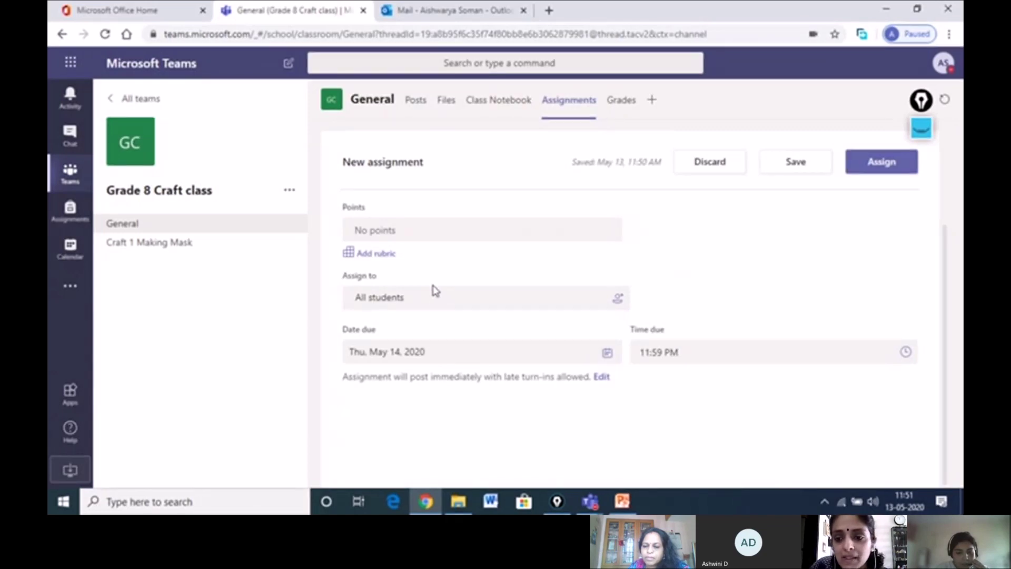
{"action": "scroll", "coordinate": [706, 311], "scroll_direction": "up", "scroll_amount": 2}
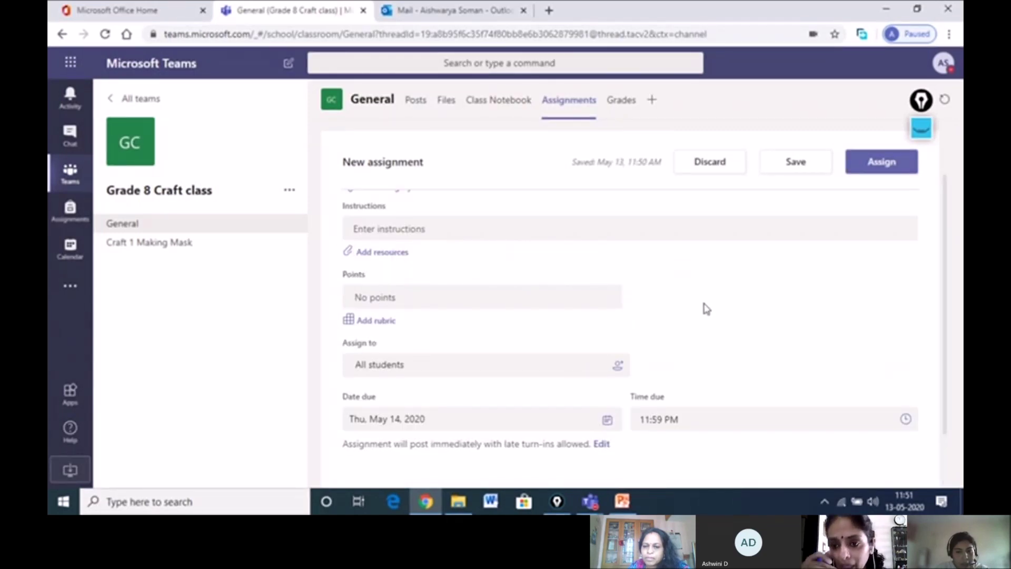
- Review the new assignment's fields and view the due date calendar without changing the date
{"action": "scroll", "coordinate": [706, 309], "scroll_direction": "up", "scroll_amount": 1}
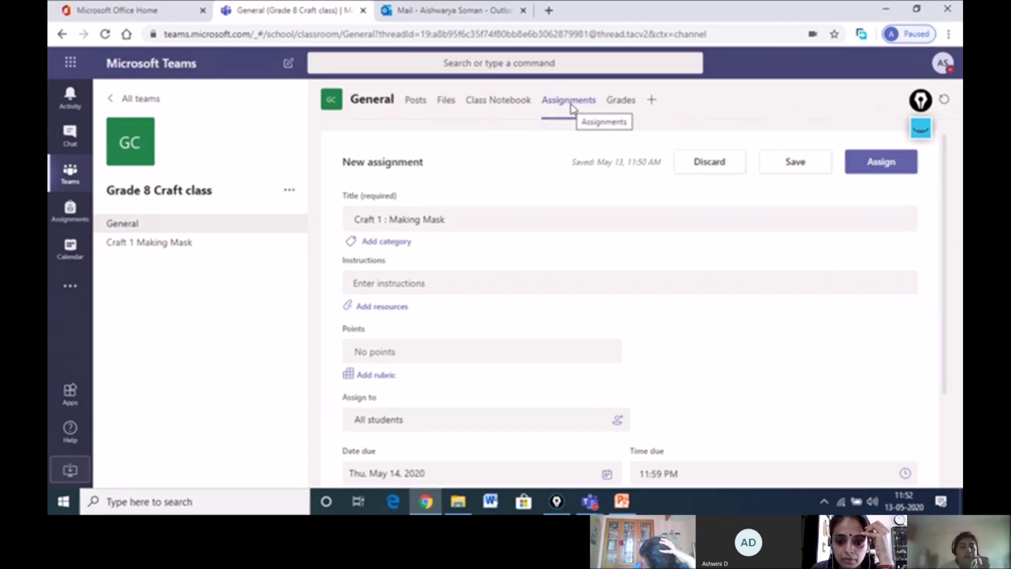
{"action": "scroll", "coordinate": [628, 221], "scroll_direction": "down", "scroll_amount": 1}
{"action": "scroll", "coordinate": [721, 285], "scroll_direction": "up", "scroll_amount": 1}
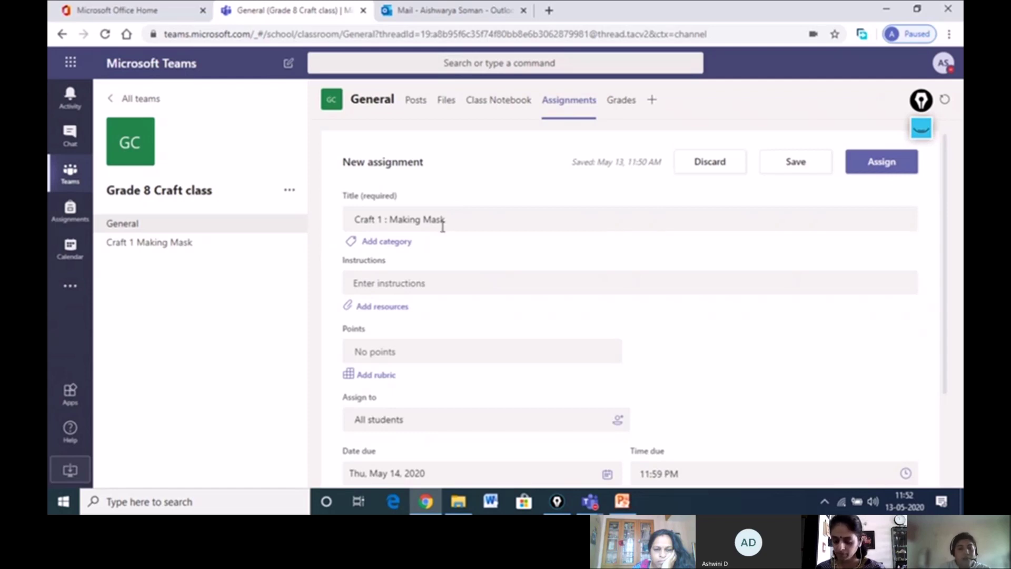
{"action": "scroll", "coordinate": [472, 239], "scroll_direction": "down", "scroll_amount": 2}
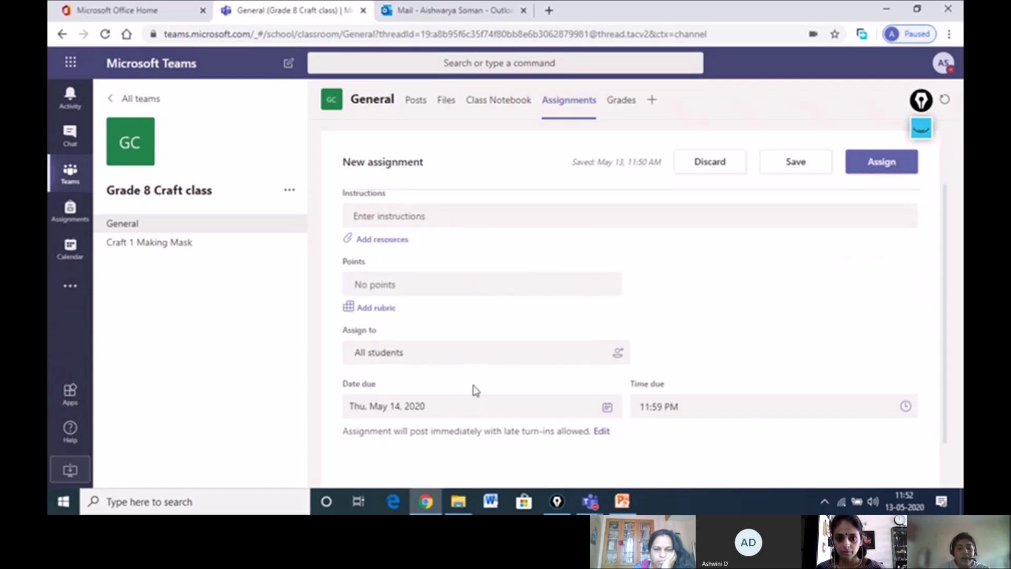
{"action": "scroll", "coordinate": [476, 391], "scroll_direction": "down", "scroll_amount": 1}
{"action": "left_click", "coordinate": [451, 353]}
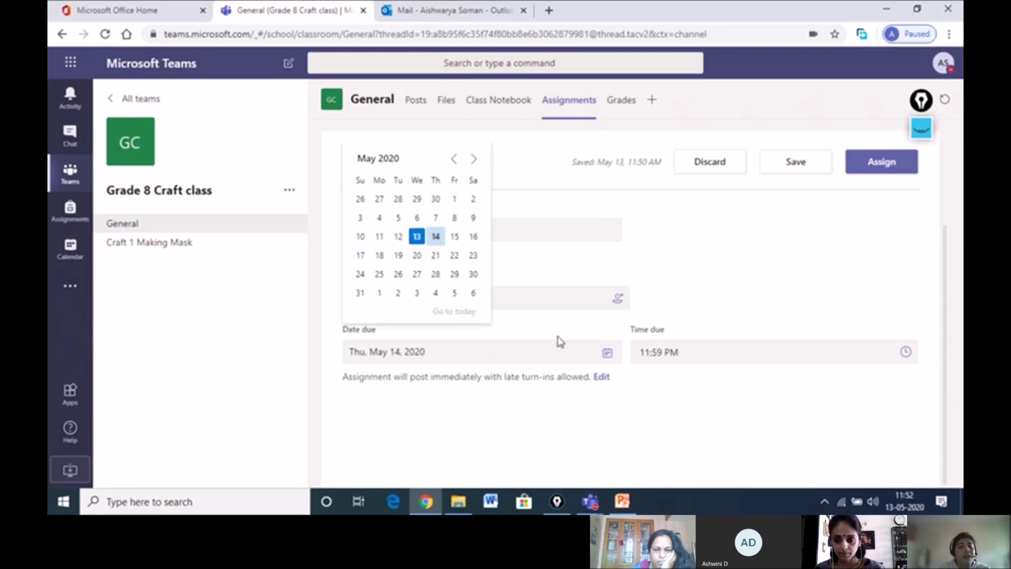
{"action": "left_click", "coordinate": [680, 284]}
{"action": "scroll", "coordinate": [461, 308], "scroll_direction": "up", "scroll_amount": 1}
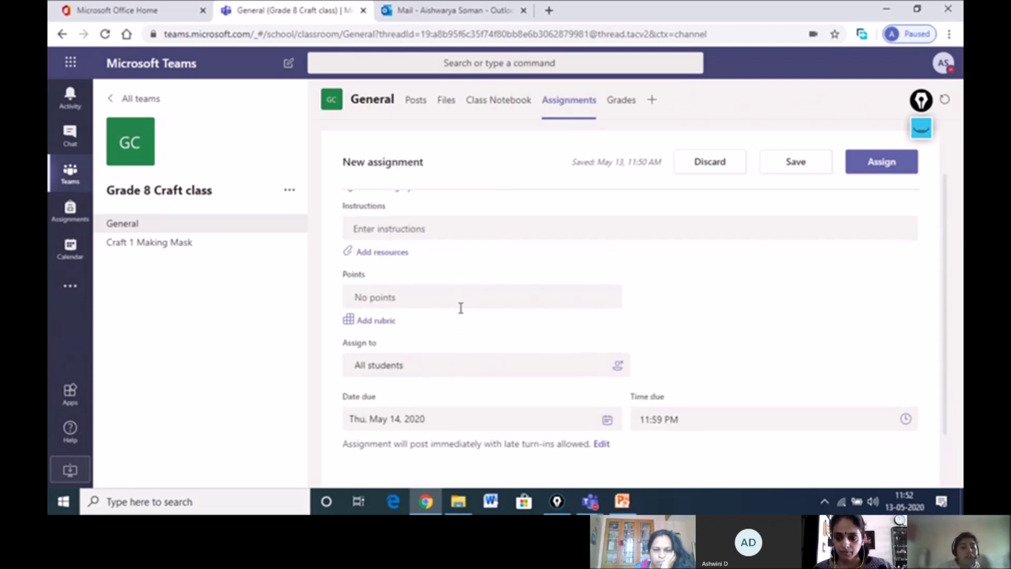
- View the OneDrive files available as assignment resources, close the picker without attaching any, and look over the assignment form
{"action": "left_click", "coordinate": [390, 254]}
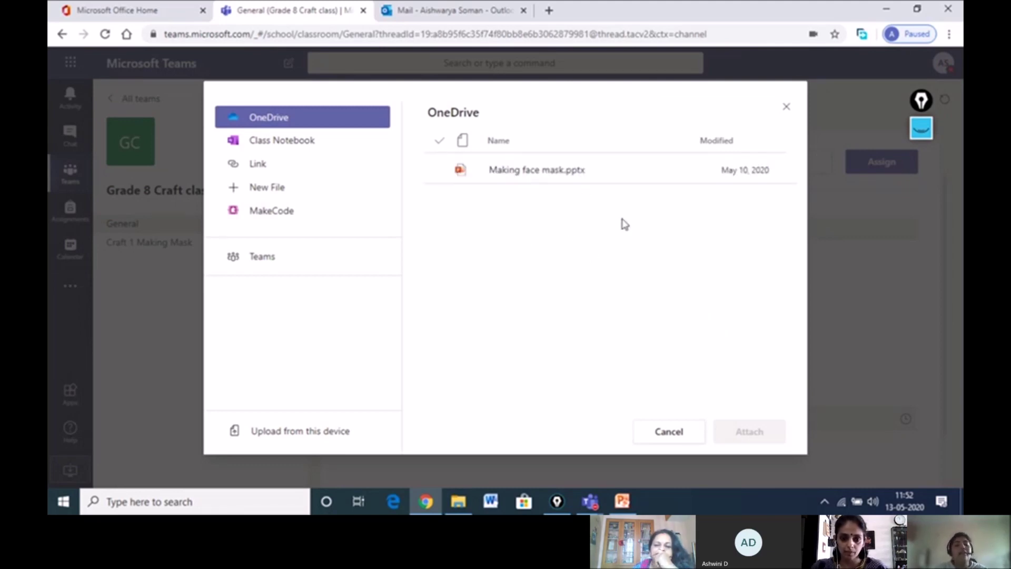
{"action": "left_click", "coordinate": [787, 108]}
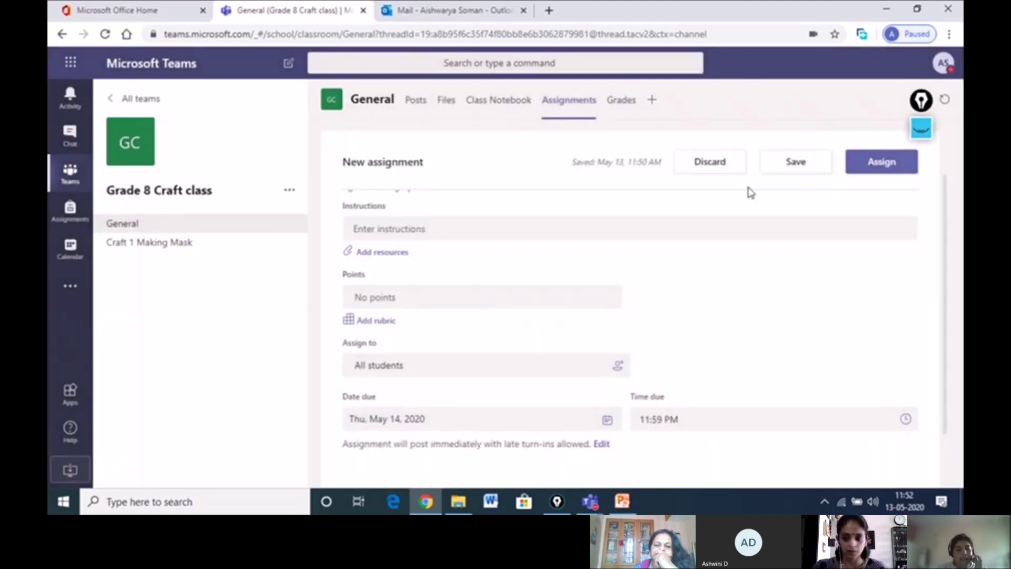
{"action": "scroll", "coordinate": [729, 308], "scroll_direction": "up", "scroll_amount": 1}
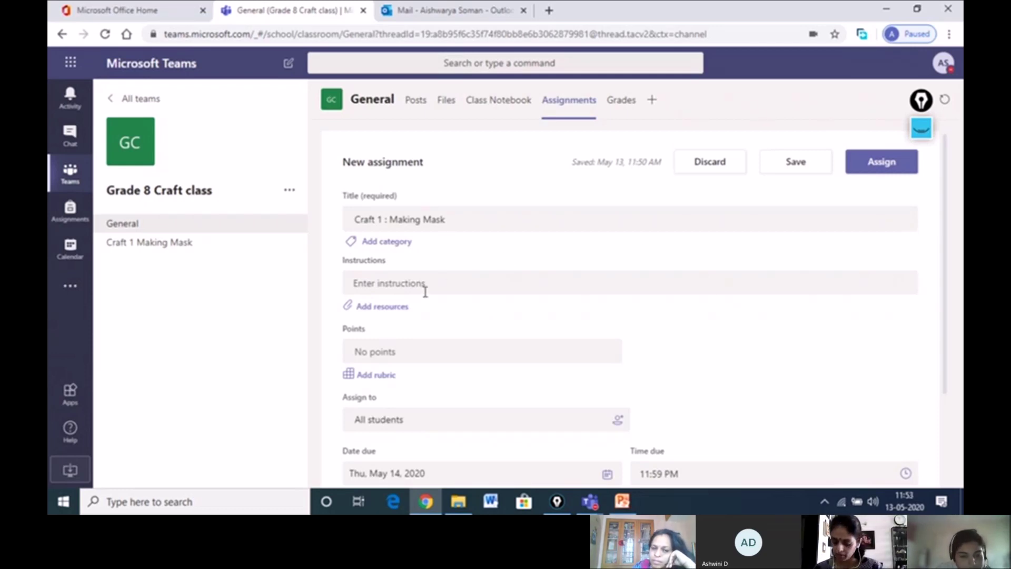
{"action": "scroll", "coordinate": [497, 293], "scroll_direction": "down", "scroll_amount": 3}
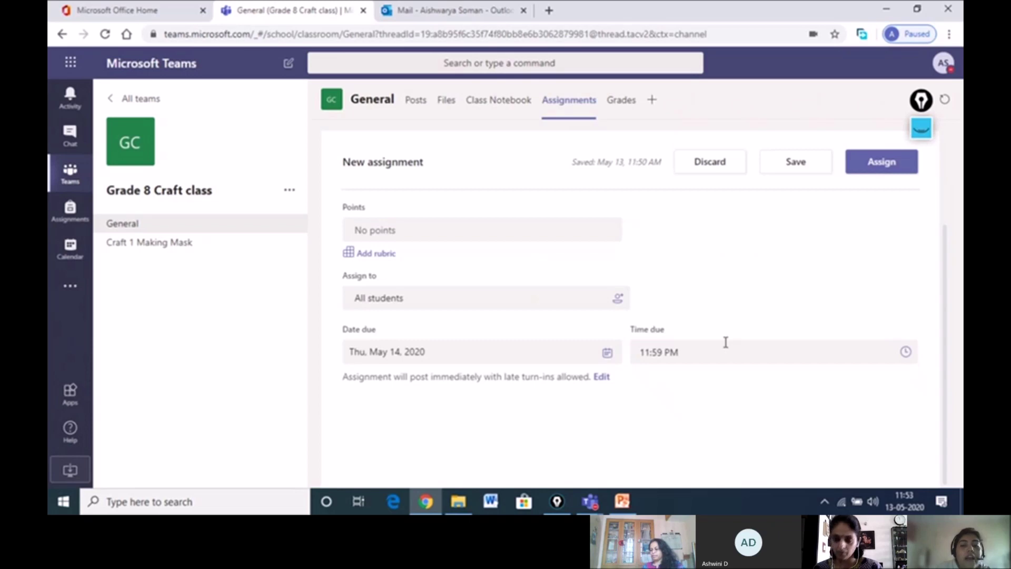
{"action": "scroll", "coordinate": [400, 302], "scroll_direction": "up", "scroll_amount": 3}
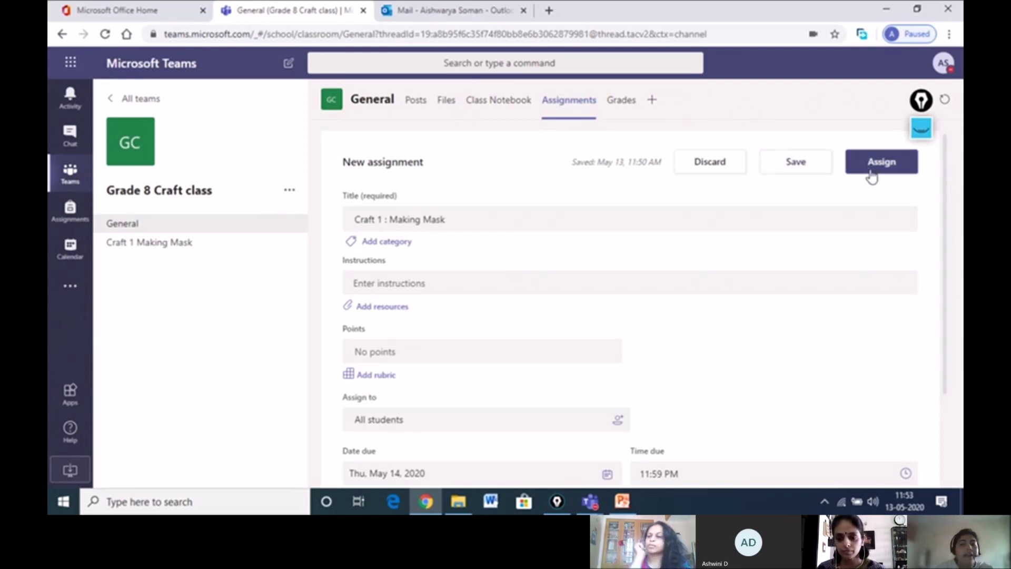
- Open the General channel's posts, draft a message mentioning a class member with ":What have finish", and delete the draft
{"action": "left_click", "coordinate": [416, 101]}
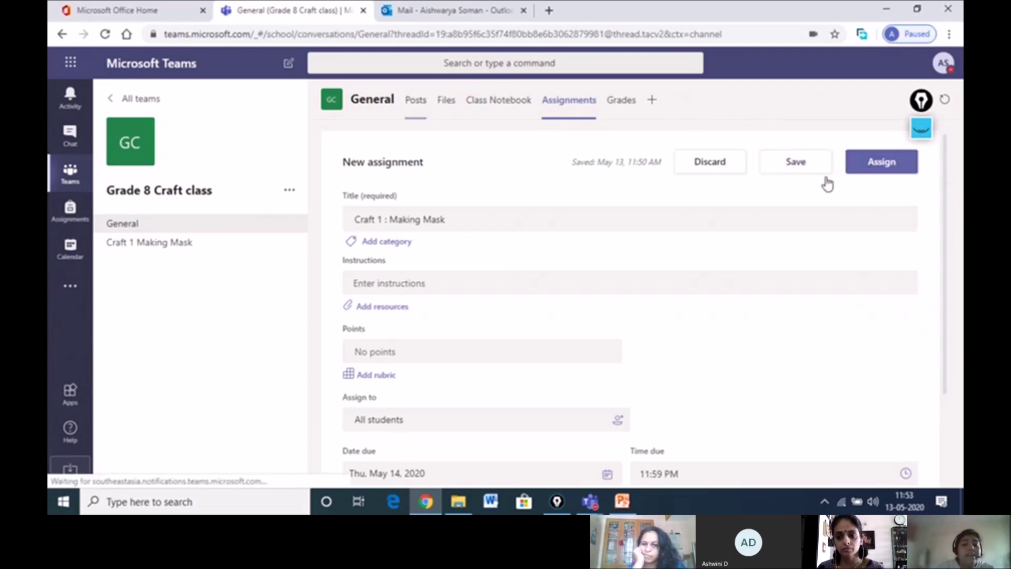
{"action": "left_click", "coordinate": [418, 107]}
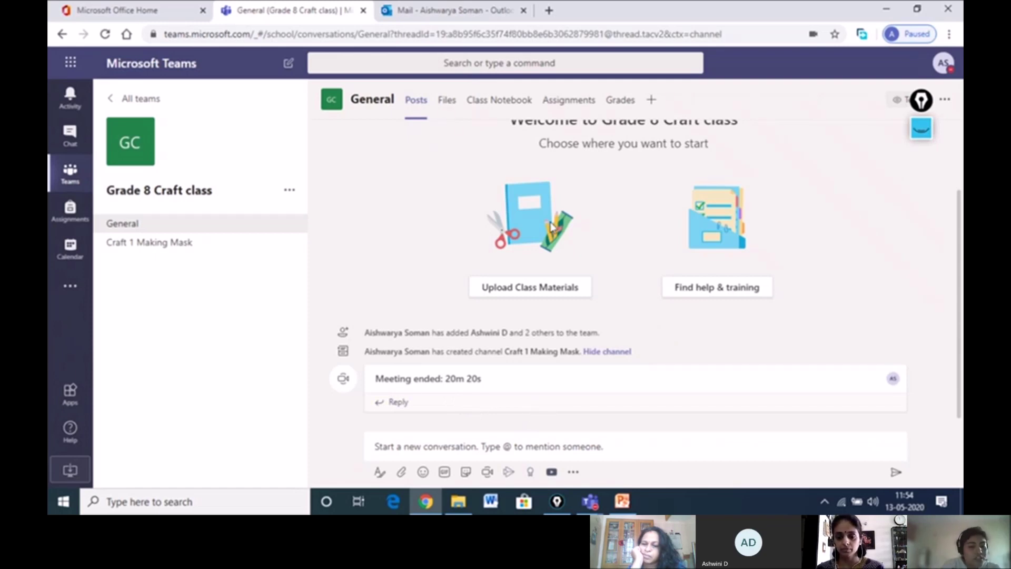
{"action": "left_click", "coordinate": [477, 451]}
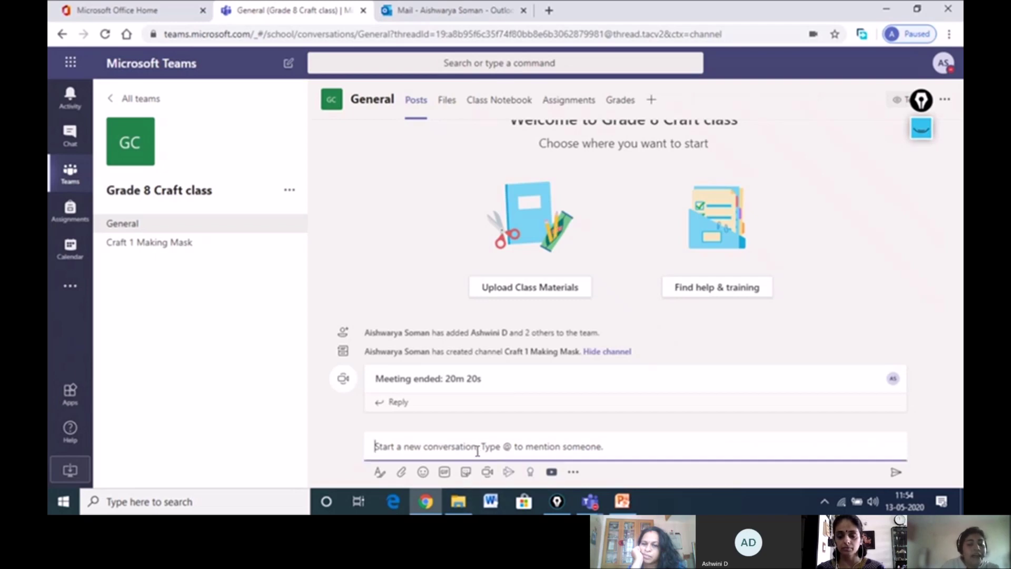
{"action": "type", "text": "@"}
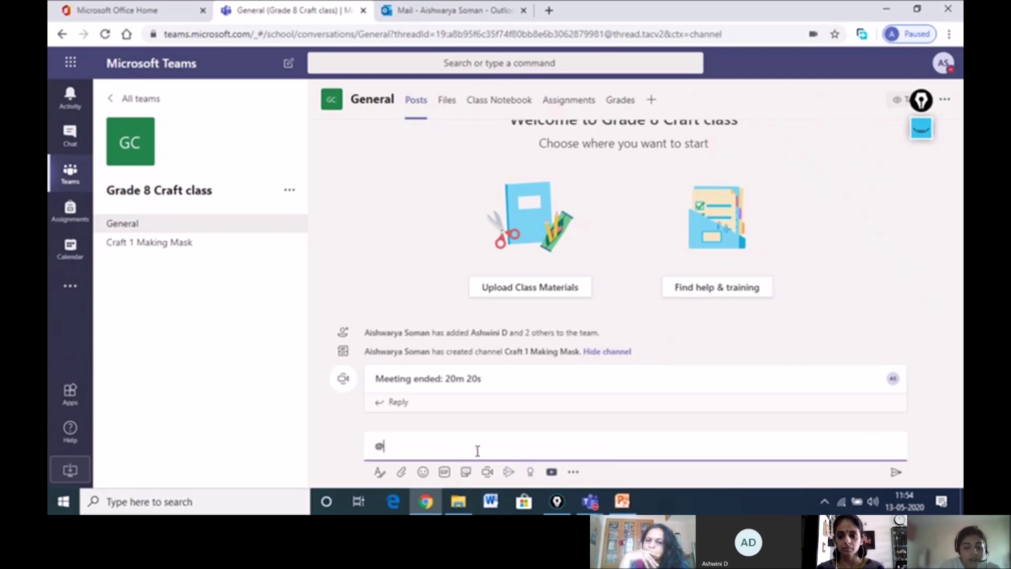
{"action": "type", "text": "aruna"}
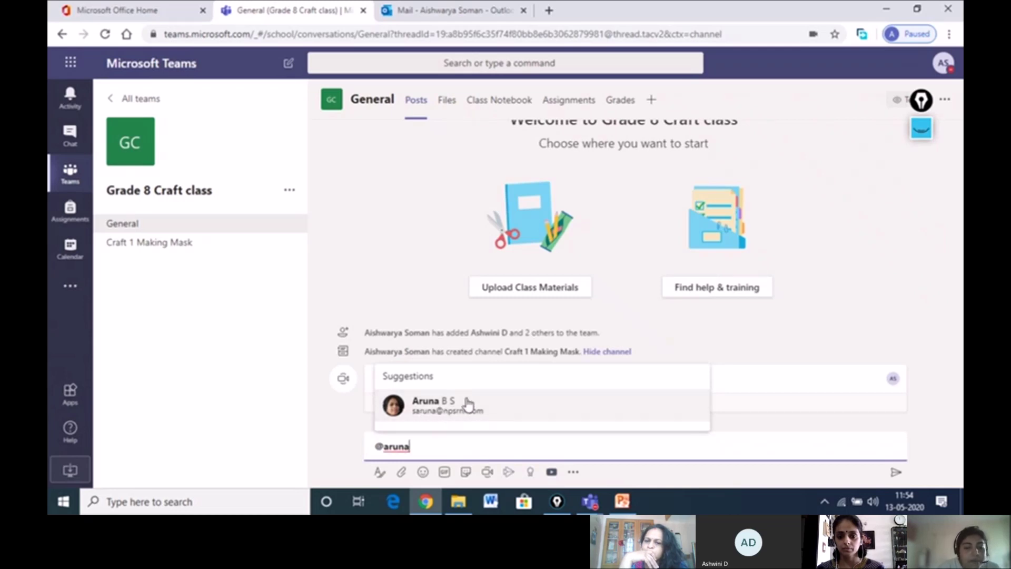
{"action": "left_click", "coordinate": [445, 410]}
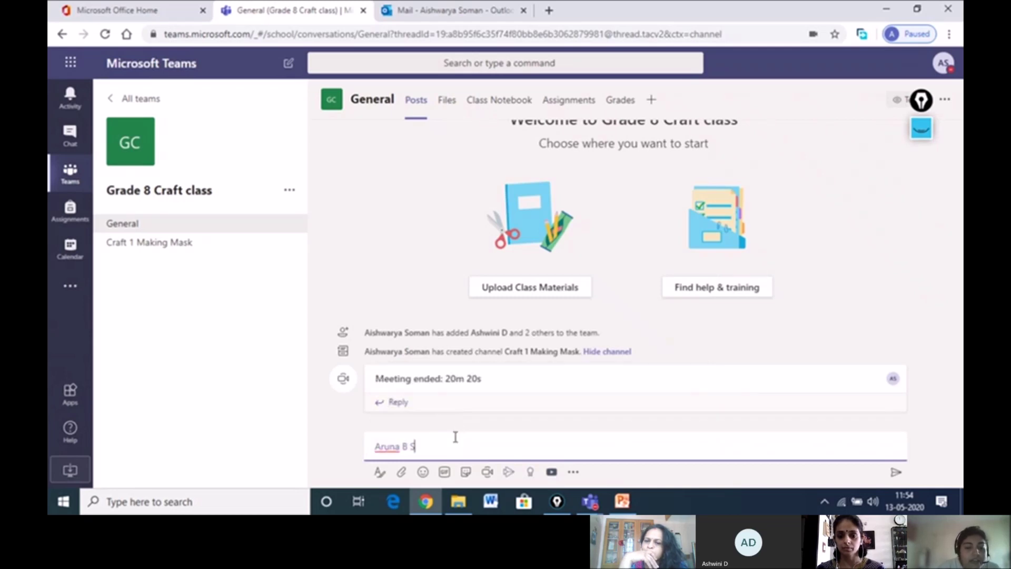
{"action": "type", "text": ":What H"}
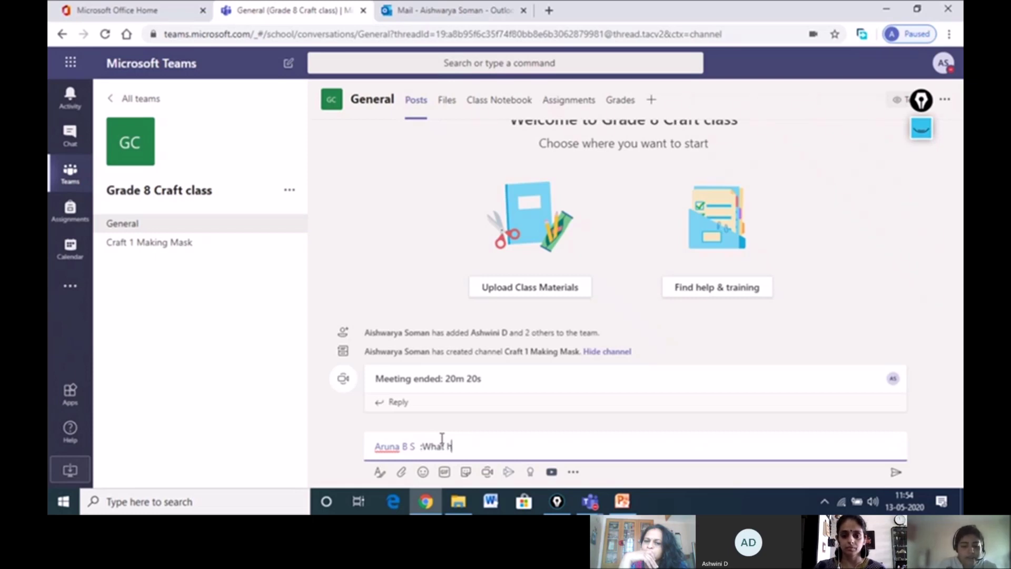
{"action": "type", "text": "ave finish"}
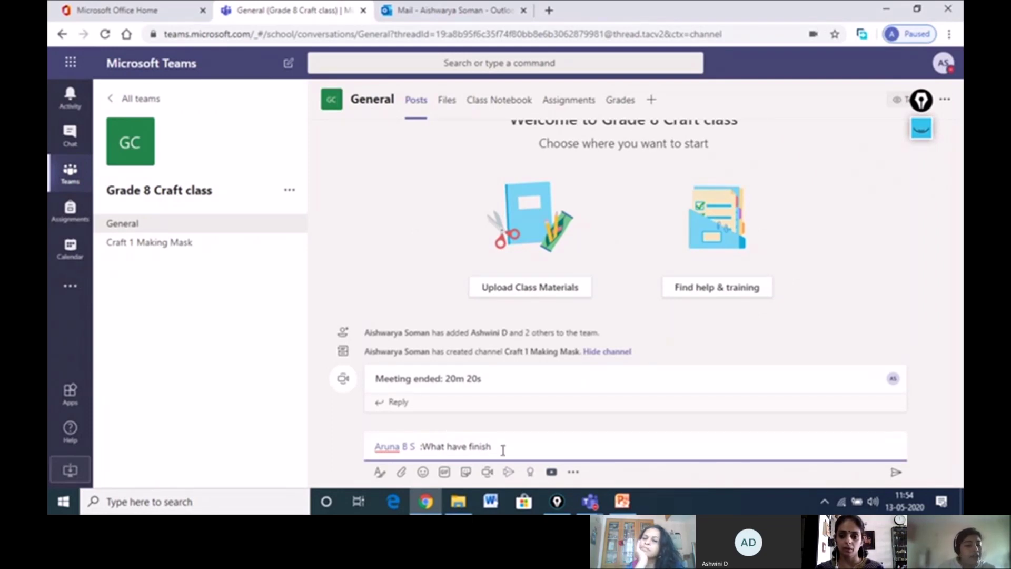
{"action": "left_click_drag", "start_coordinate": [501, 447], "coordinate": [363, 463]}
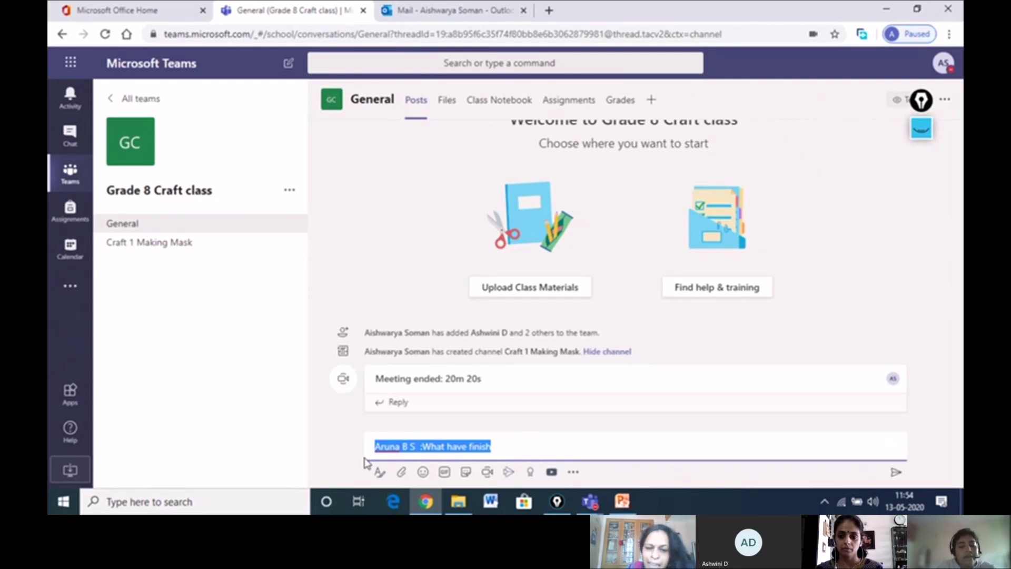
{"action": "key", "text": "BackSpace"}
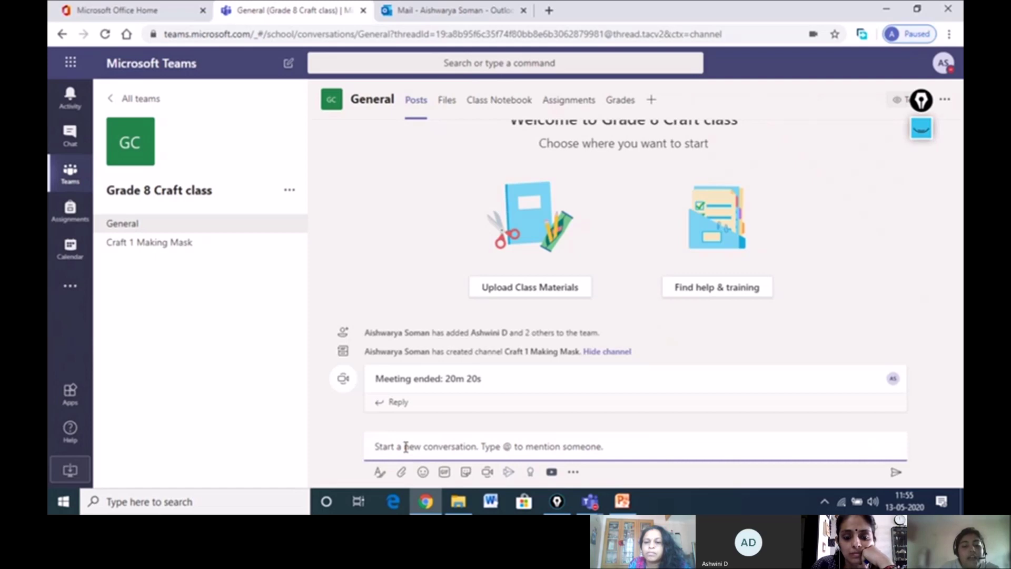
- Start another new General channel post by looking up a class member to mention, and clear the unsent text
{"action": "left_click", "coordinate": [570, 446]}
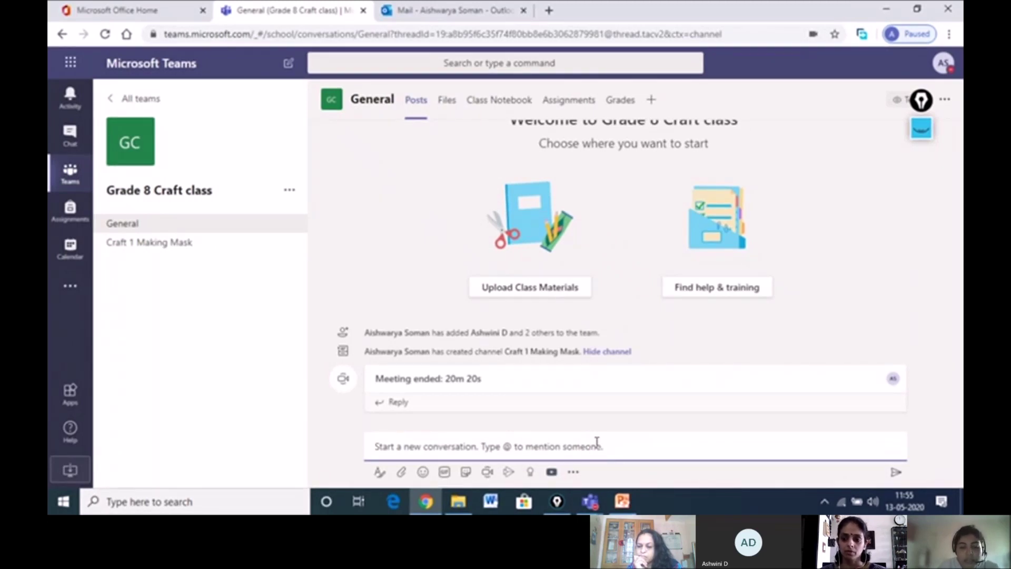
{"action": "type", "text": "@"}
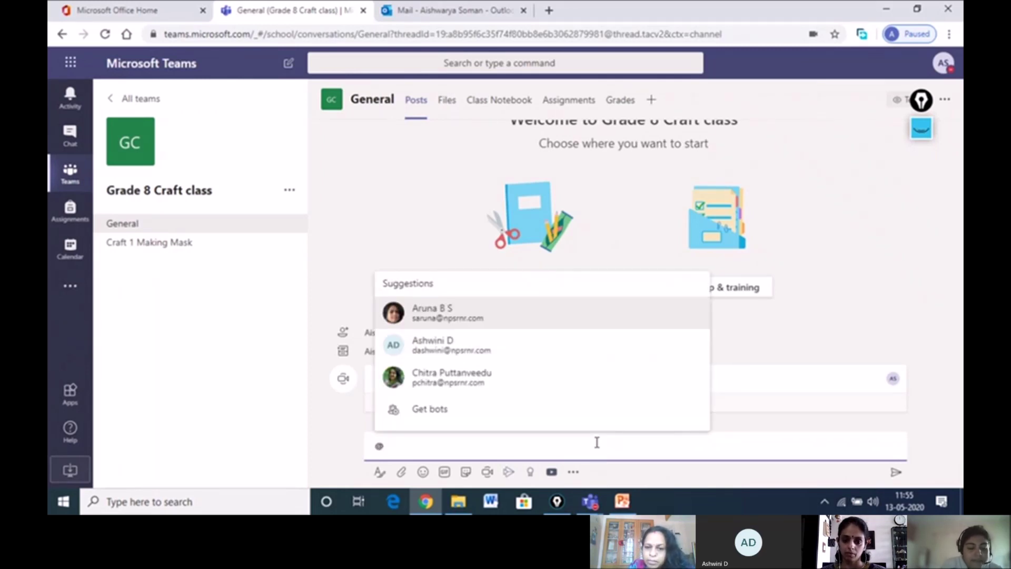
{"action": "type", "text": "Aruna"}
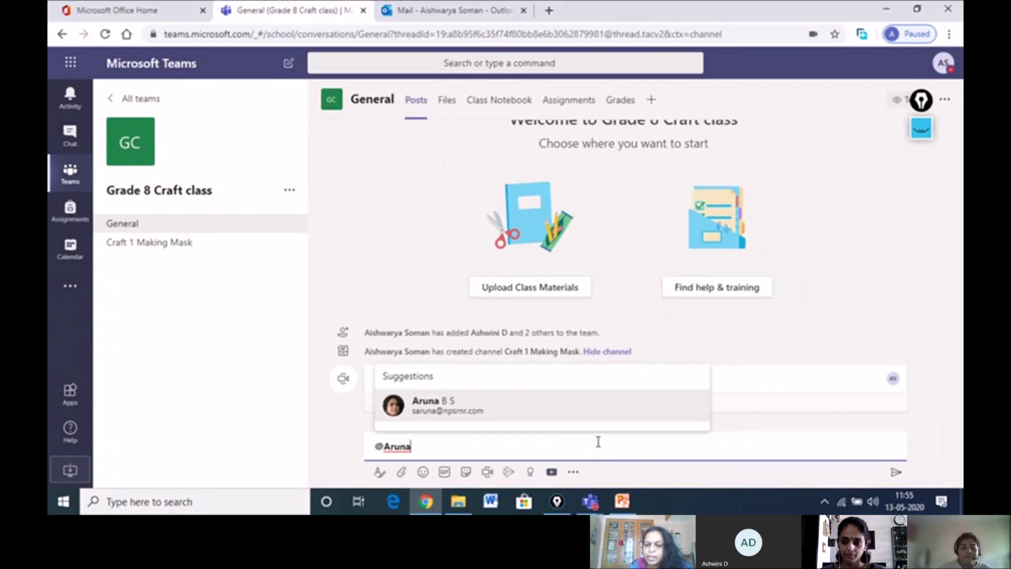
{"action": "key", "text": "BackSpace"}
{"action": "key", "text": "BackSpace"}
{"action": "key", "text": "BackSpace"}
{"action": "key", "text": "BackSpace"}
{"action": "key", "text": "BackSpace"}
{"action": "key", "text": "BackSpace"}
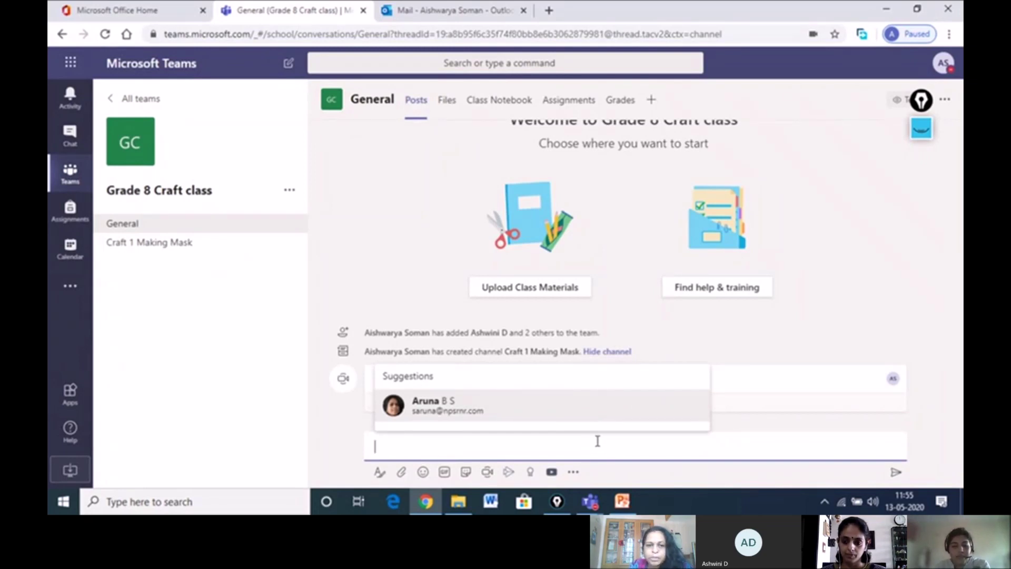
{"action": "left_click", "coordinate": [829, 302]}
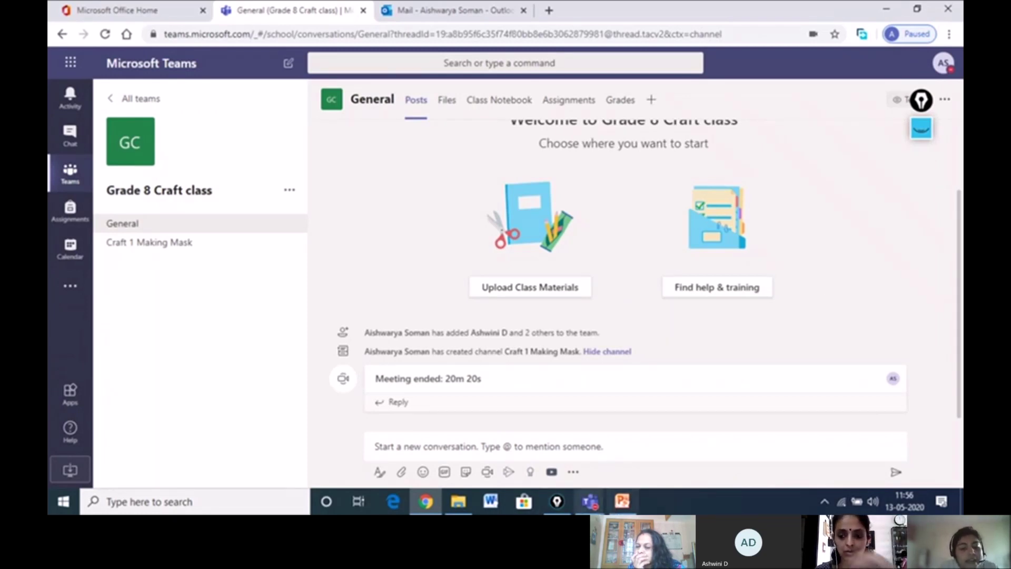
- Switch to the ongoing Teams meeting window to view the participants, and return to the class in Chrome
{"action": "mouse_move", "coordinate": [591, 501]}
{"action": "left_click", "coordinate": [709, 364]}
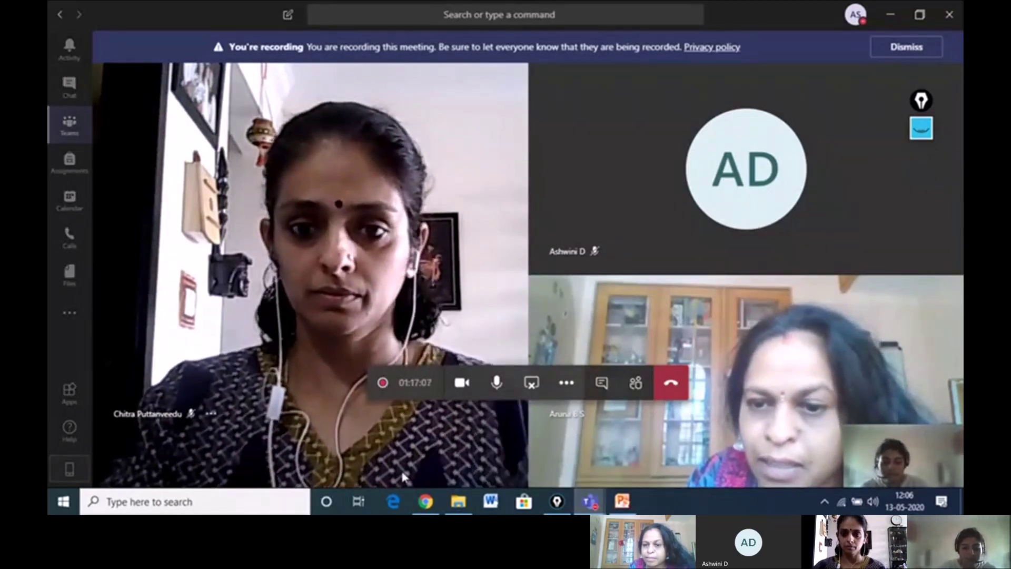
{"action": "left_click", "coordinate": [427, 503]}
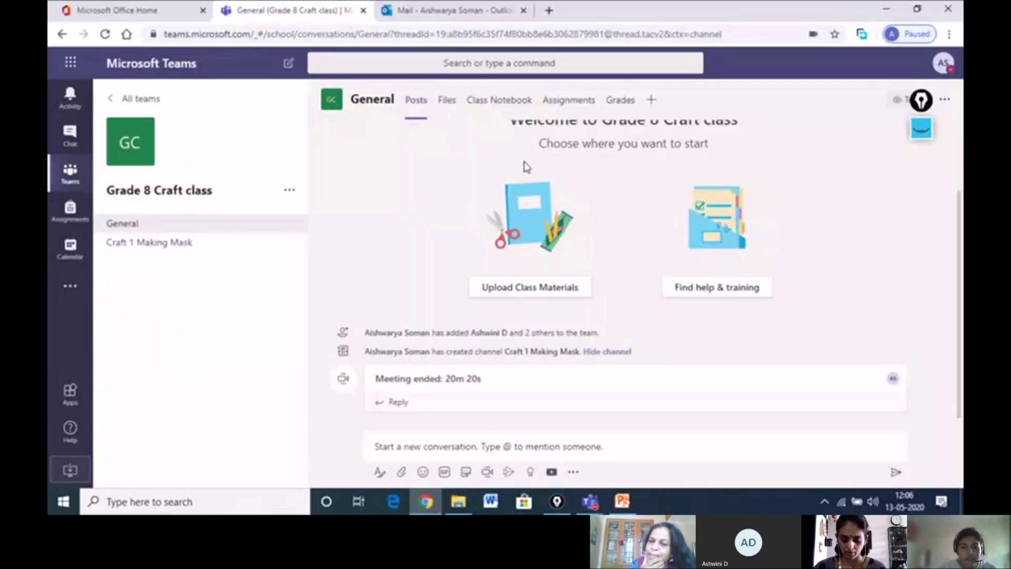
- Copy the Microsoft Teams link to Expectations.pptx from the Class Materials folder in the General channel's files
{"action": "left_click", "coordinate": [447, 102]}
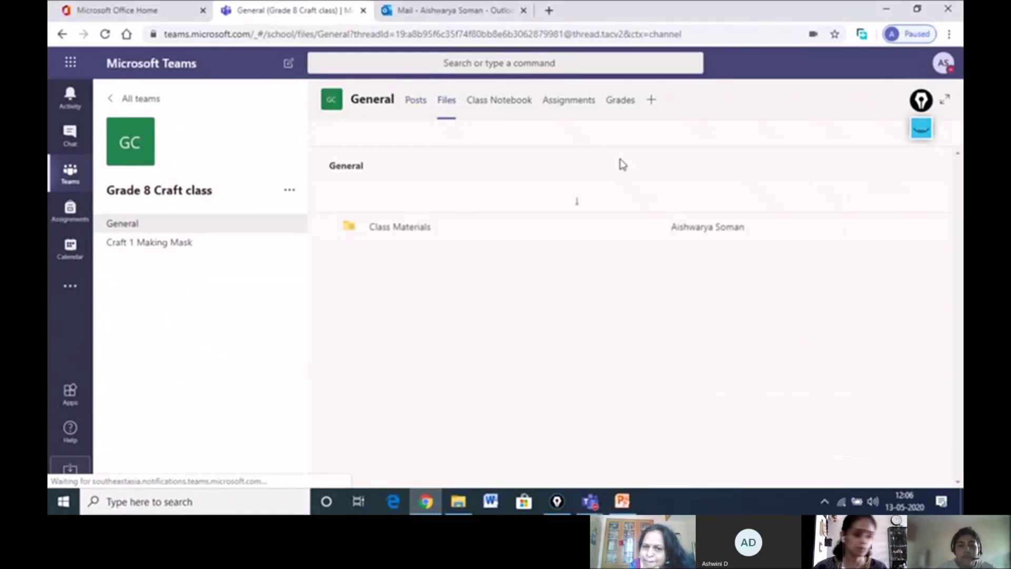
{"action": "left_click", "coordinate": [404, 228]}
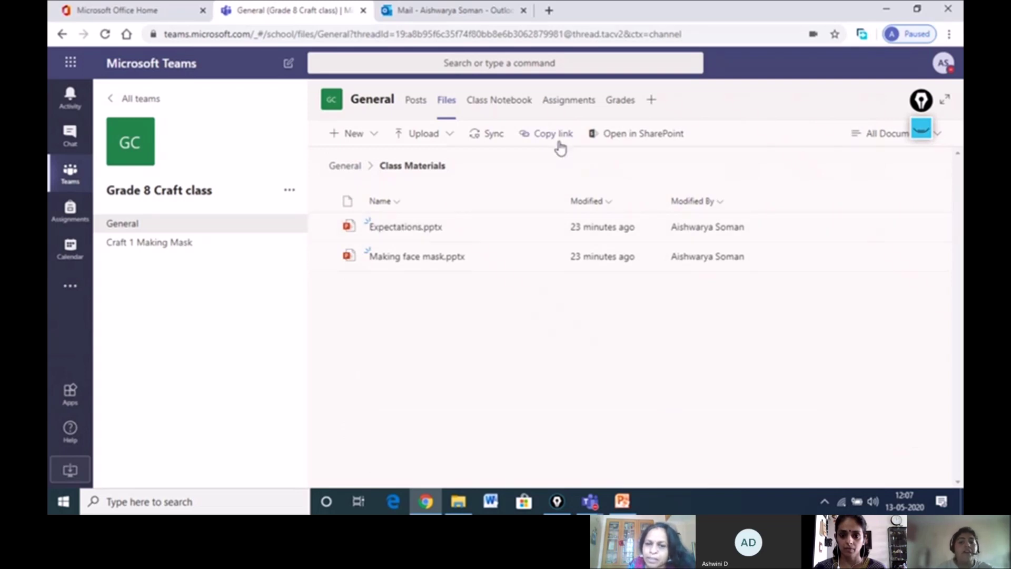
{"action": "left_click", "coordinate": [326, 228]}
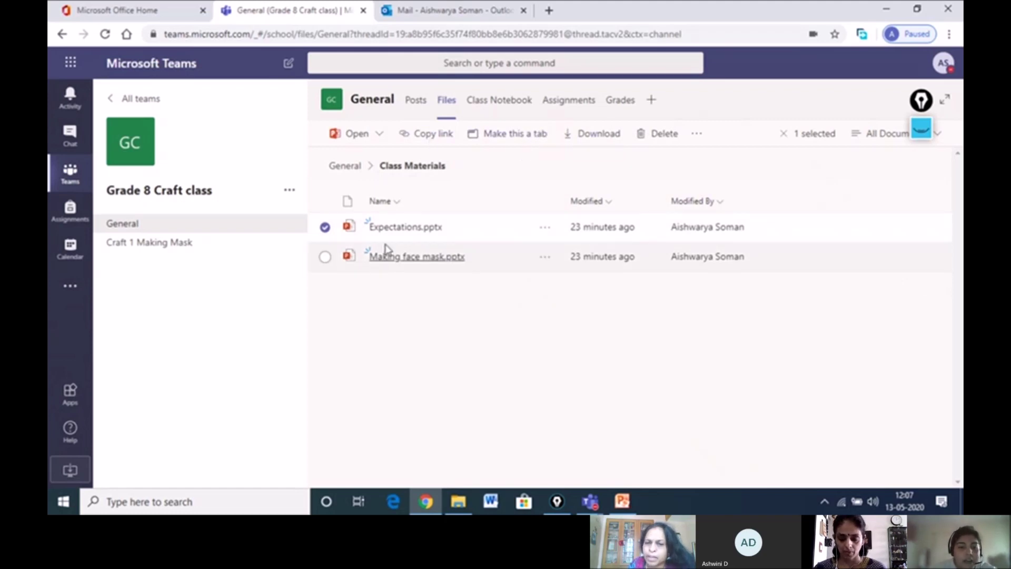
{"action": "left_click", "coordinate": [430, 138]}
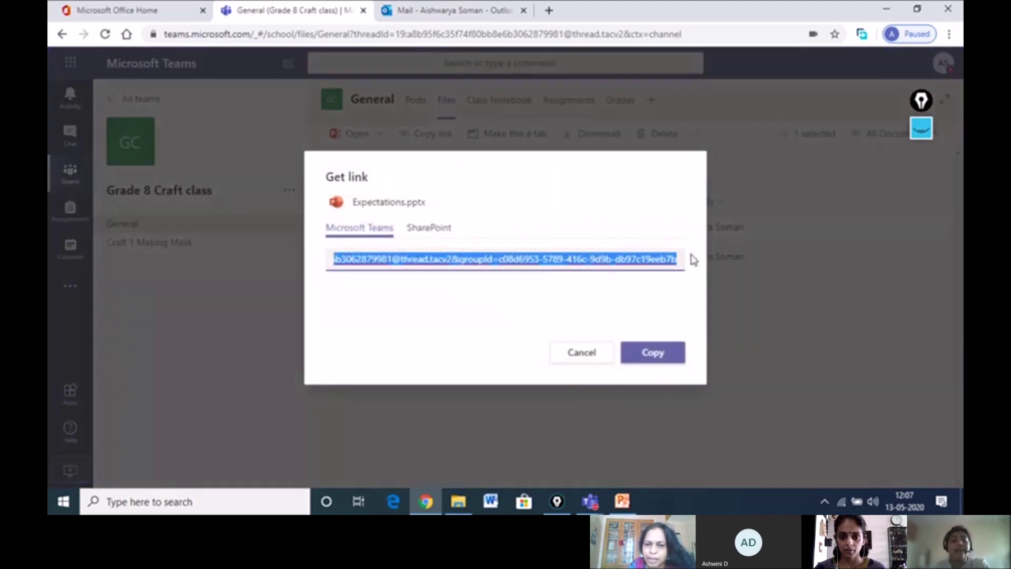
{"action": "left_click", "coordinate": [664, 354]}
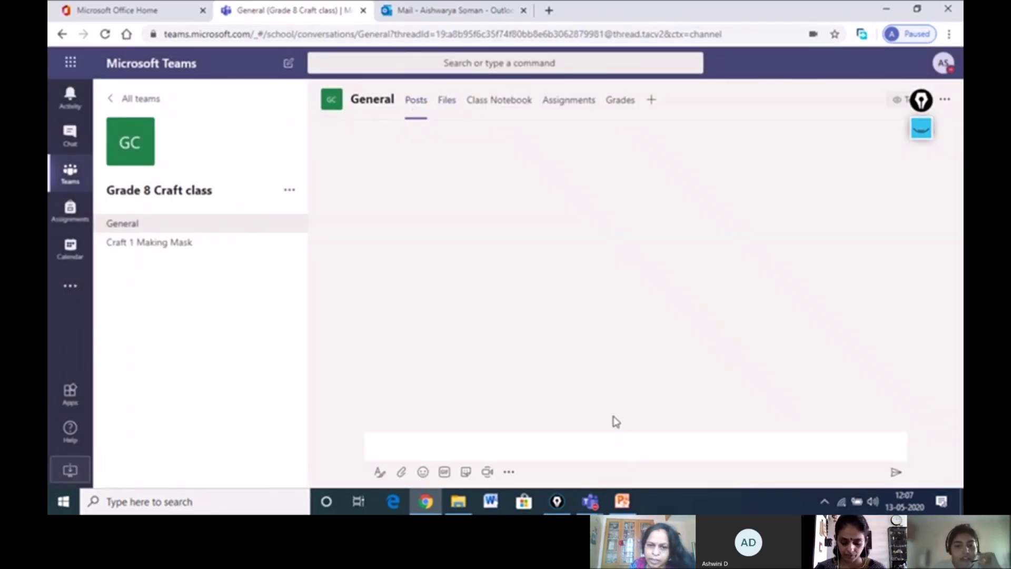
- Post the copied Expectations.pptx link as a new conversation in the General channel and open the file from it
{"action": "left_click", "coordinate": [420, 446]}
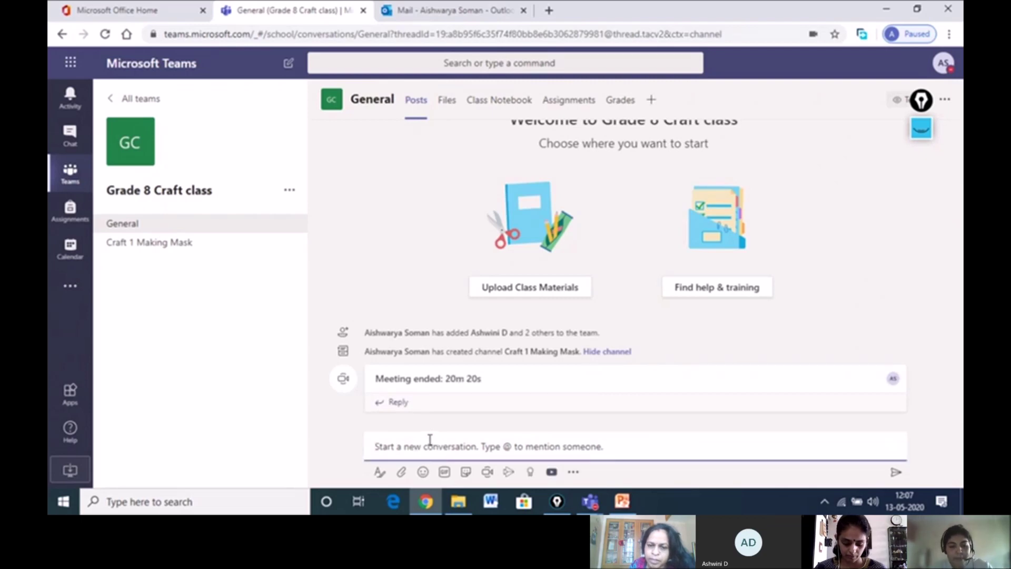
{"action": "key", "text": "ctrl+v"}
{"action": "key", "text": "Return"}
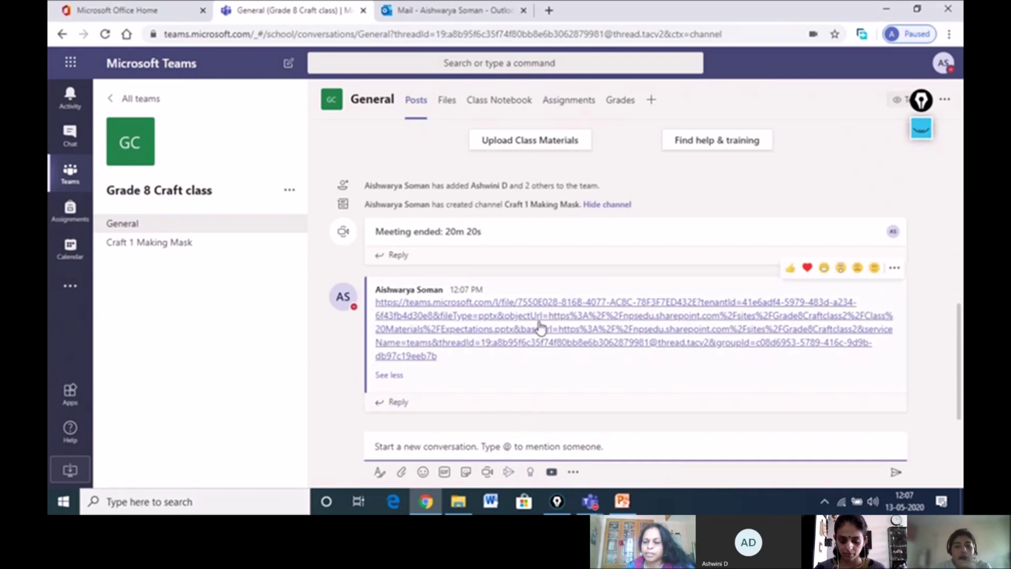
{"action": "left_click", "coordinate": [453, 340]}
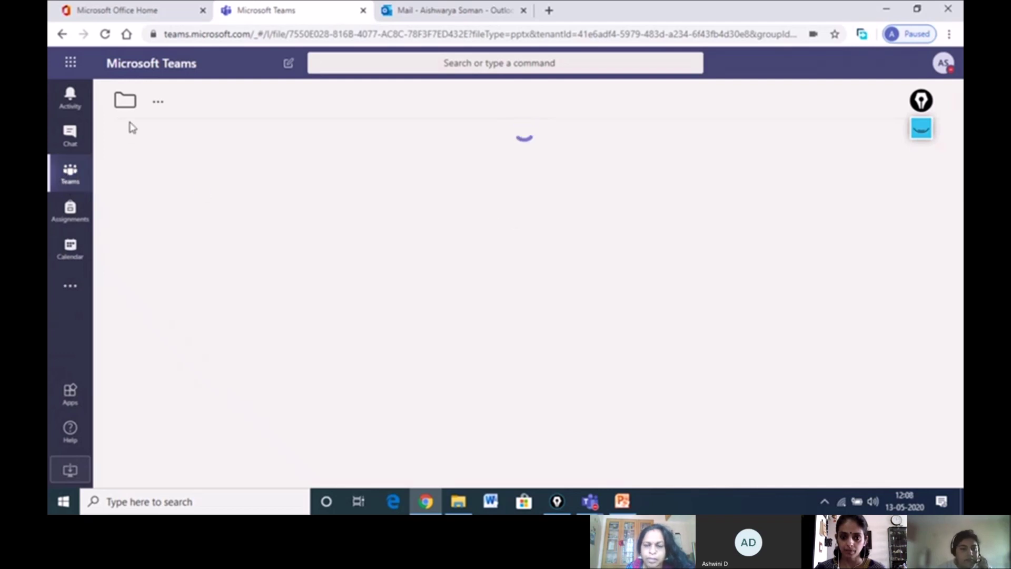
- Check the Outlook inbox, return to the Grade 8 Craft class in Teams and open the Craft 1 Making Mask channel
{"action": "left_click", "coordinate": [491, 8]}
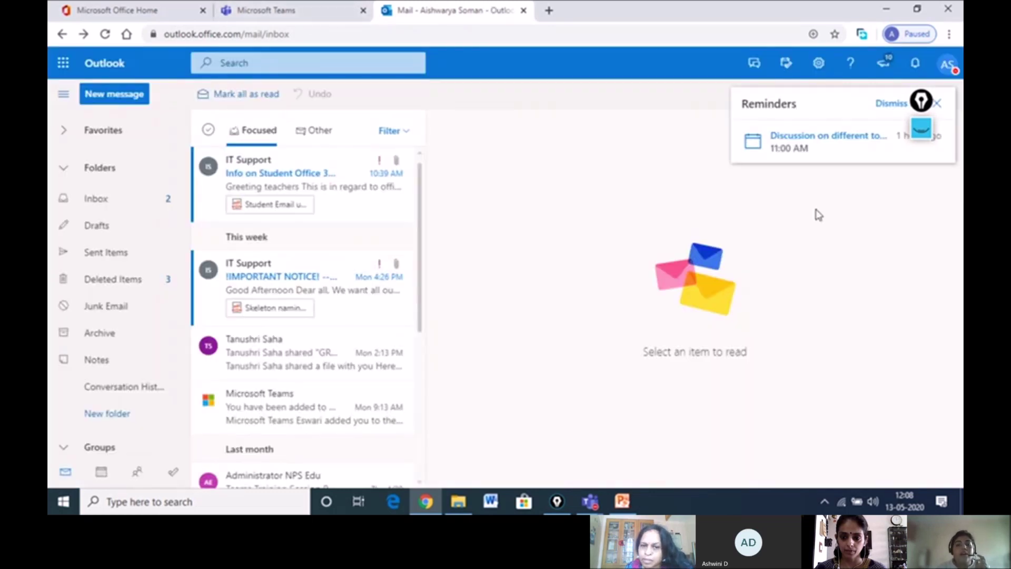
{"action": "left_click", "coordinate": [264, 10]}
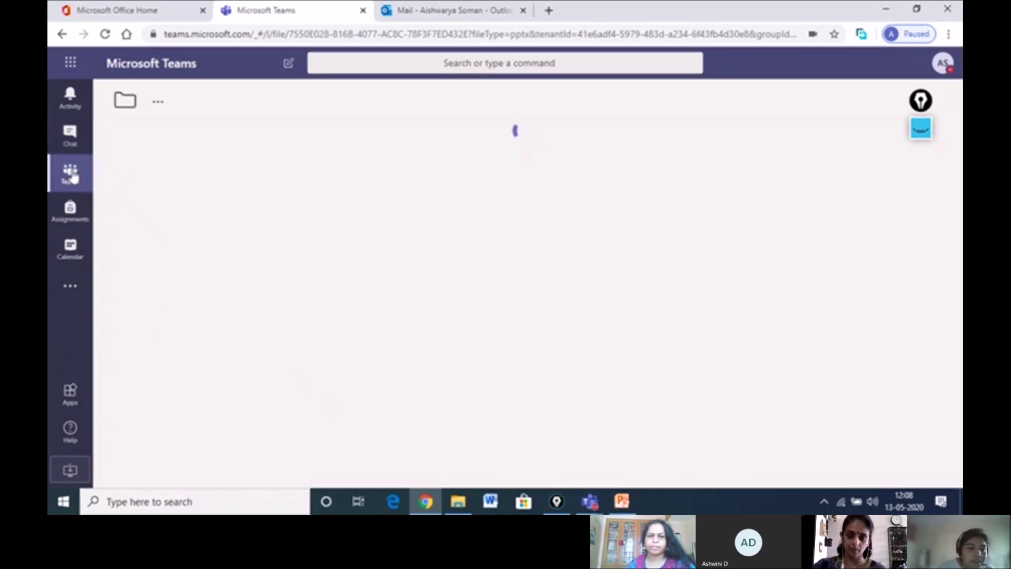
{"action": "left_click", "coordinate": [62, 35]}
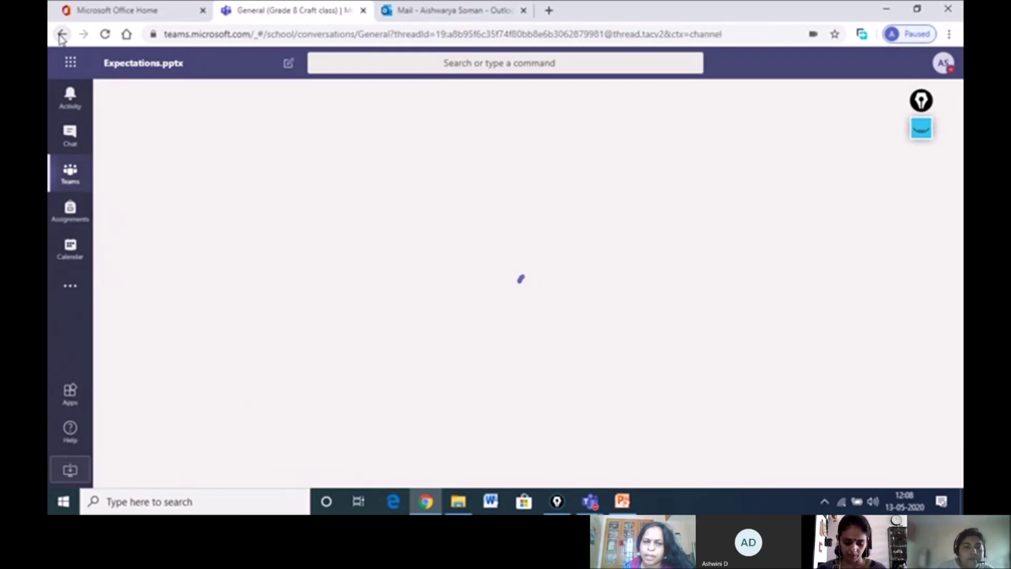
{"action": "left_click", "coordinate": [172, 244]}
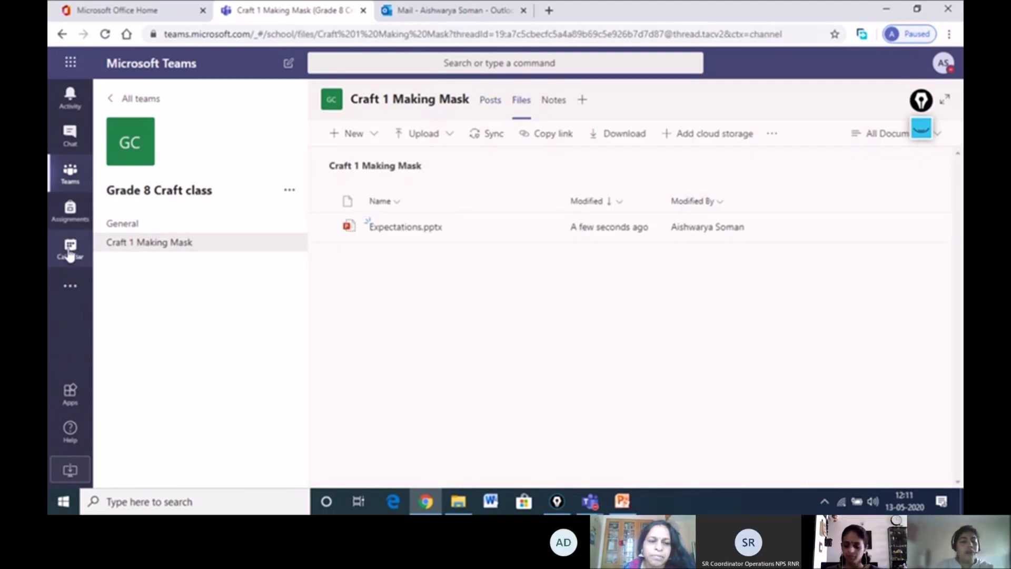
- Open a new meeting form from the calendar, examine its title, attendee, date and channel fields, and return to the calendar without saving
{"action": "left_click", "coordinate": [70, 252]}
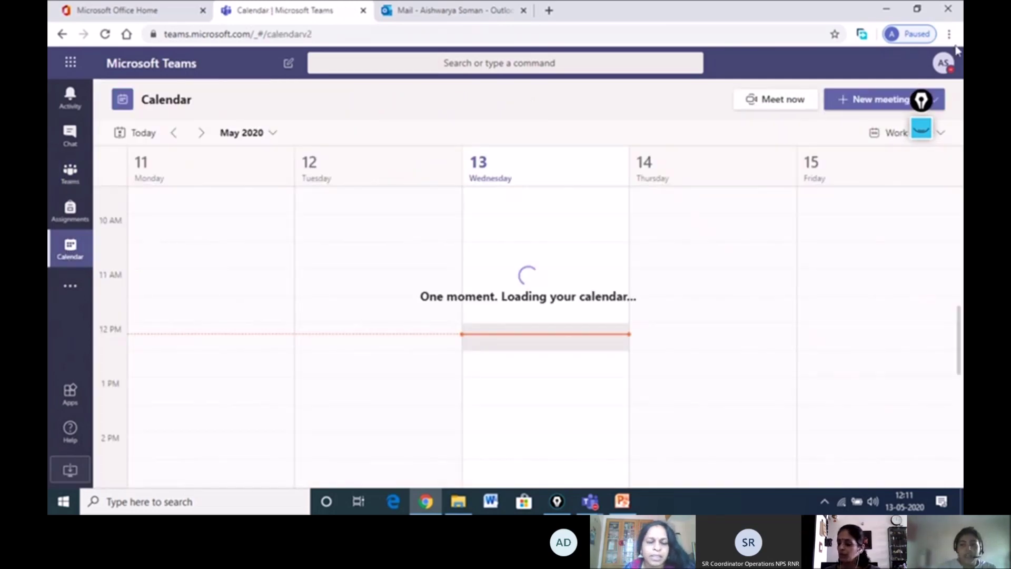
{"action": "left_click", "coordinate": [866, 106]}
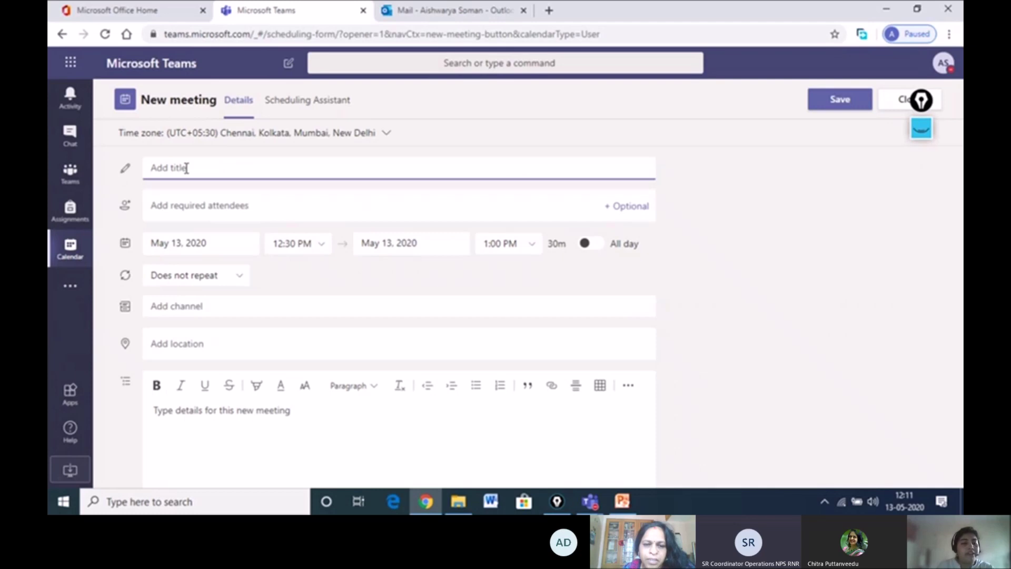
{"action": "left_click", "coordinate": [231, 208]}
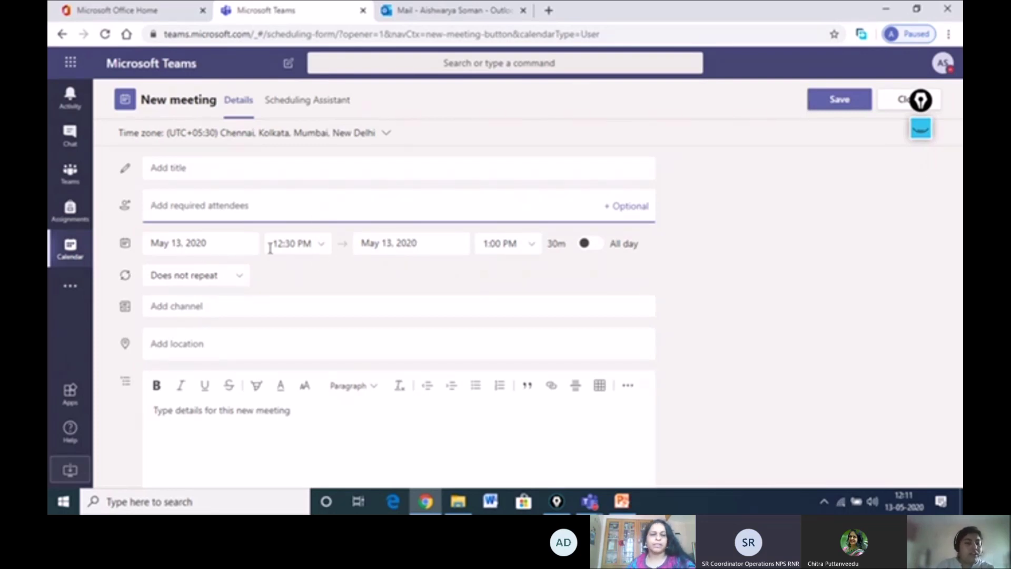
{"action": "left_click", "coordinate": [193, 243]}
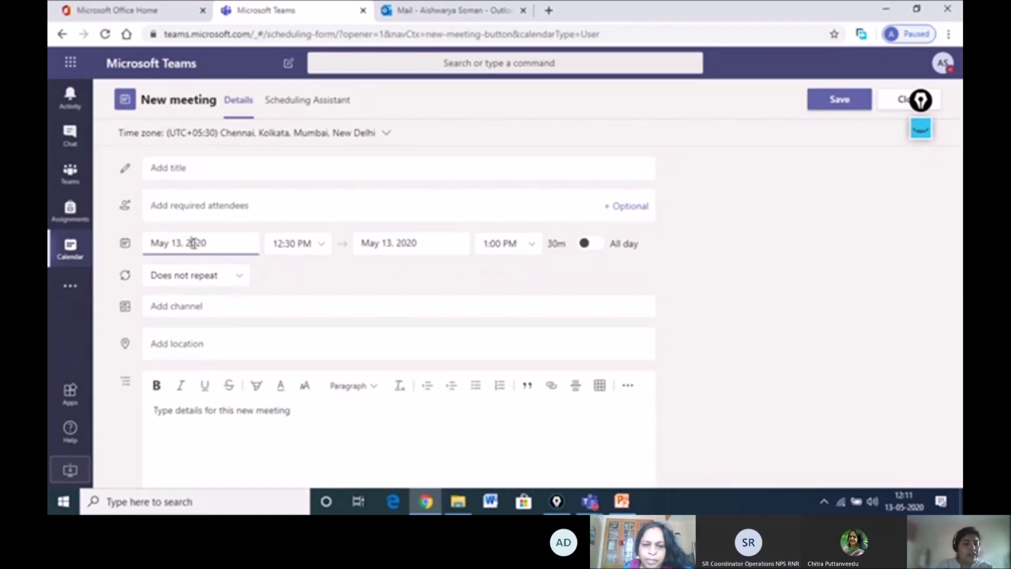
{"action": "left_click", "coordinate": [243, 243]}
{"action": "left_click", "coordinate": [580, 290]}
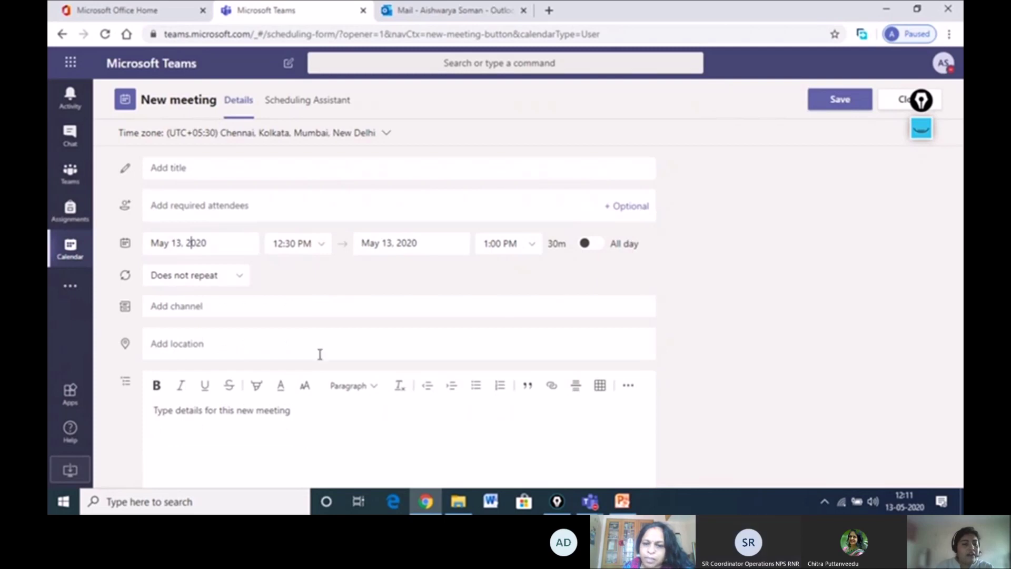
{"action": "left_click", "coordinate": [235, 309]}
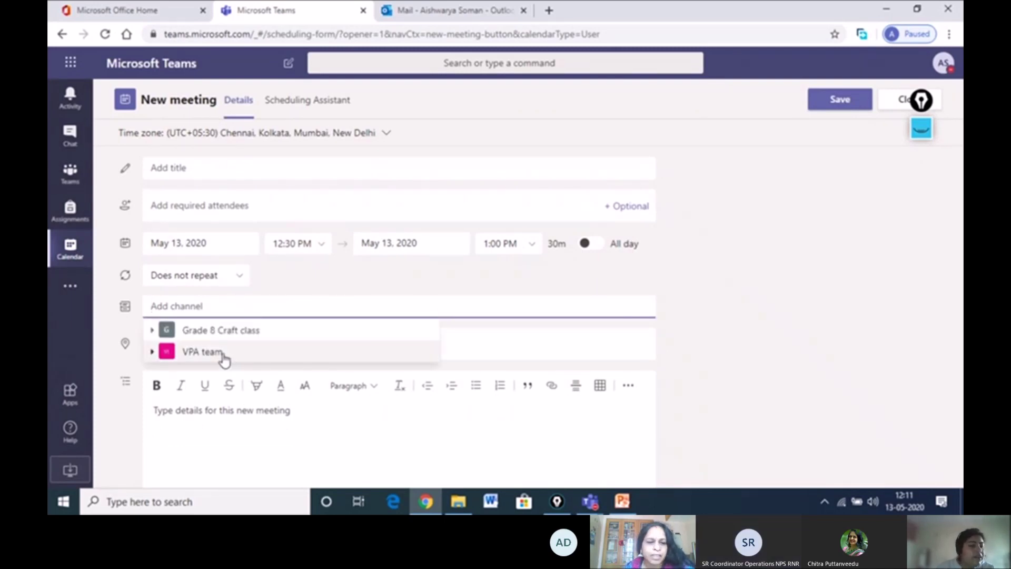
{"action": "left_click", "coordinate": [288, 291]}
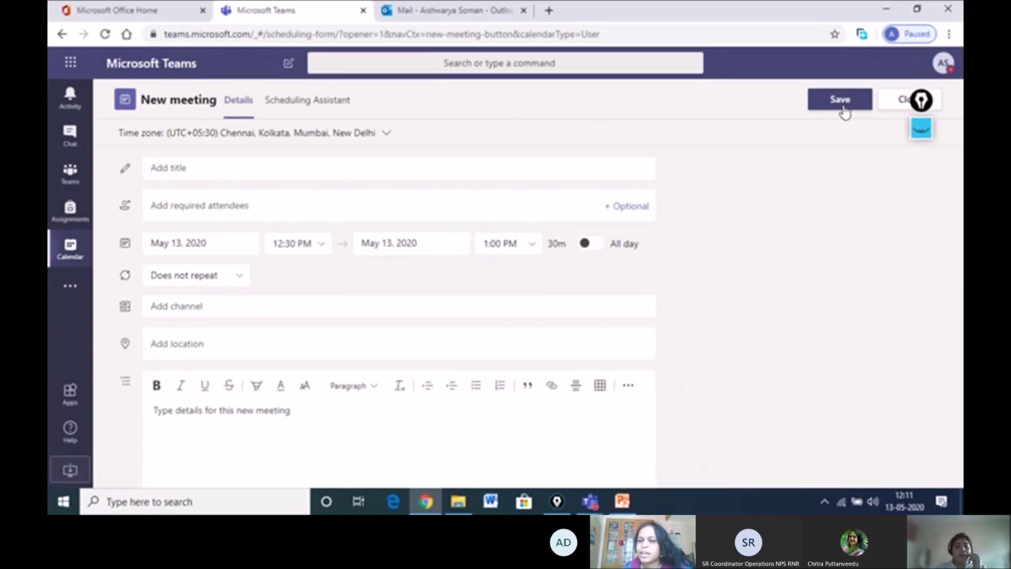
{"action": "left_click", "coordinate": [77, 262]}
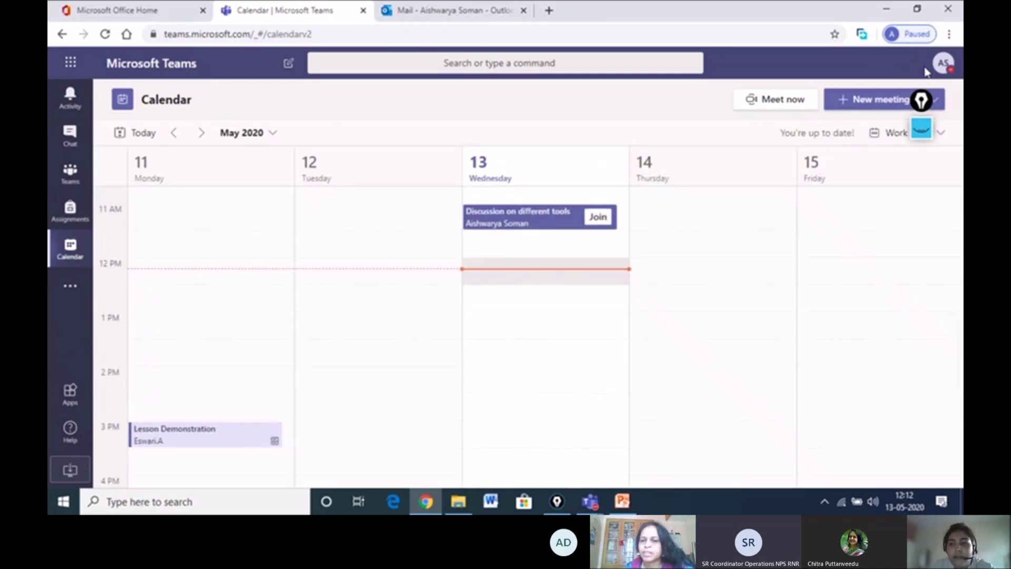
- Circle the Discussion on different tools meeting on Wednesday 13 in red with the Epic Pen drawing tool
{"action": "left_click", "coordinate": [920, 130]}
{"action": "mouse_move", "coordinate": [919, 174]}
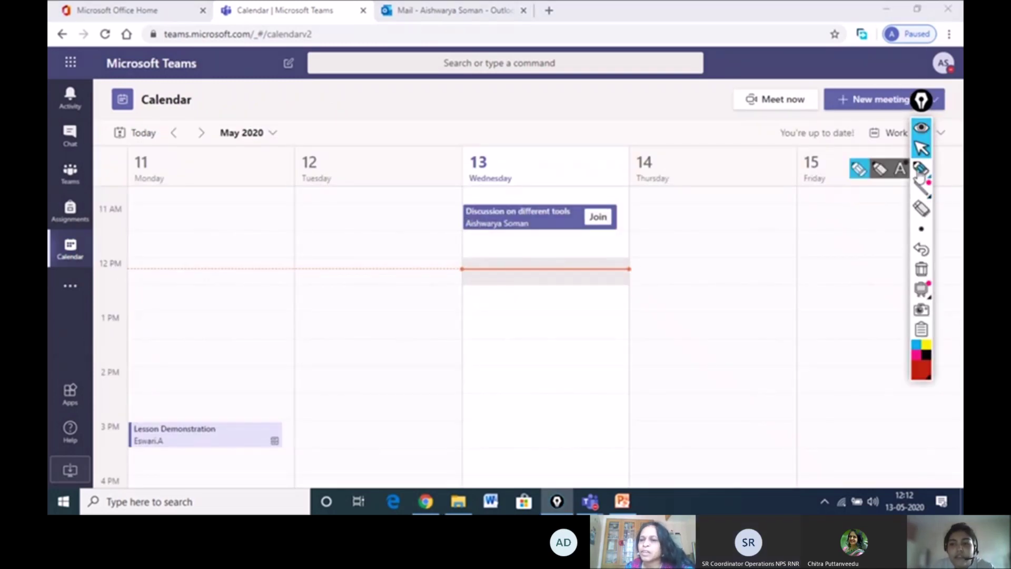
{"action": "left_click", "coordinate": [860, 171]}
{"action": "mouse_move", "coordinate": [460, 198]}
{"action": "left_mouse_down"}
{"action": "mouse_move", "coordinate": [449, 213]}
{"action": "mouse_move", "coordinate": [551, 252]}
{"action": "left_mouse_up"}
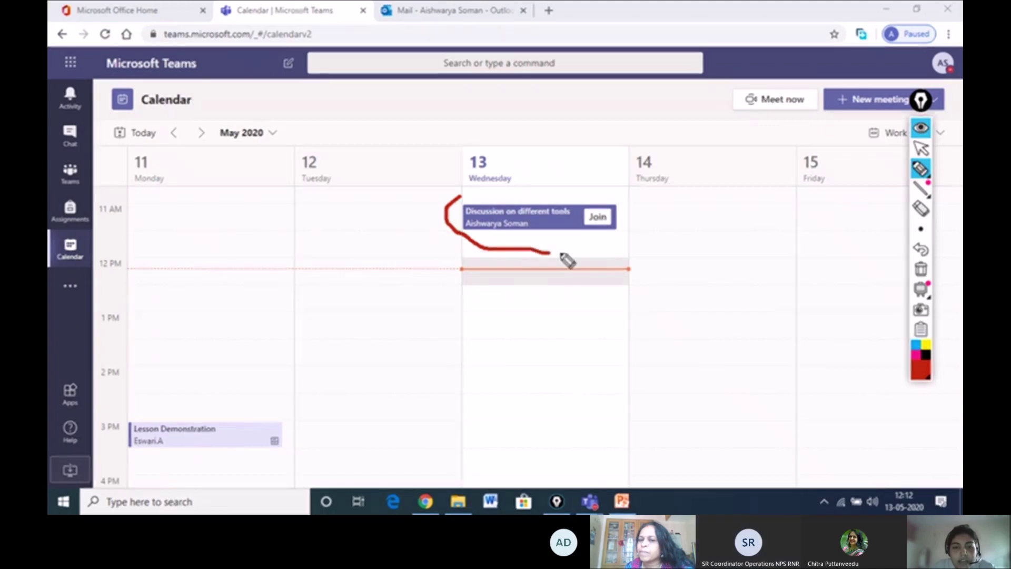
{"action": "left_click_drag", "start_coordinate": [610, 197], "coordinate": [584, 196]}
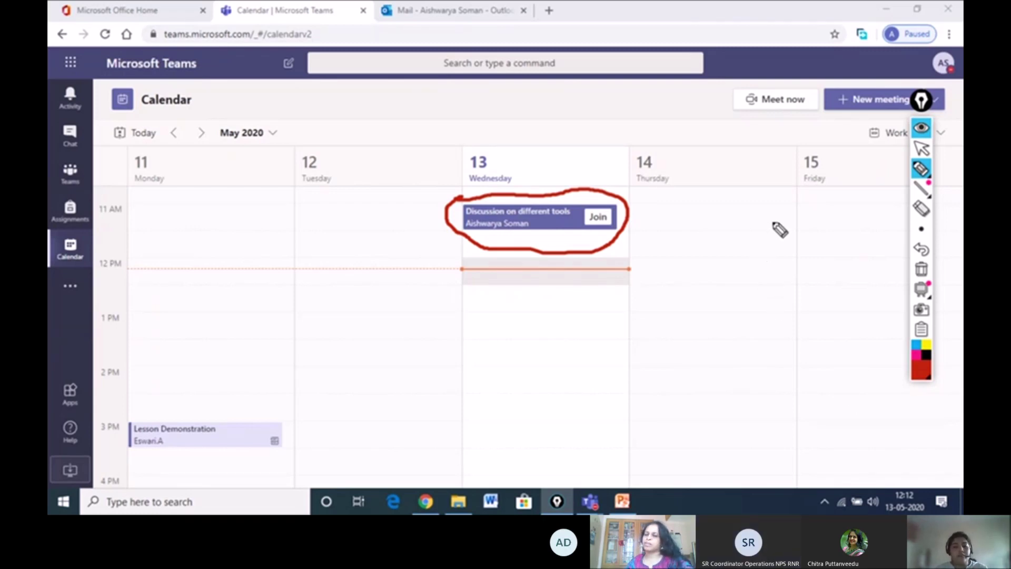
- Clear the red pen annotation, collapse the Epic Pen toolbar and move it off the New meeting control
{"action": "left_click", "coordinate": [921, 150]}
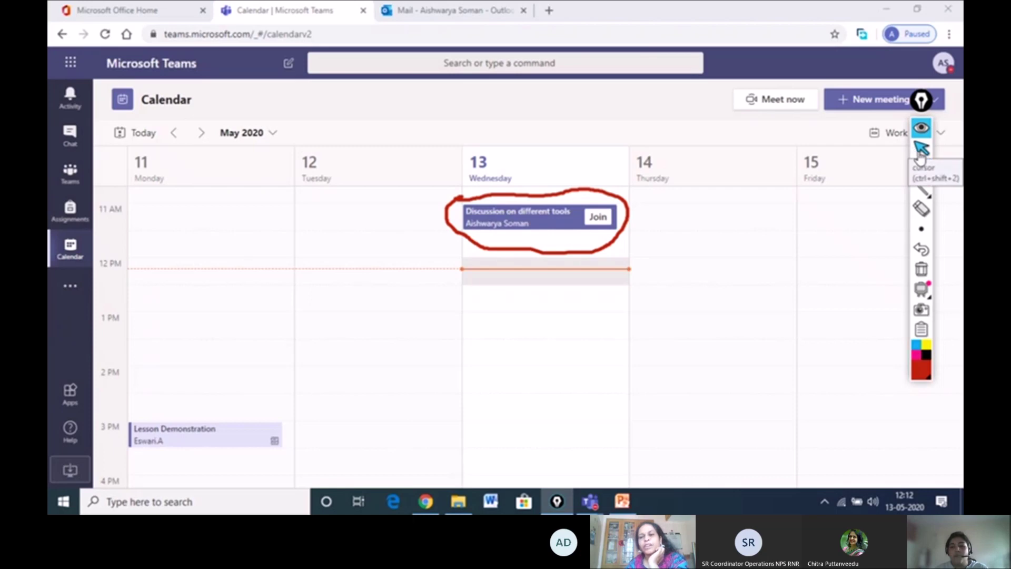
{"action": "left_click", "coordinate": [921, 169]}
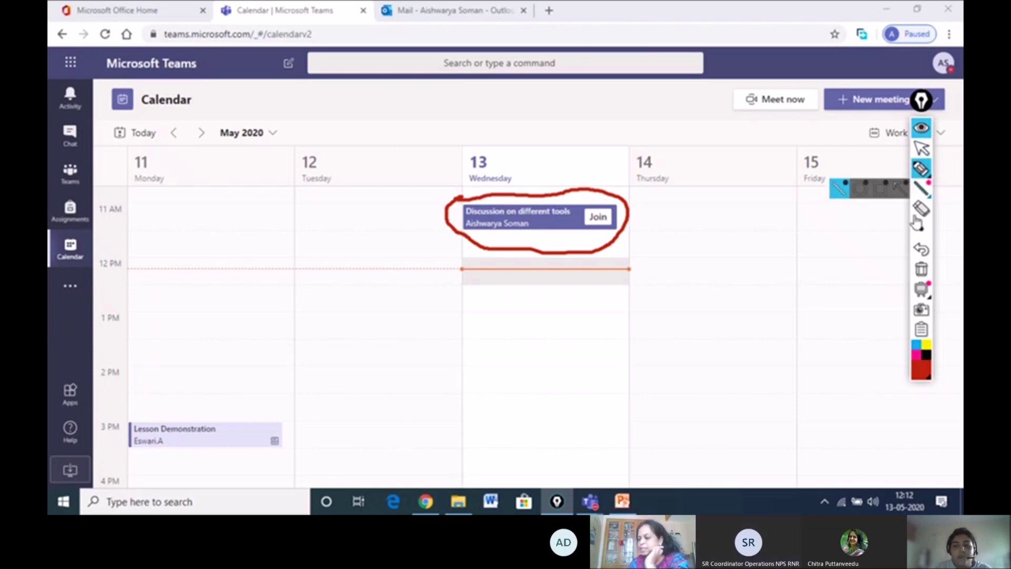
{"action": "left_click", "coordinate": [921, 269]}
{"action": "left_click", "coordinate": [921, 130]}
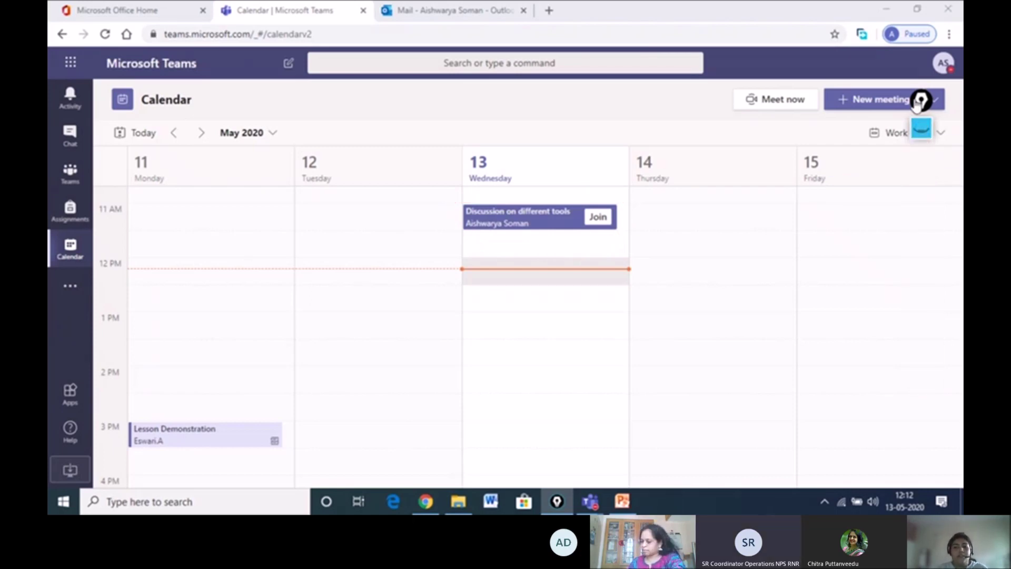
{"action": "left_click_drag", "start_coordinate": [922, 100], "coordinate": [925, 167]}
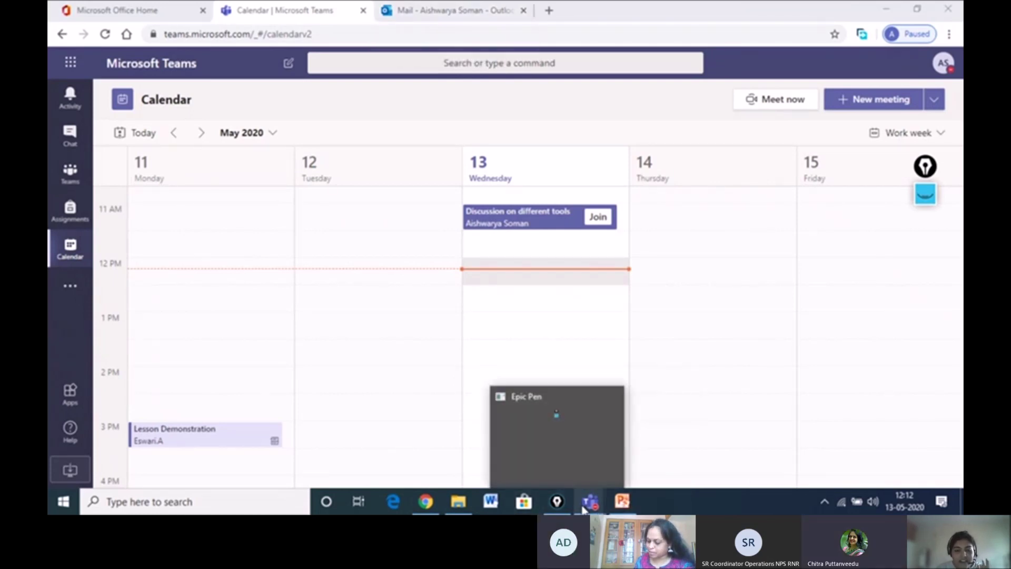
- Switch to the ongoing Teams meeting window, review the additional meeting options and stop the recording
{"action": "mouse_move", "coordinate": [590, 502]}
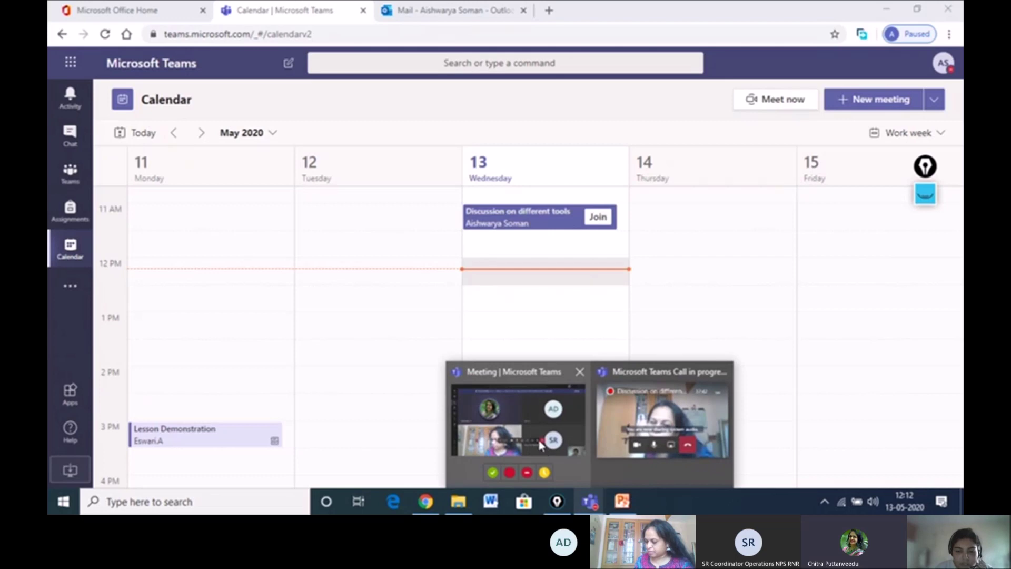
{"action": "left_click", "coordinate": [524, 423]}
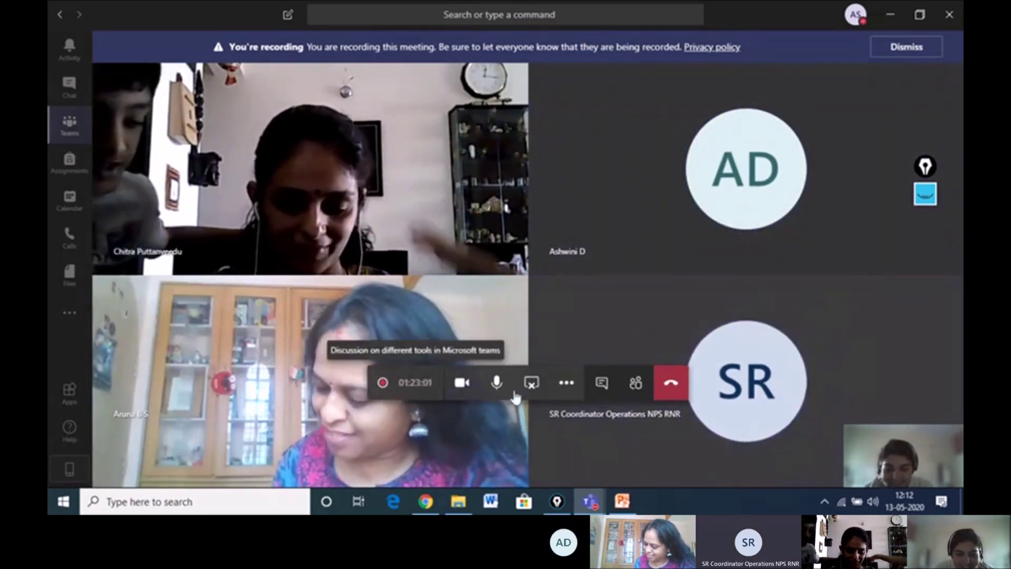
{"action": "left_click", "coordinate": [566, 385]}
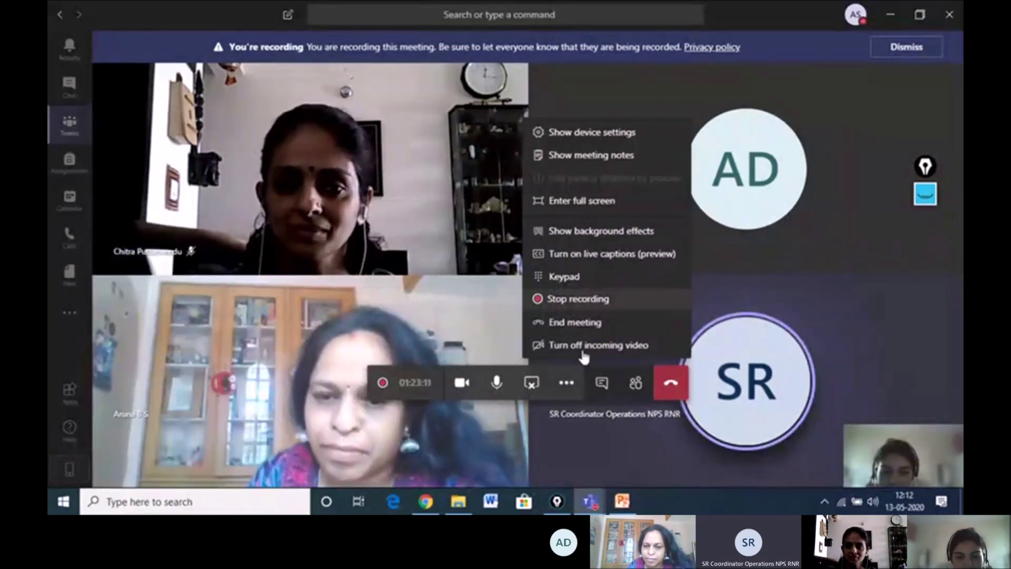
{"action": "left_click", "coordinate": [566, 382]}
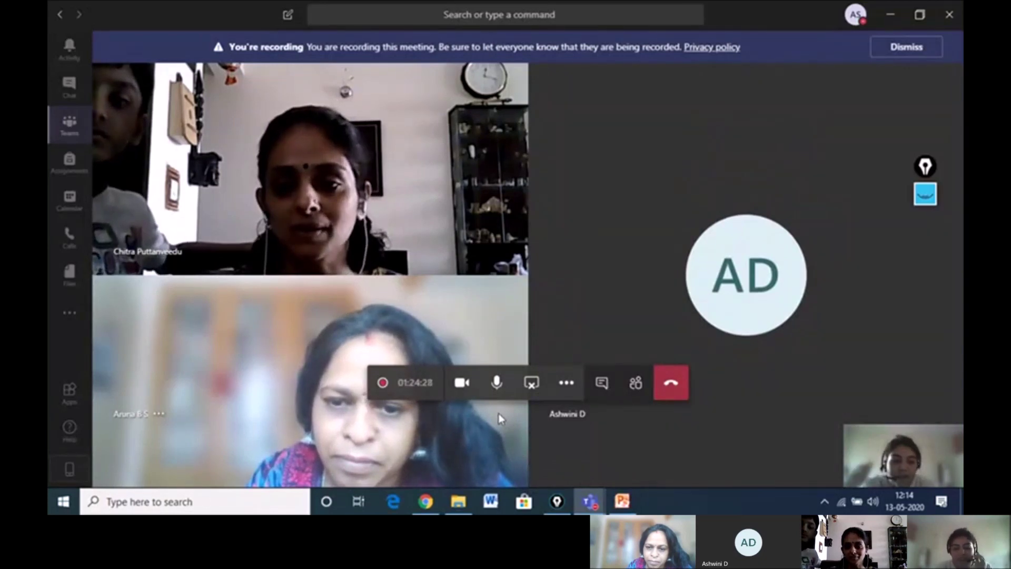
{"action": "left_click", "coordinate": [571, 389]}
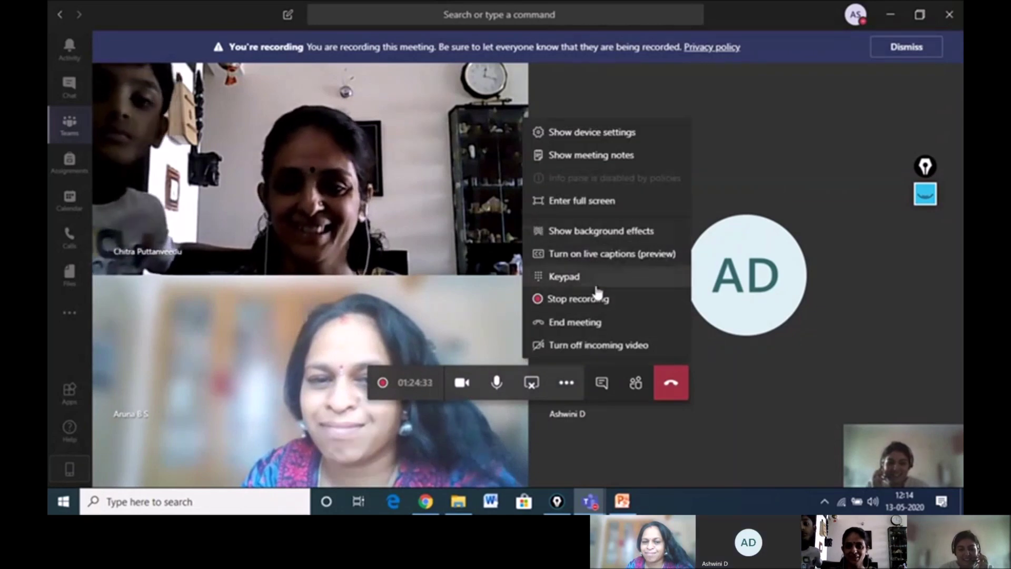
{"action": "left_click", "coordinate": [603, 310]}
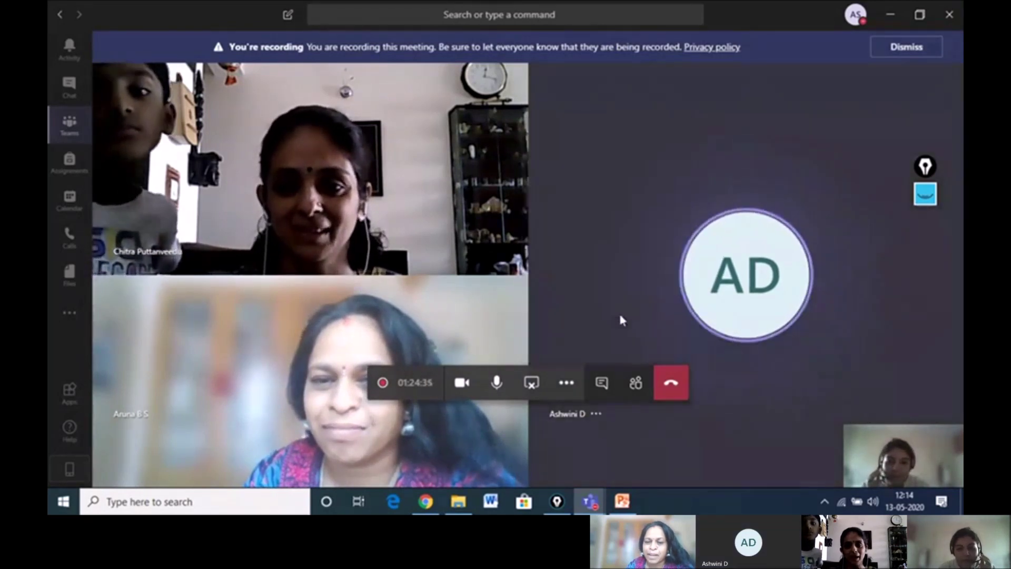